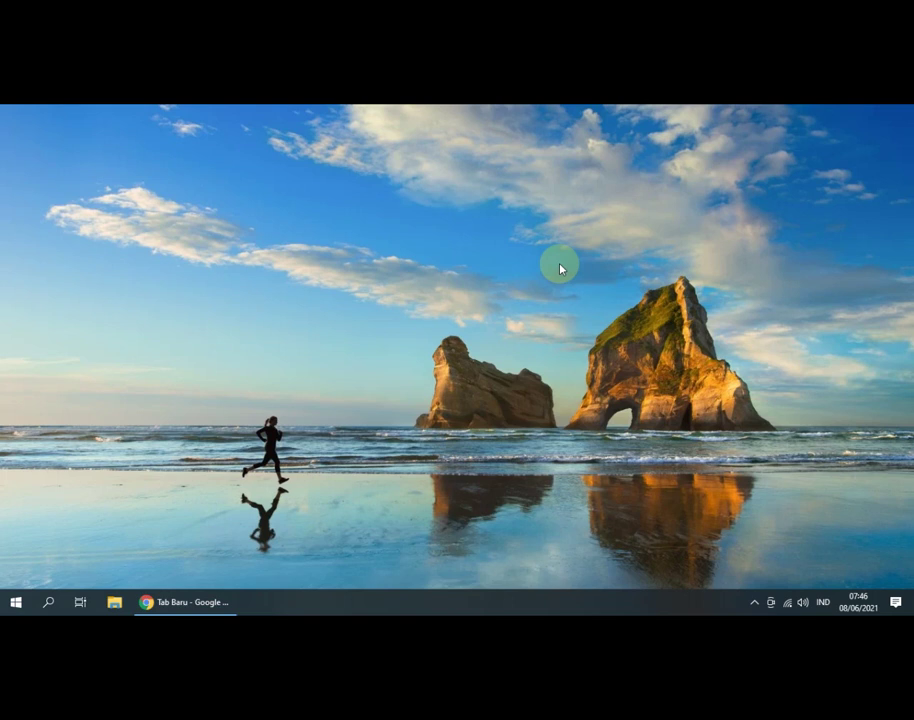
Step: Switch to Chrome and open the school website at sman1paju4.sch.id
left_click(170, 601)
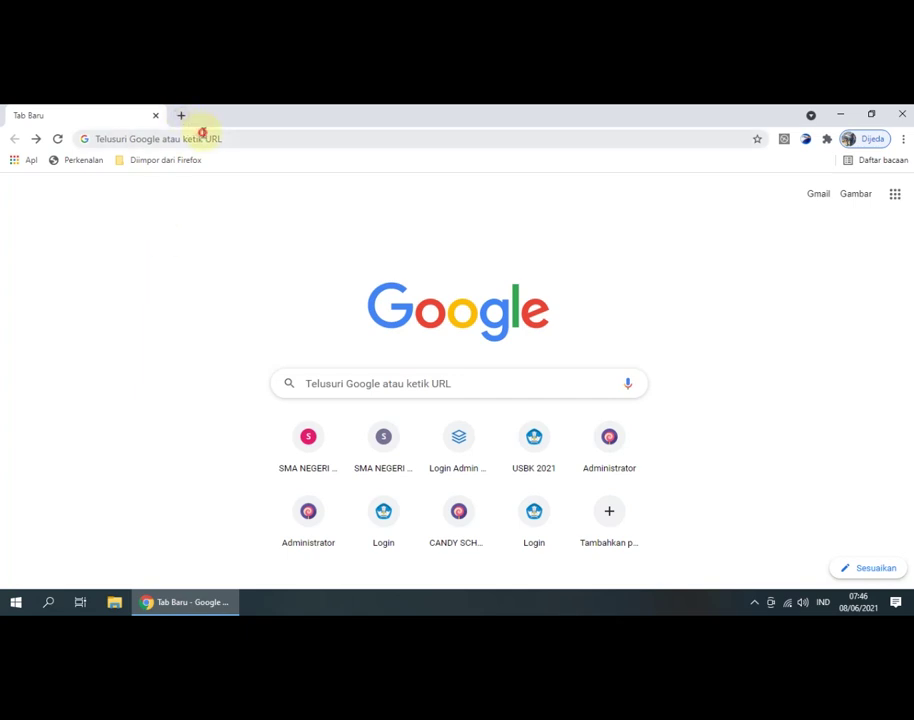
left_click(204, 134)
type("s")
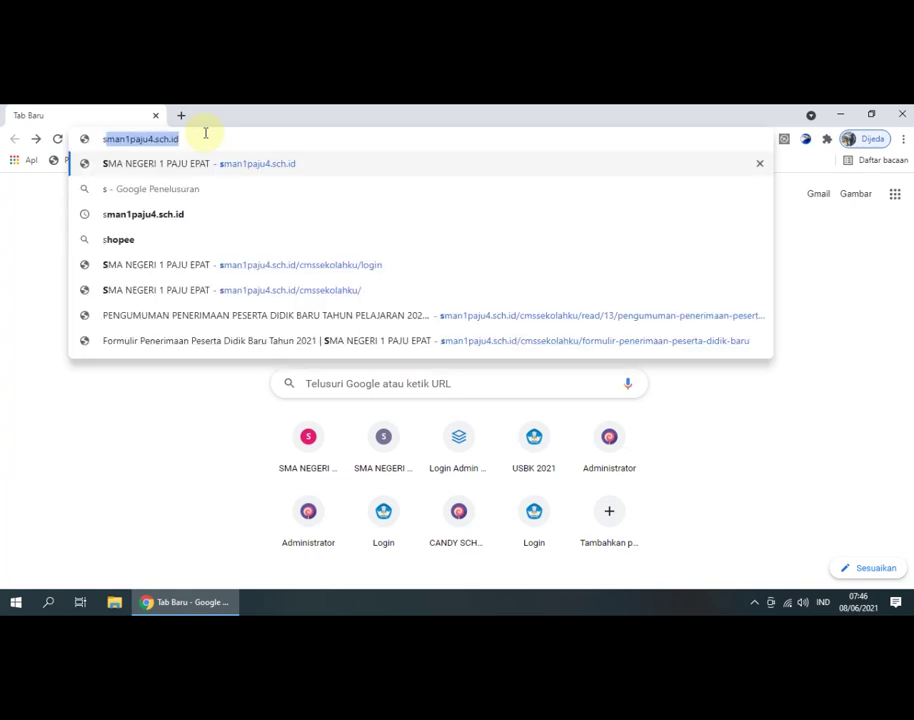
type("ma")
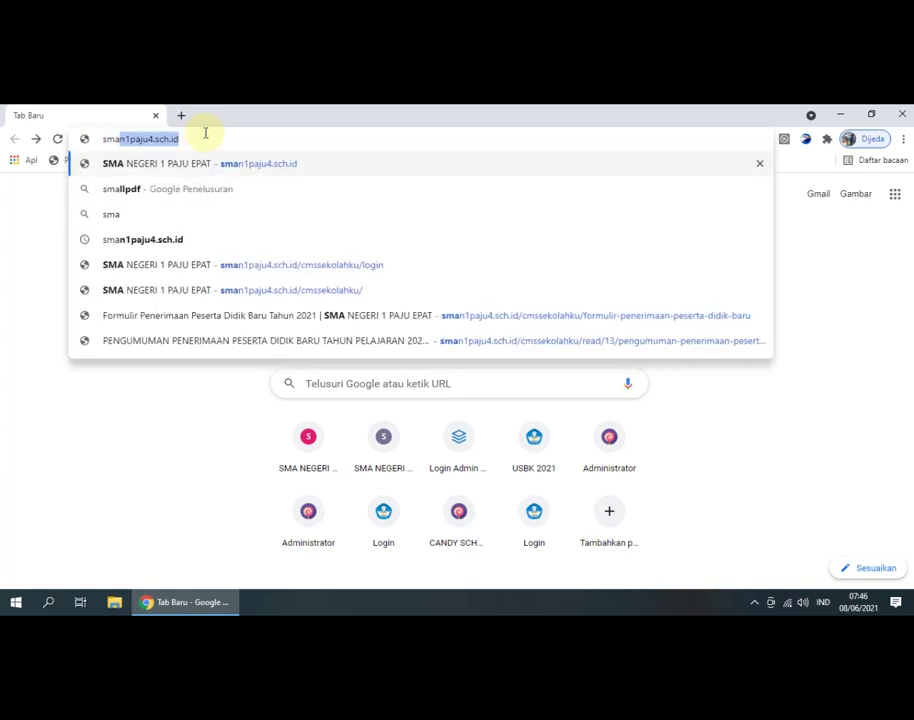
type("n1")
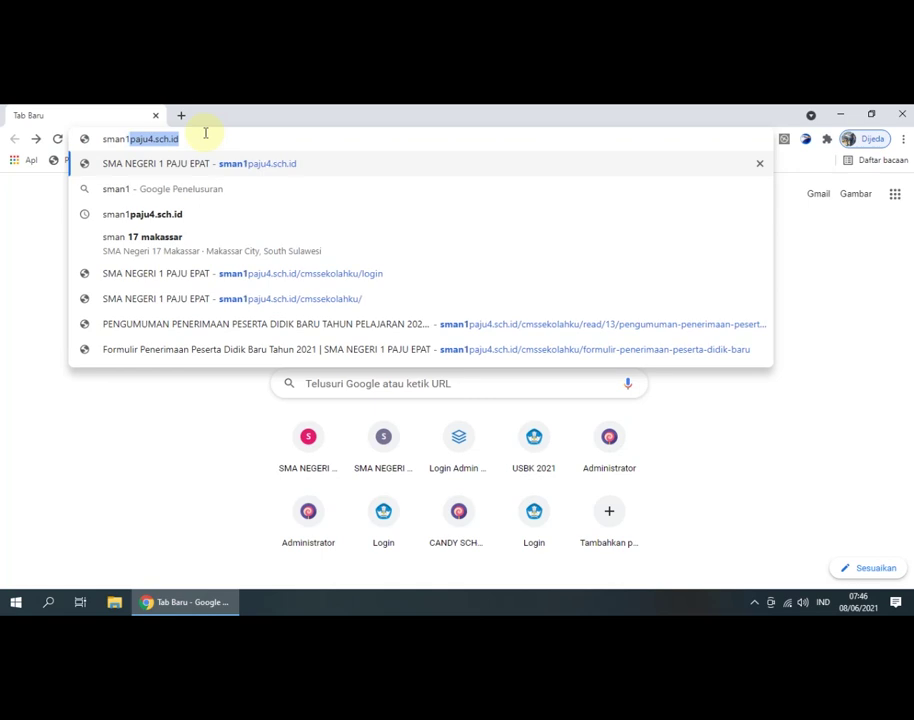
type("paju5")
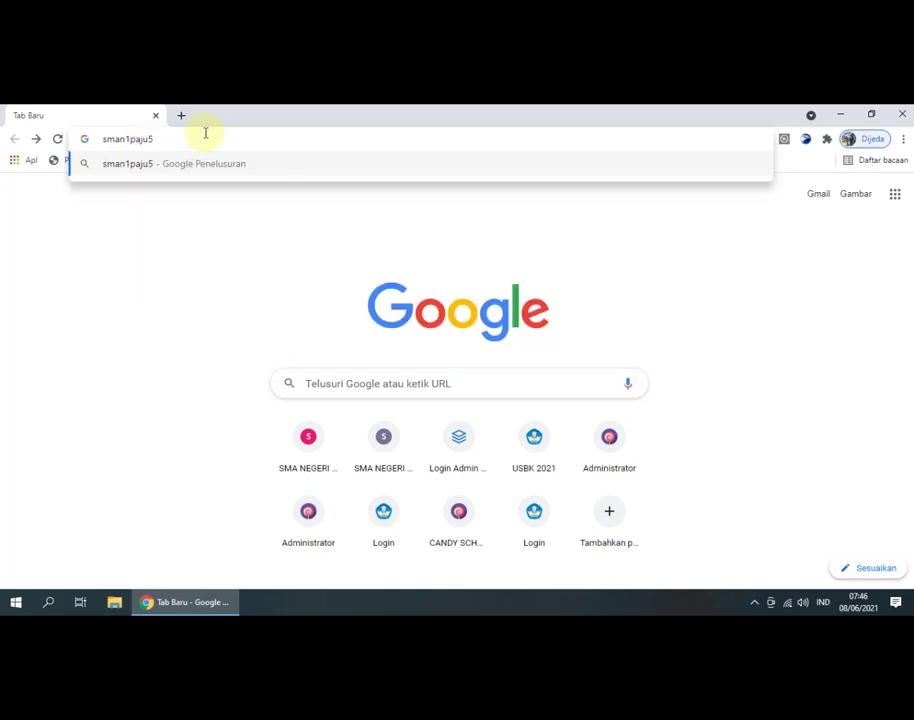
key("BackSpace")
type("4")
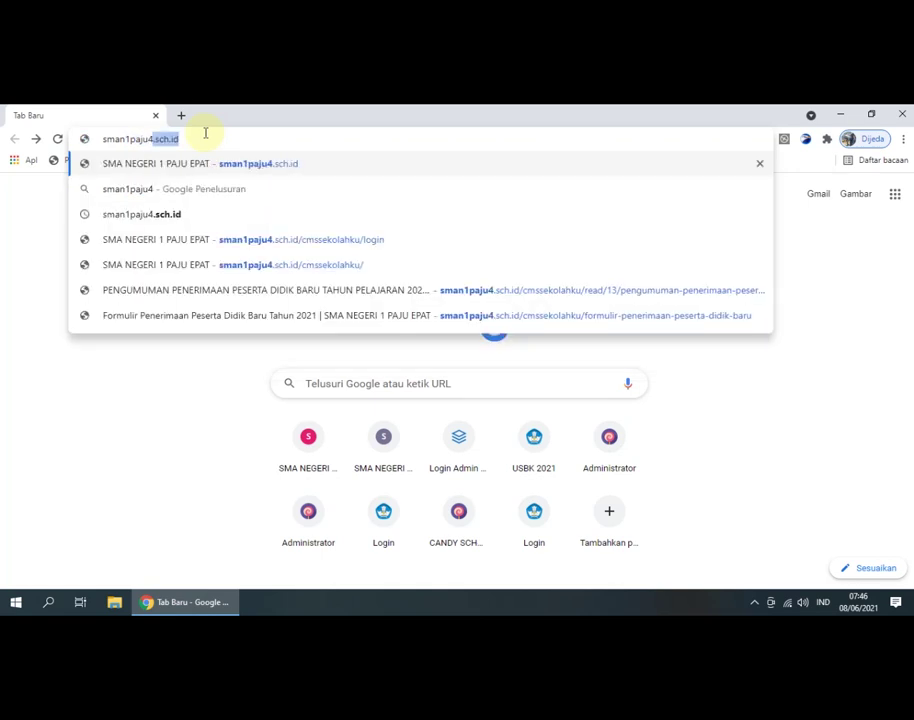
type(".sc")
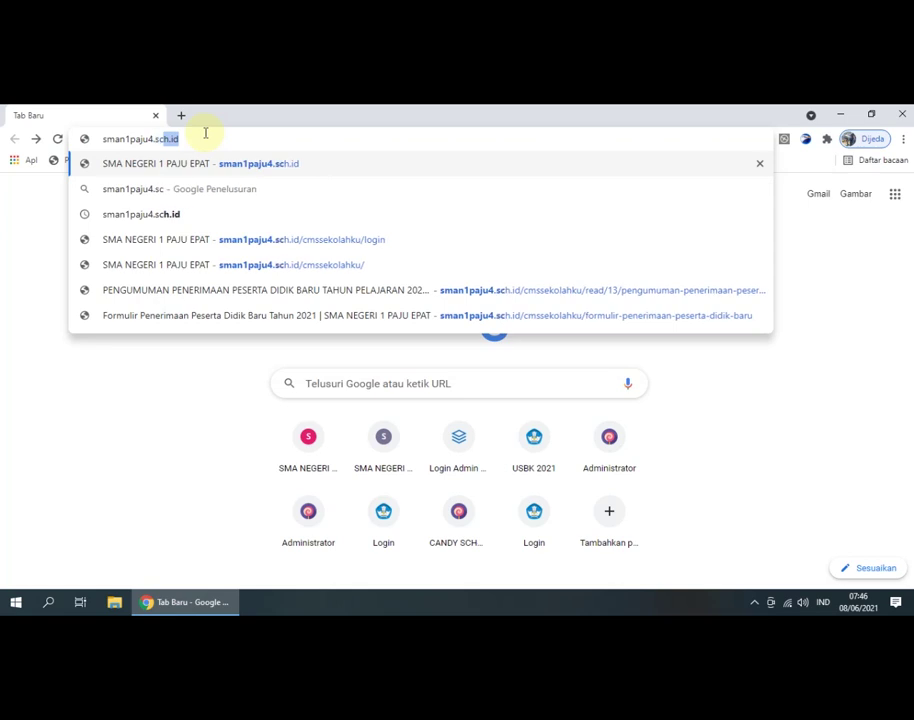
type("h.id")
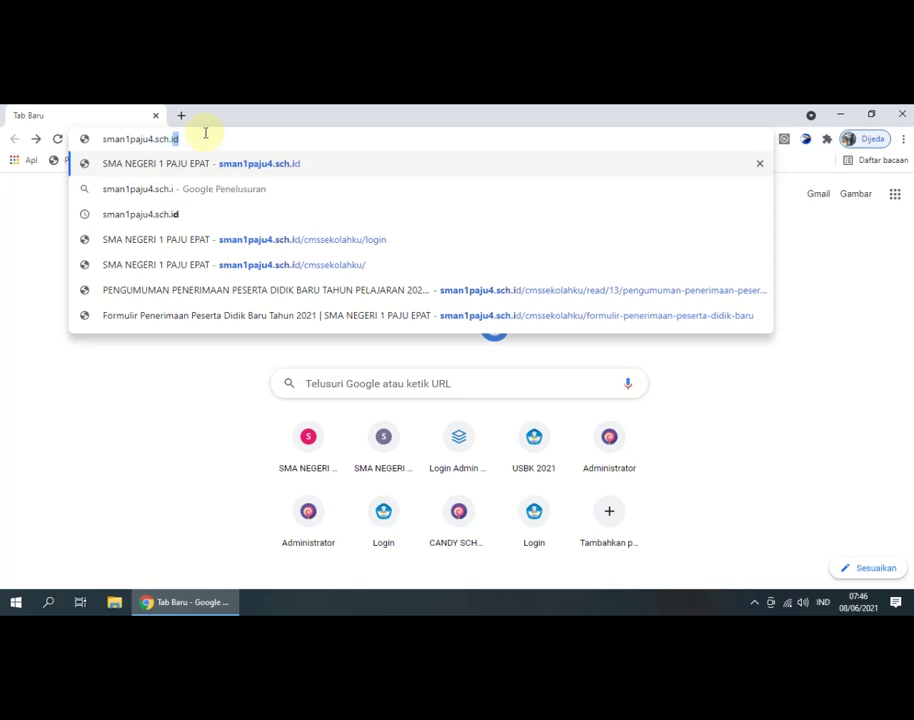
key("Down")
key("Down")
key("Down")
key("Up")
key("Up")
key("Up")
key("Up")
key("Return")
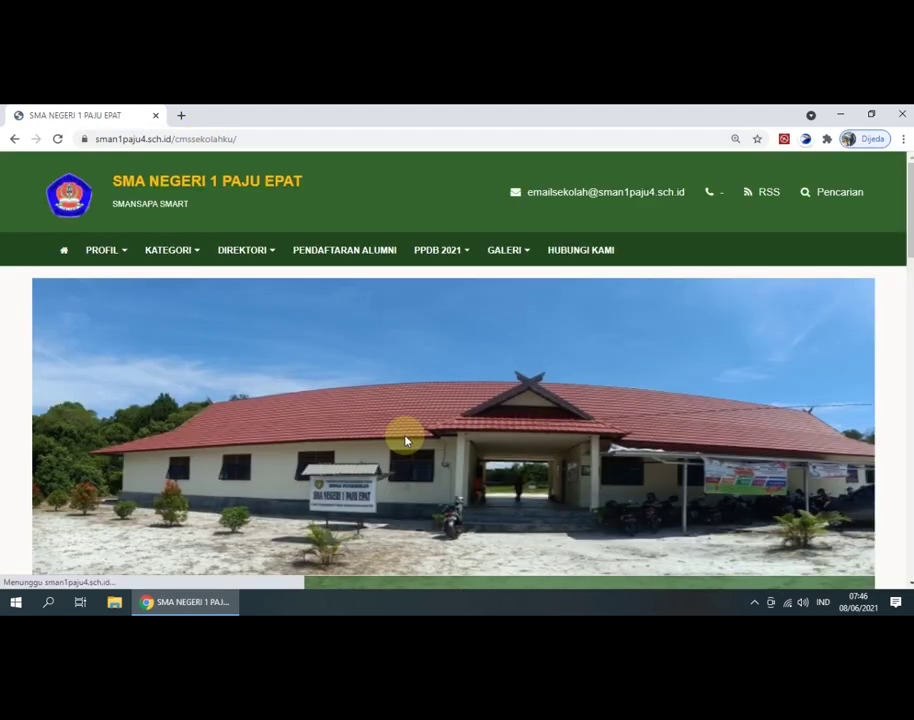
Step: Look through the school home page's latest posts, photos and sidebar sections, and return to its beginning
scroll(345, 341, "down", 4)
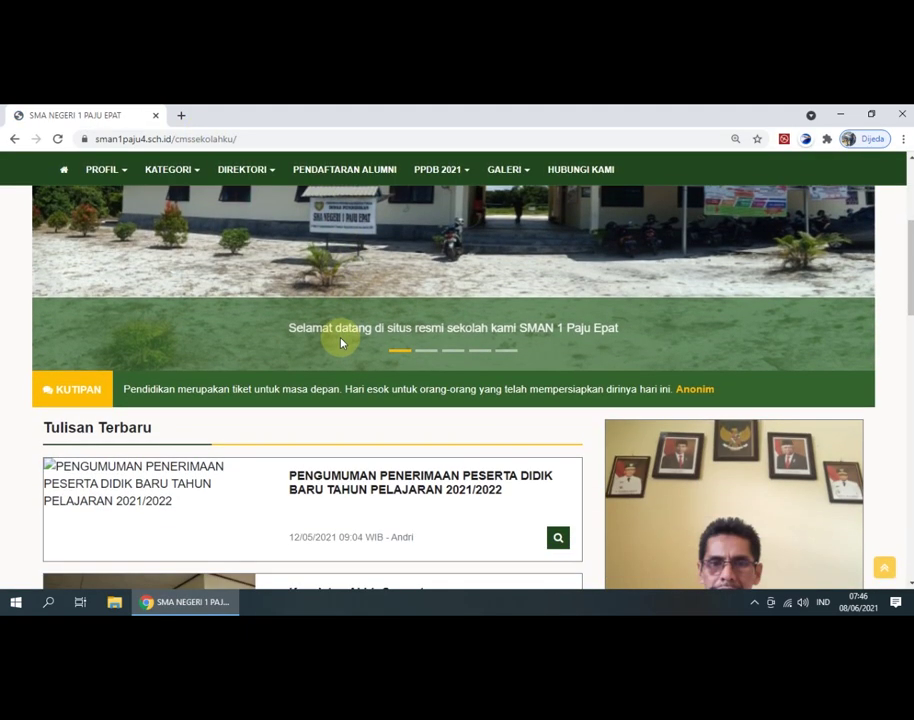
scroll(341, 342, "down", 3)
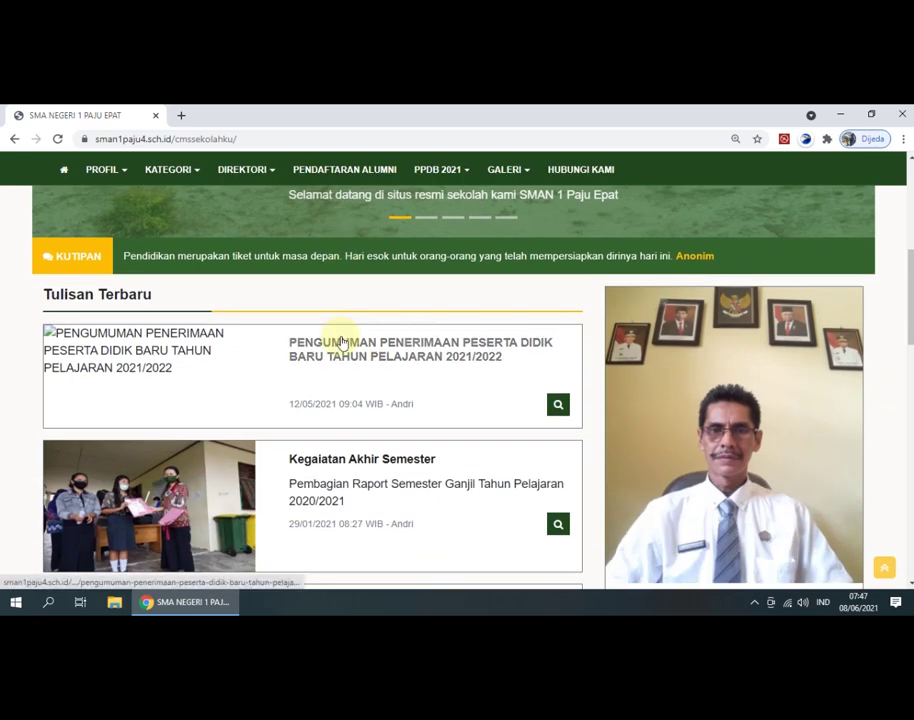
scroll(341, 342, "down", 3)
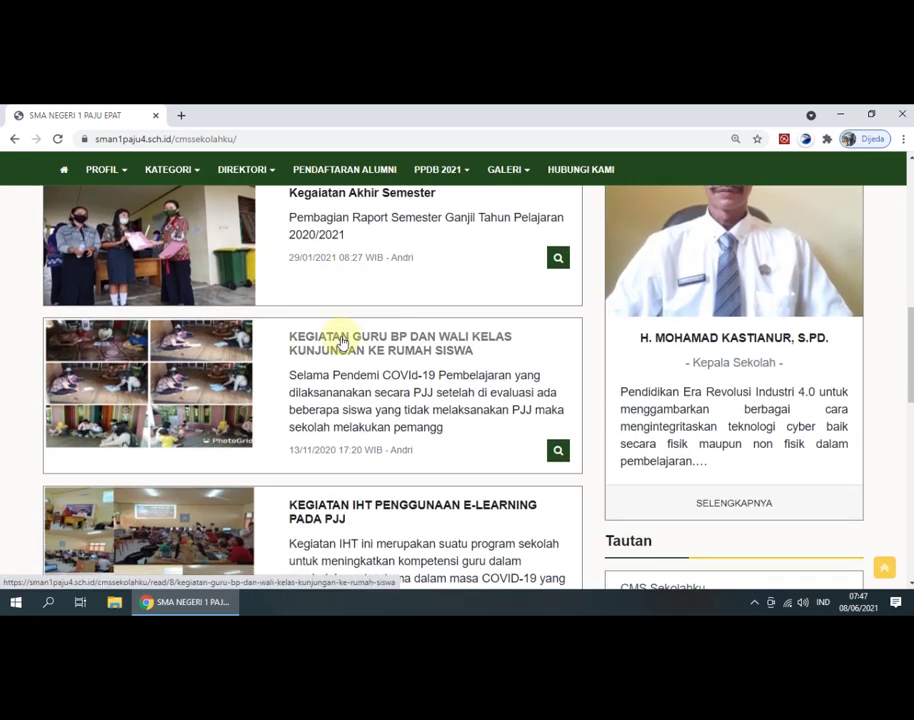
scroll(341, 342, "down", 3)
scroll(341, 342, "down", 2)
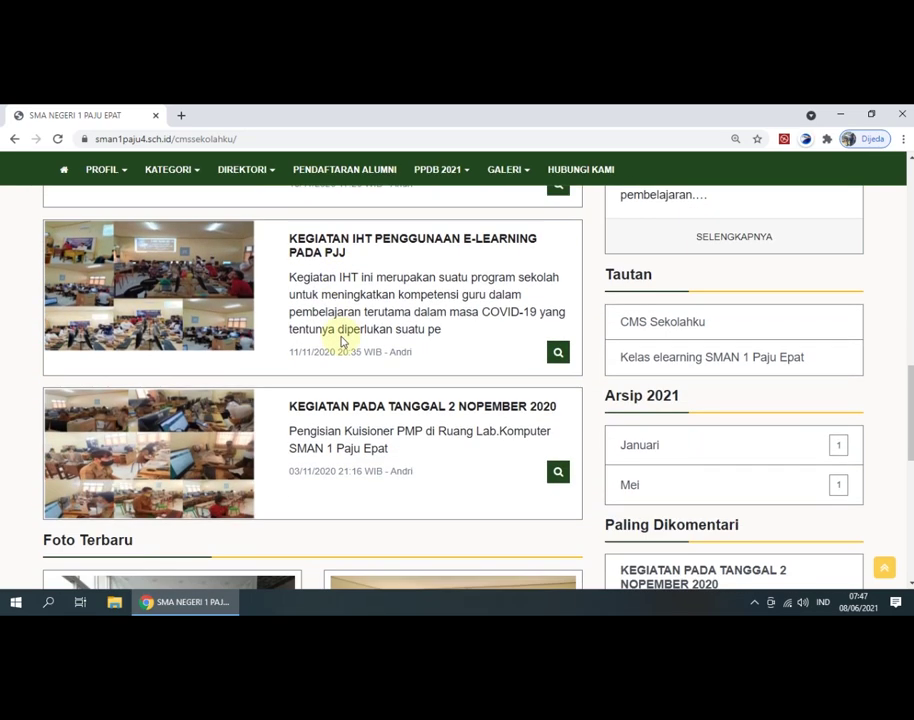
scroll(341, 342, "down", 3)
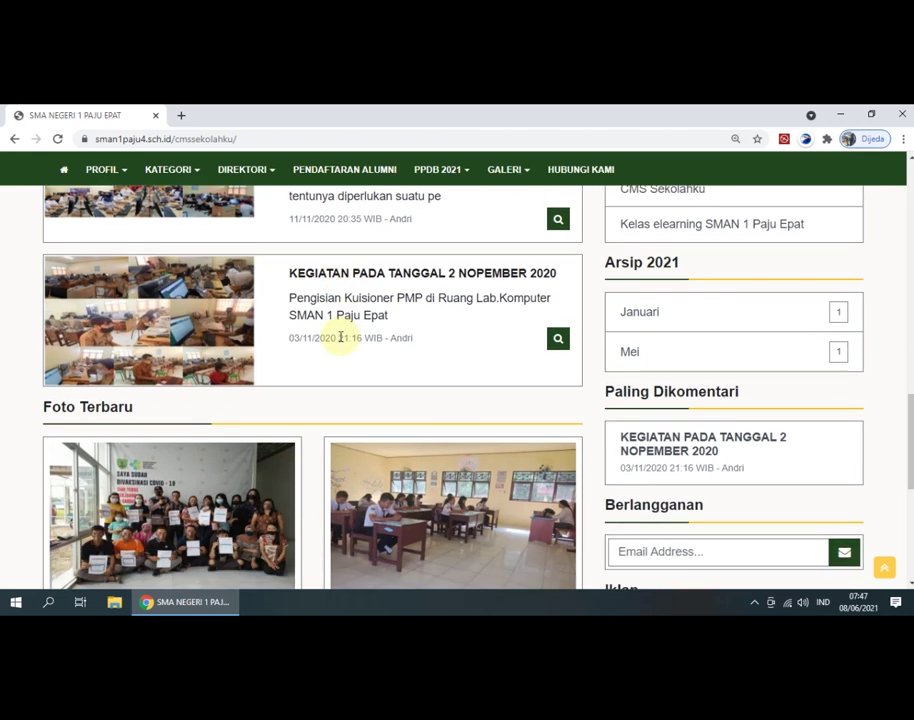
scroll(341, 340, "down", 5)
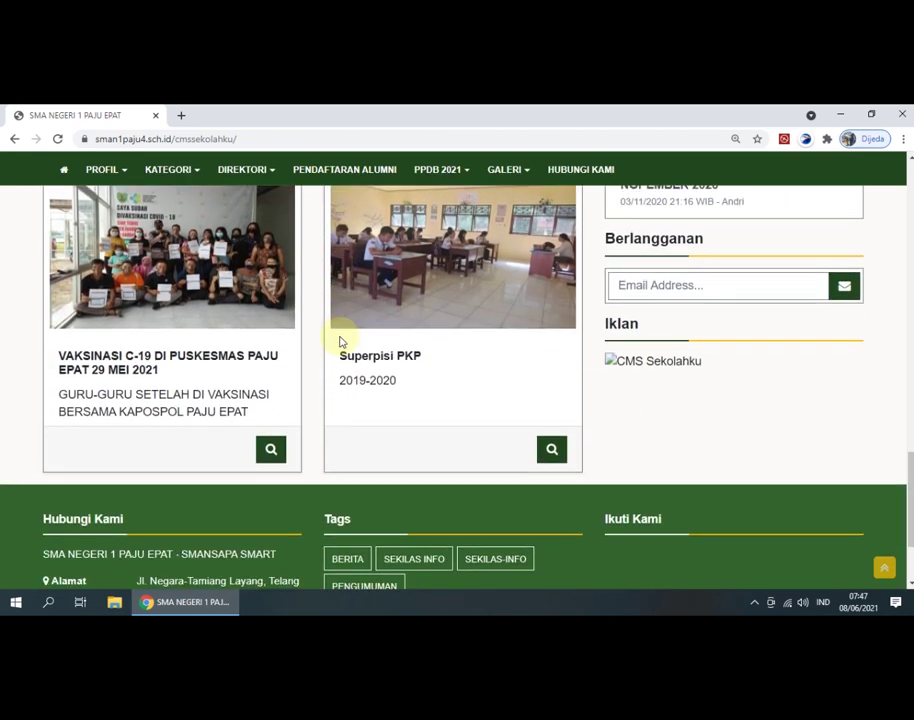
scroll(340, 342, "up", 13)
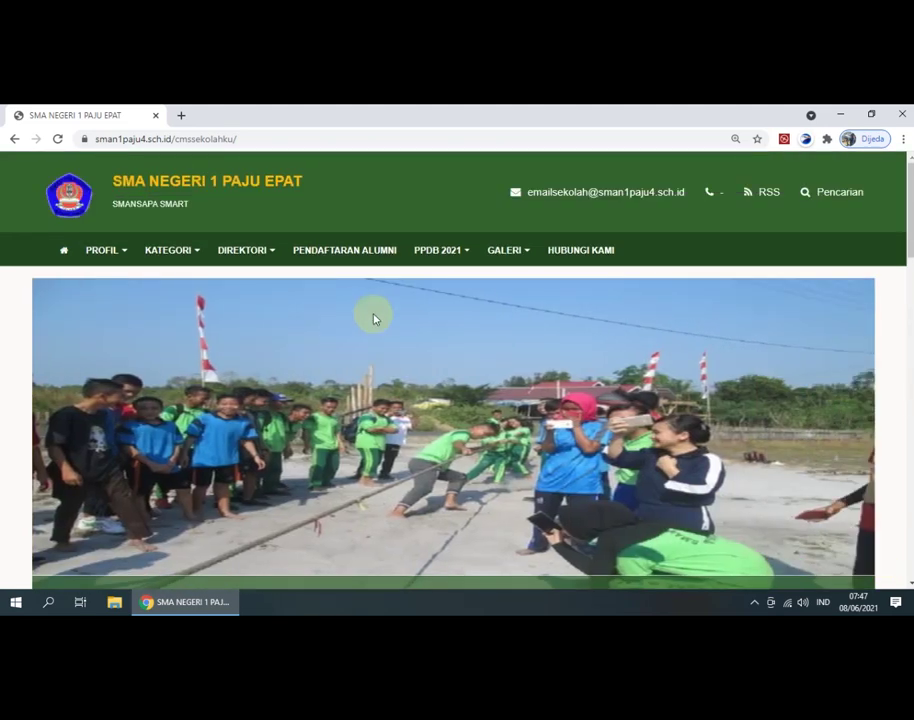
Step: Open the Formulir PPDB page for PPDB 2021 and set Jenis Pendaftaran to Baru
left_click(445, 259)
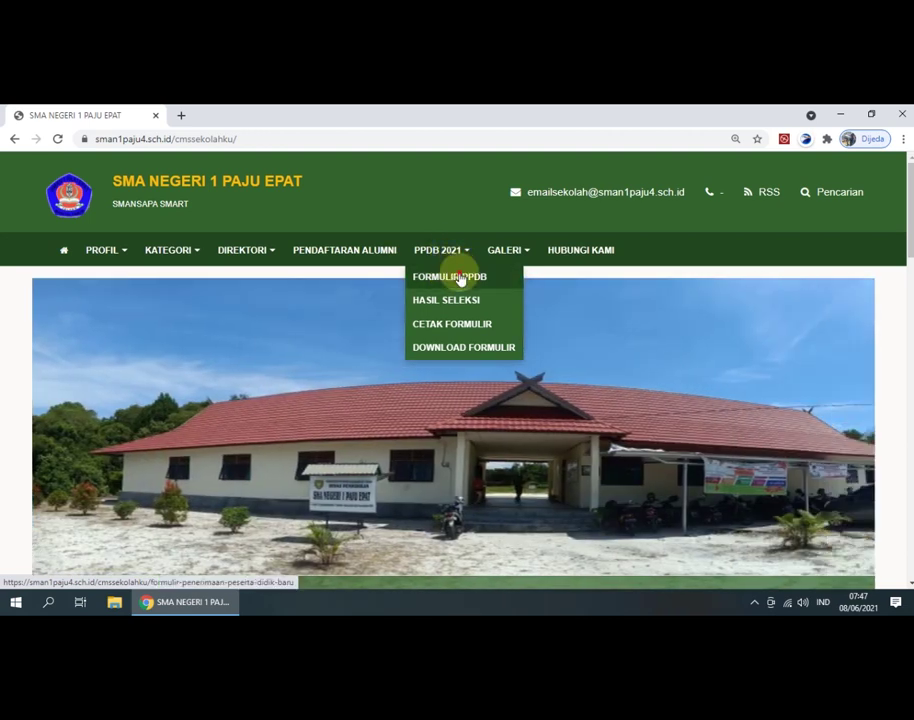
left_click(458, 277)
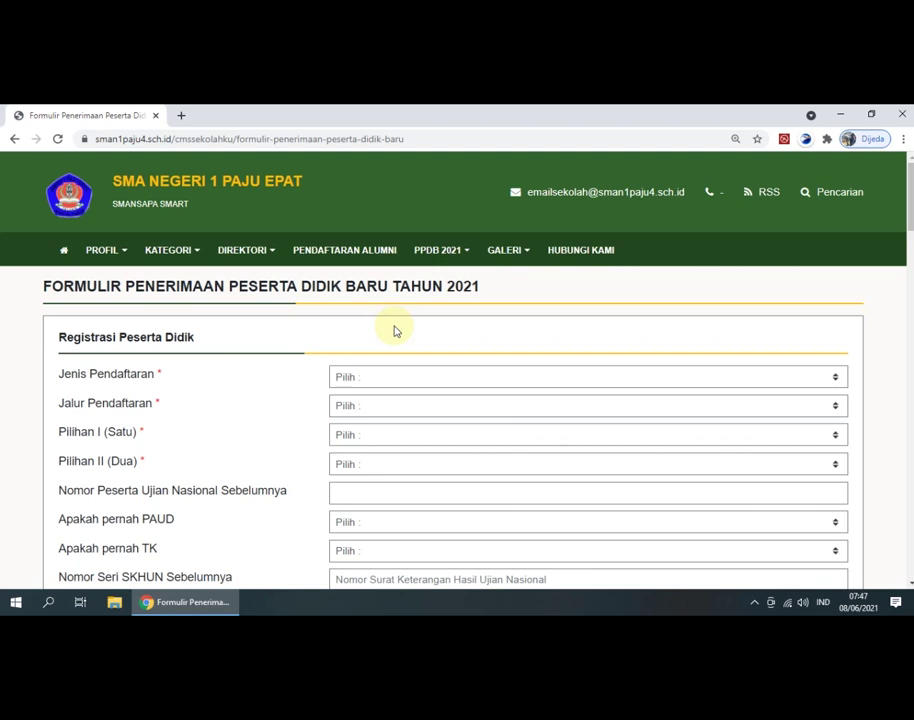
scroll(397, 330, "down", 1)
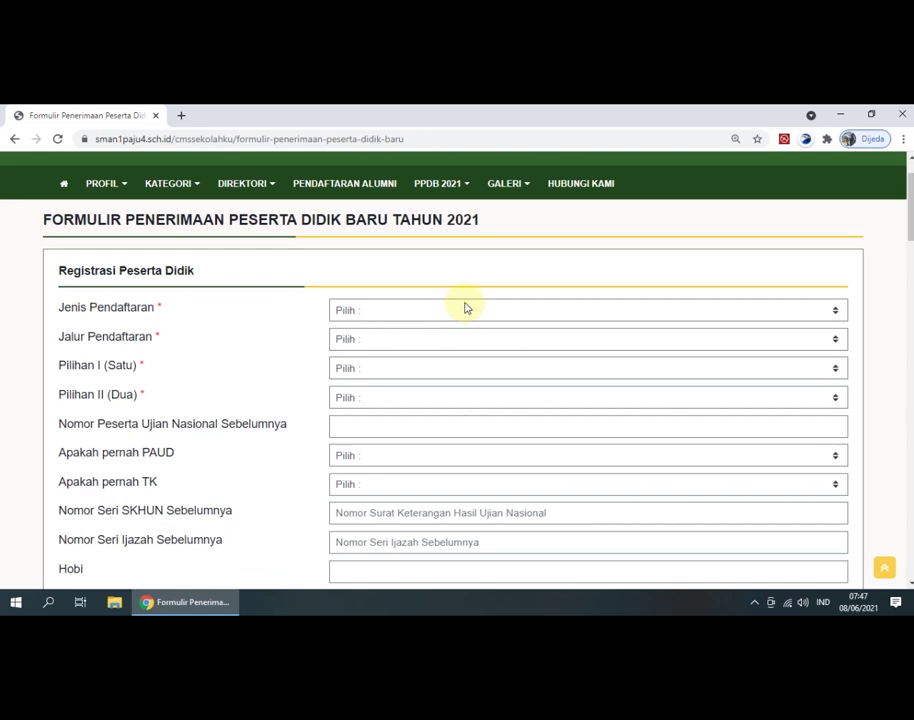
left_click(465, 308)
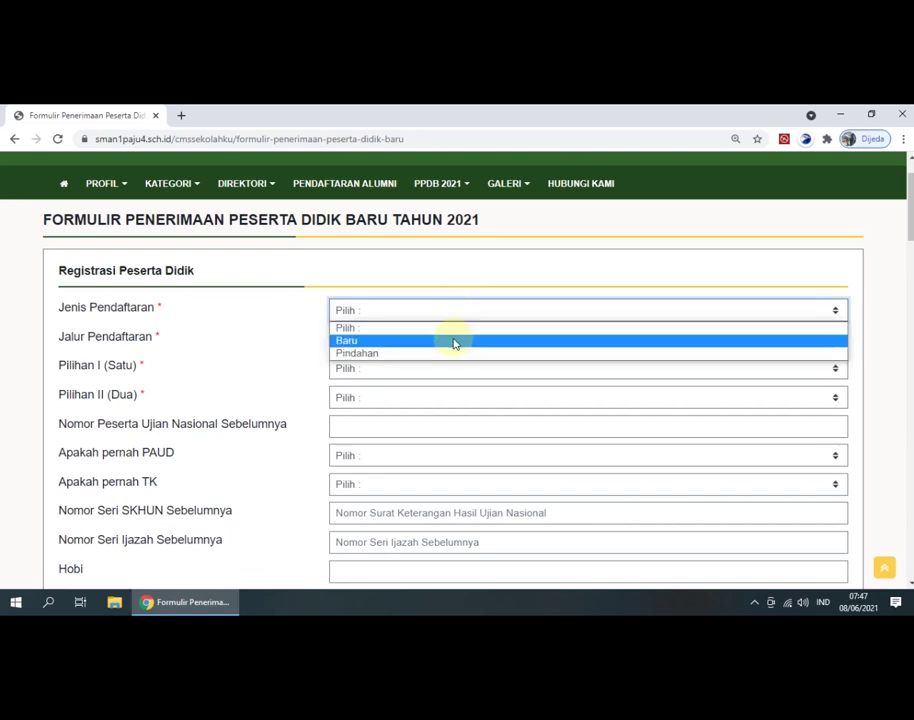
left_click(453, 341)
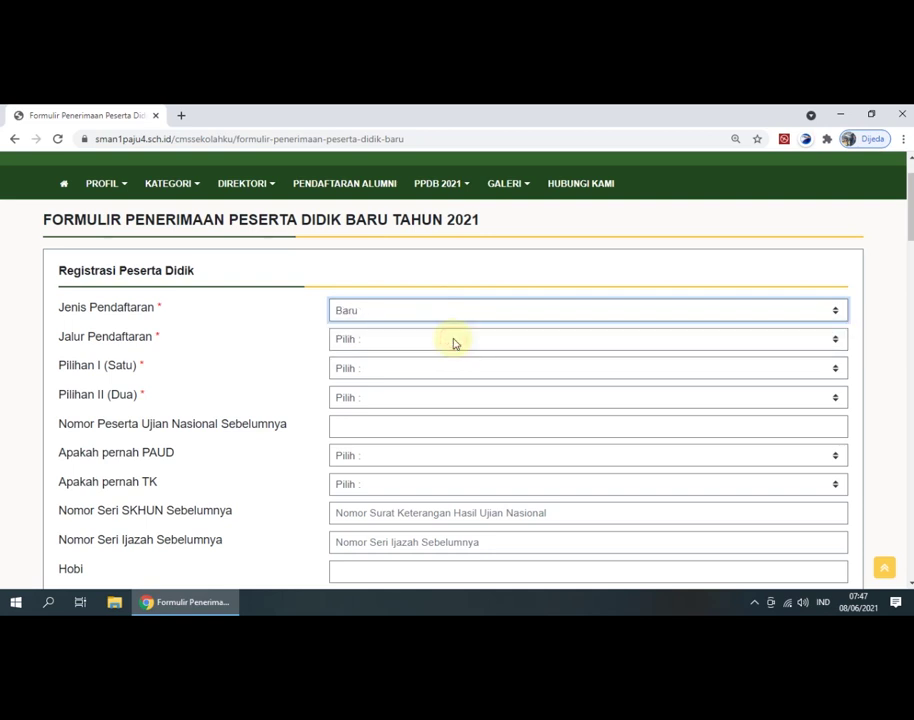
Step: Set the registration path, Jalur Pendaftaran, to 1.Zonasi
left_click(453, 341)
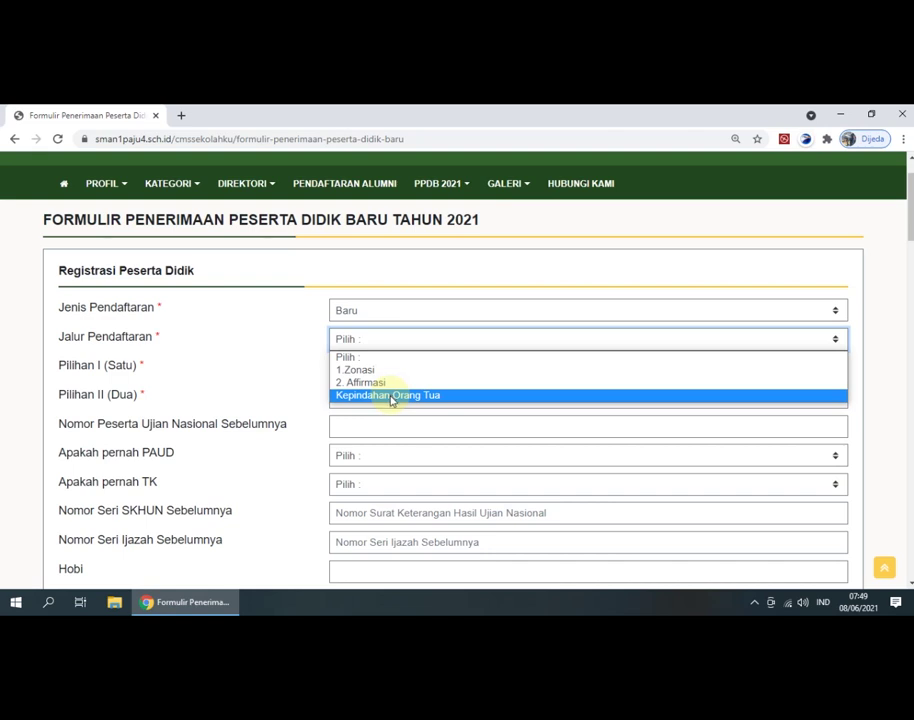
left_click(388, 370)
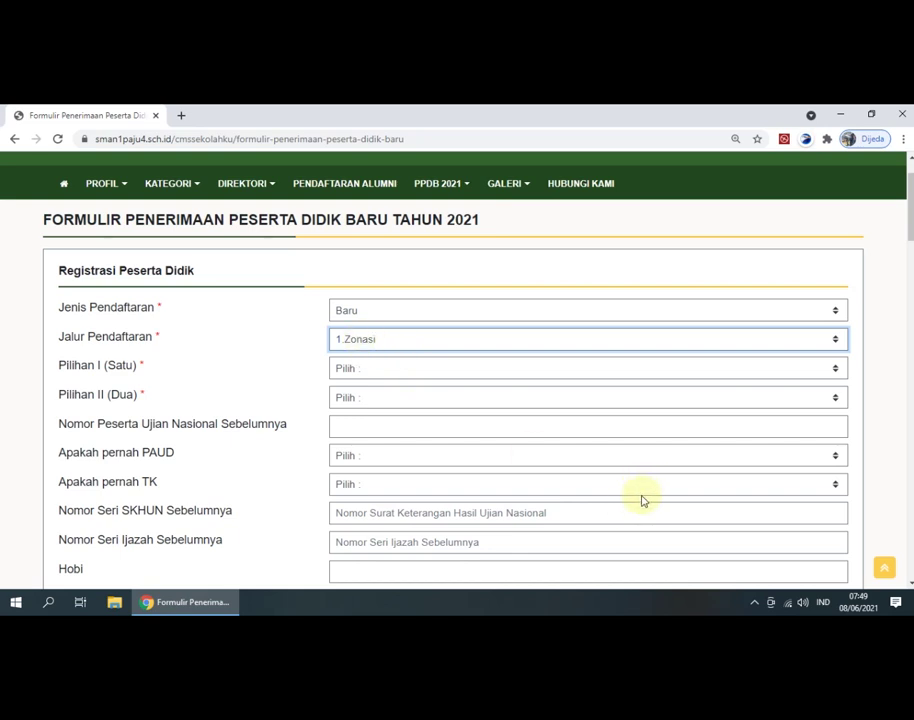
left_click(405, 344)
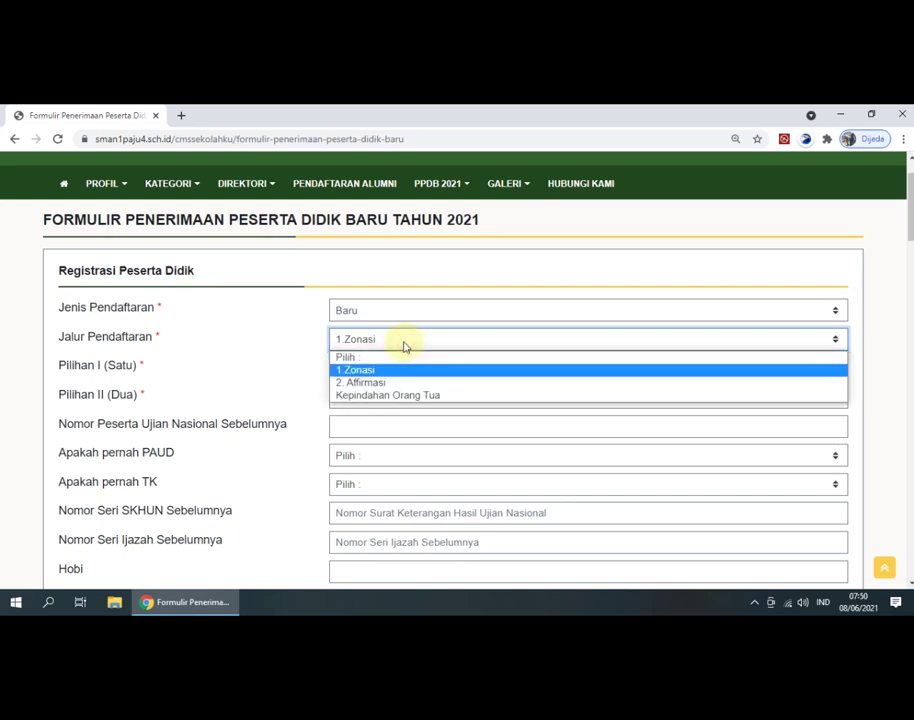
left_click(388, 371)
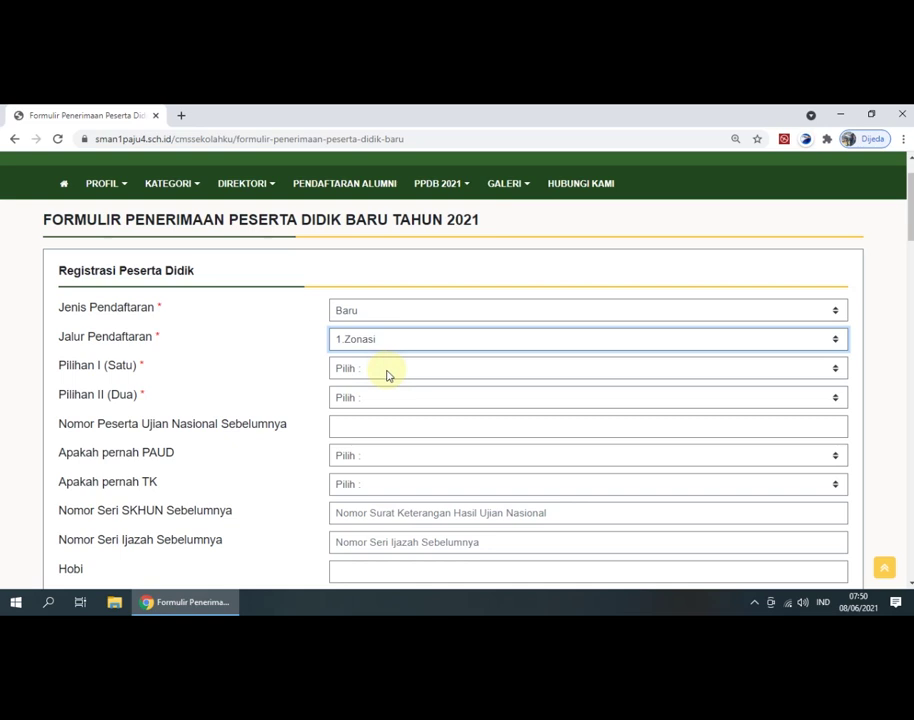
Step: Set Pilihan I (Satu) to Matematika dan Ilmu-Ilmu Alam and Pilihan II (Dua) to Ilmu - Ilmu Sosial
left_click(388, 376)
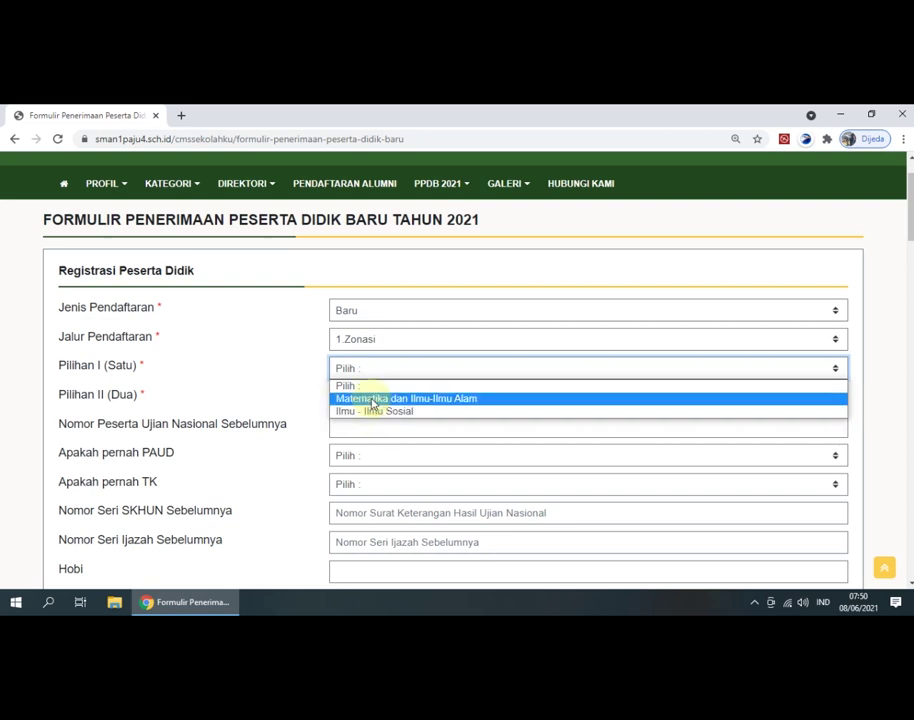
left_click(373, 399)
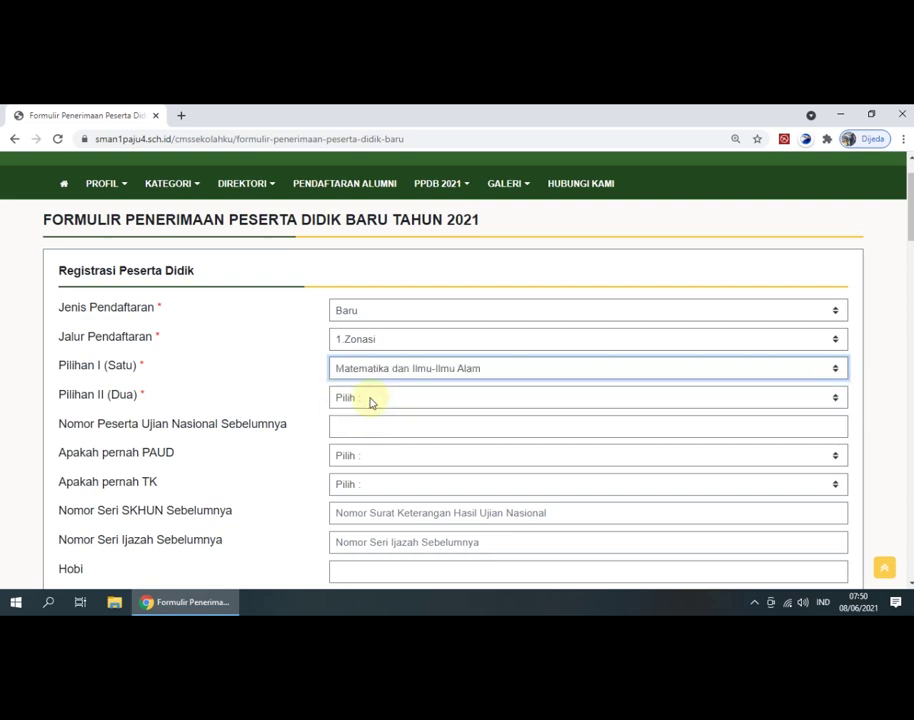
left_click(369, 399)
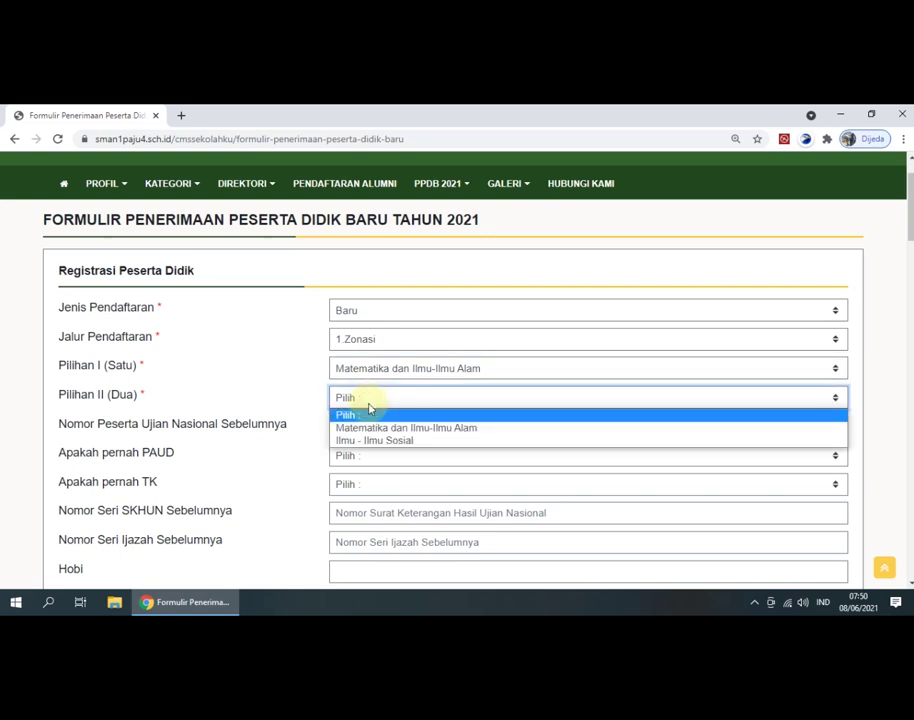
left_click(393, 440)
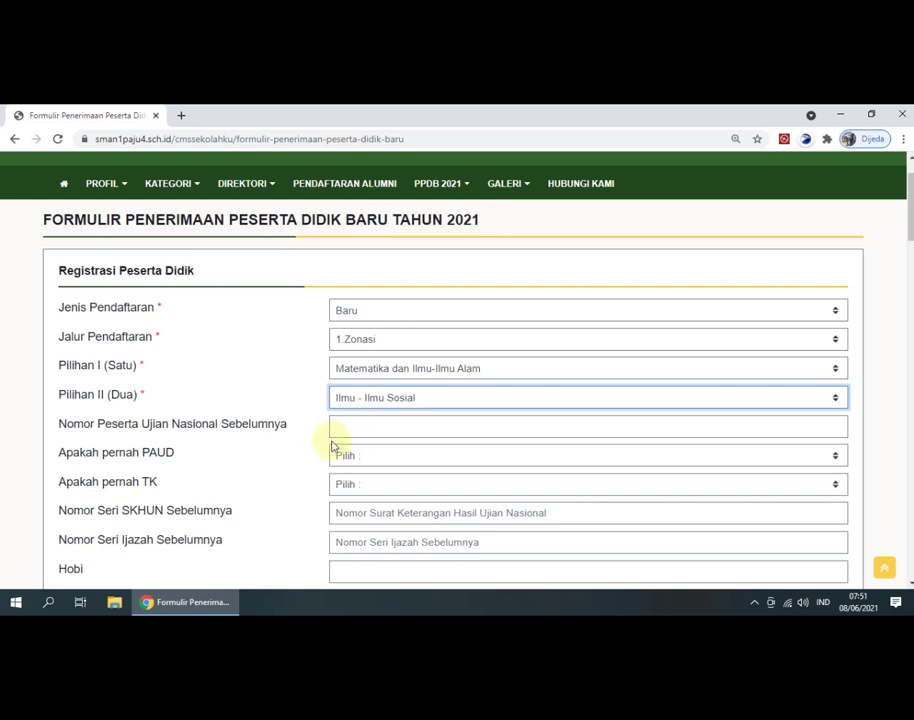
Step: Enter the student's previous national exam participant number in Nomor Peserta Ujian Nasional Sebelumnya, completing the suggested beginning
left_click(365, 428)
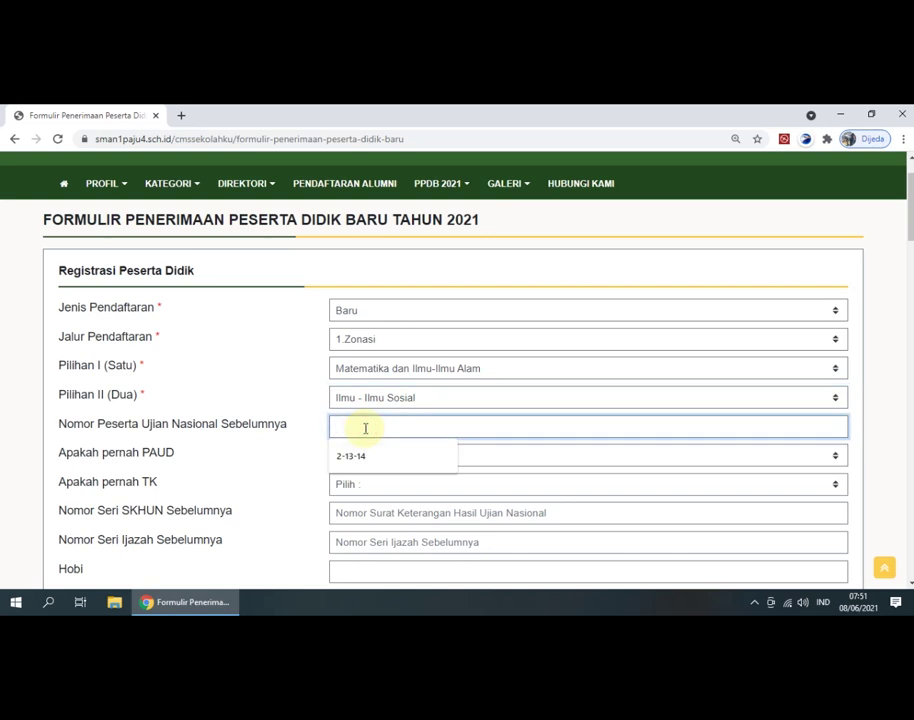
left_click(404, 453)
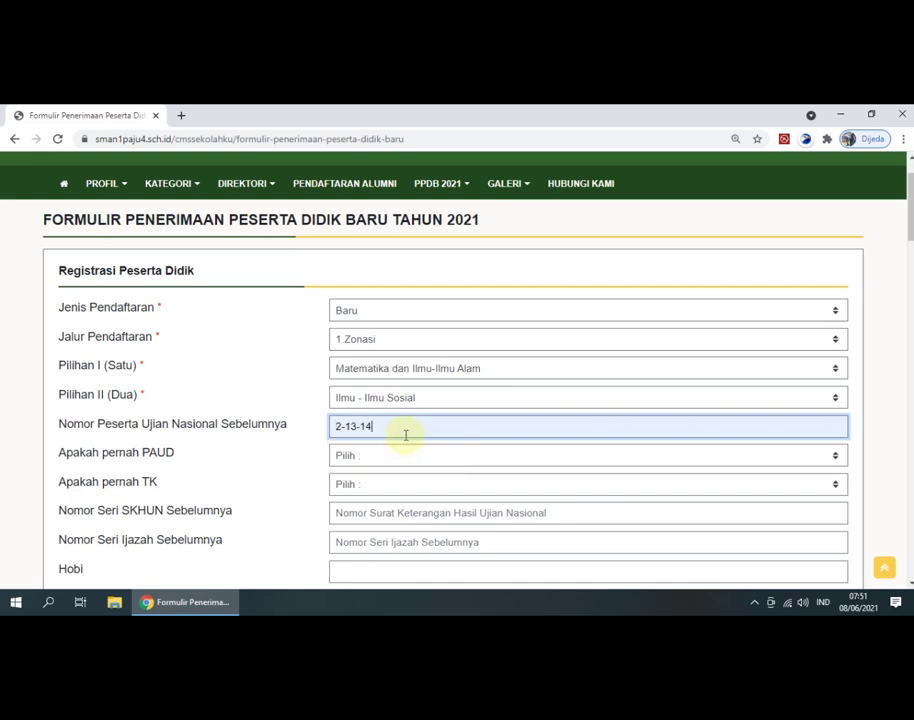
type("-000")
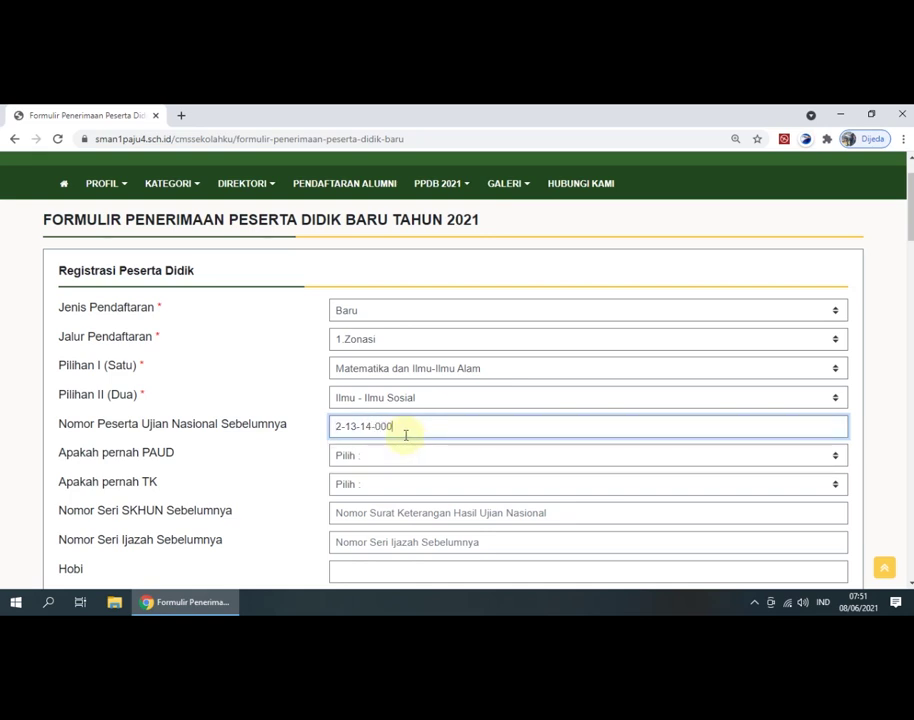
type("23-9-1")
Step: Set Apakah pernah PAUD to Tidak and Apakah pernah TK to Ya
left_click(418, 452)
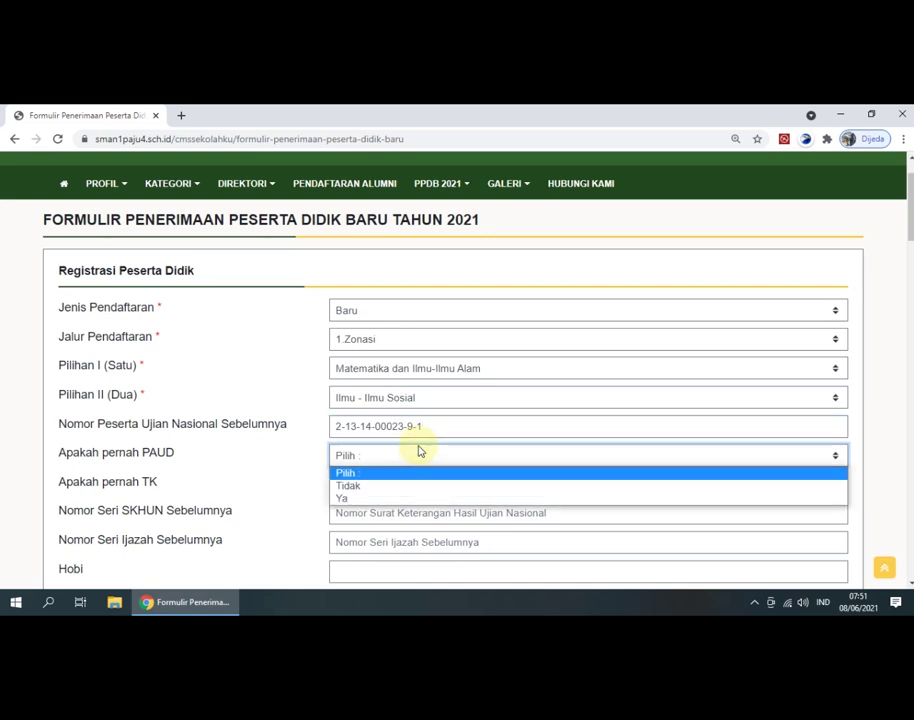
left_click(365, 488)
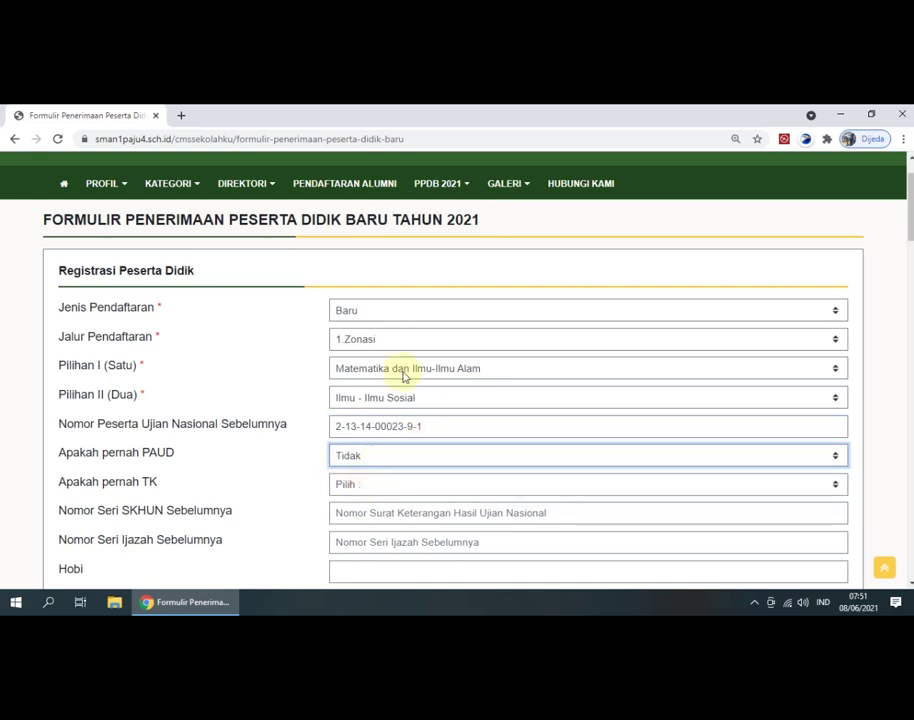
scroll(404, 376, "down", 1)
left_click(404, 405)
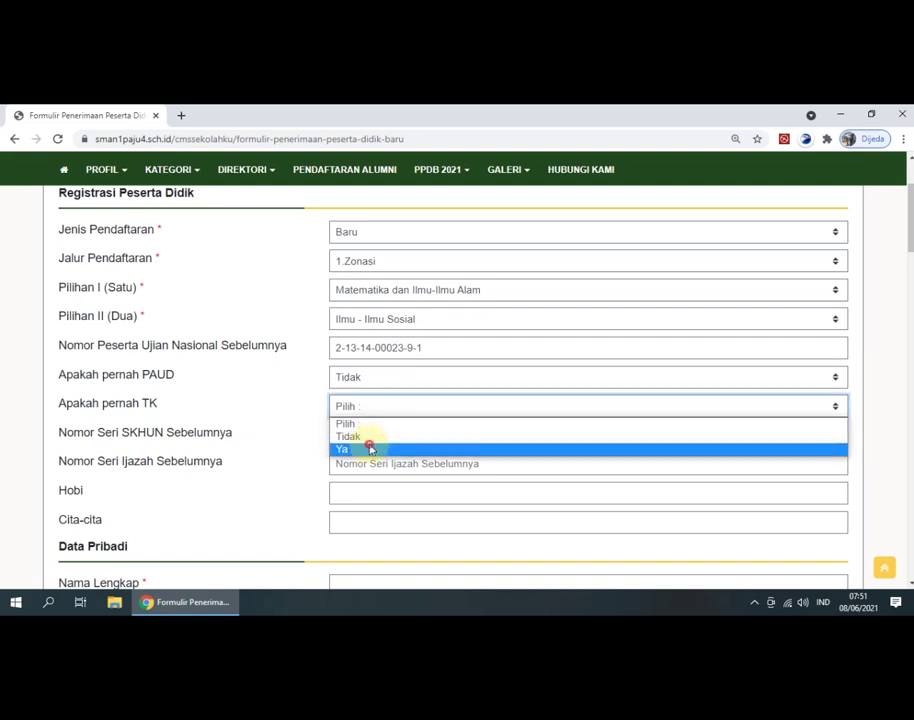
left_click(370, 447)
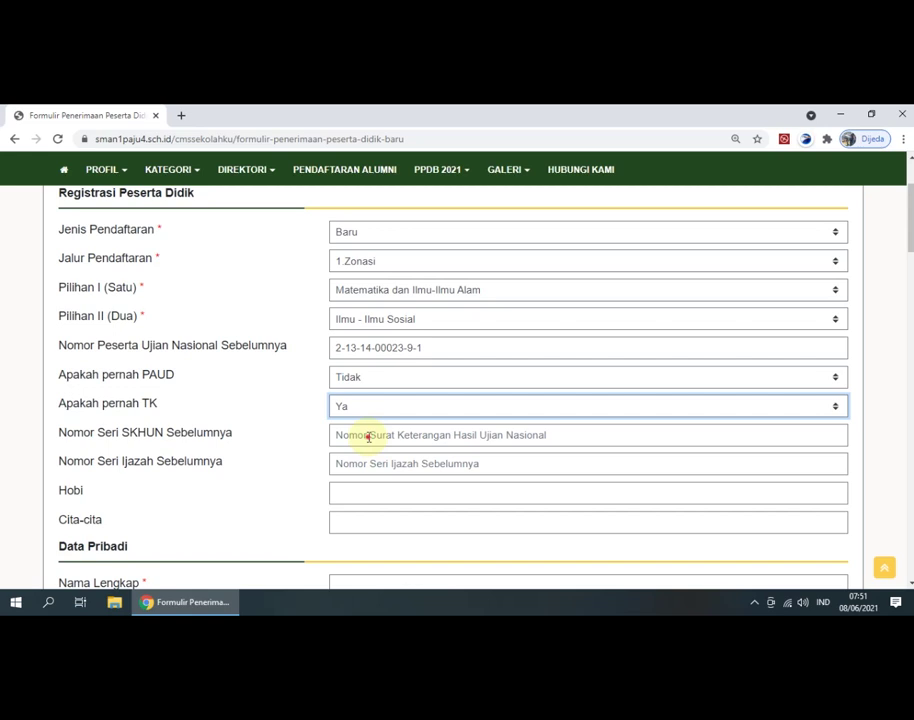
Step: Leave Nomor Seri SKHUN Sebelumnya blank and enter DN-DI in Nomor Seri Ijazah Sebelumnya
left_click(369, 437)
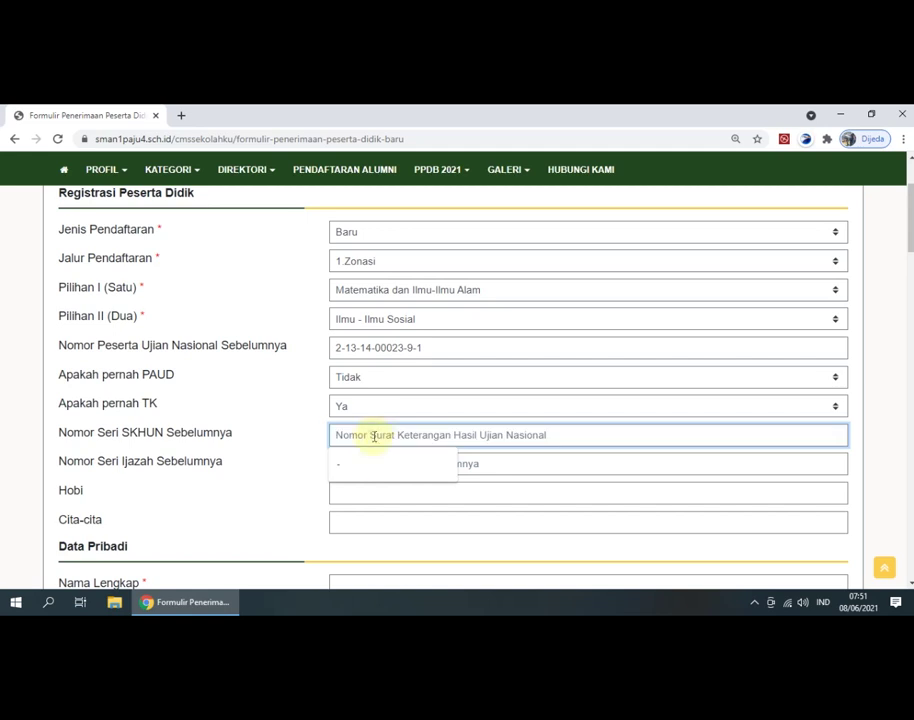
left_click(557, 458)
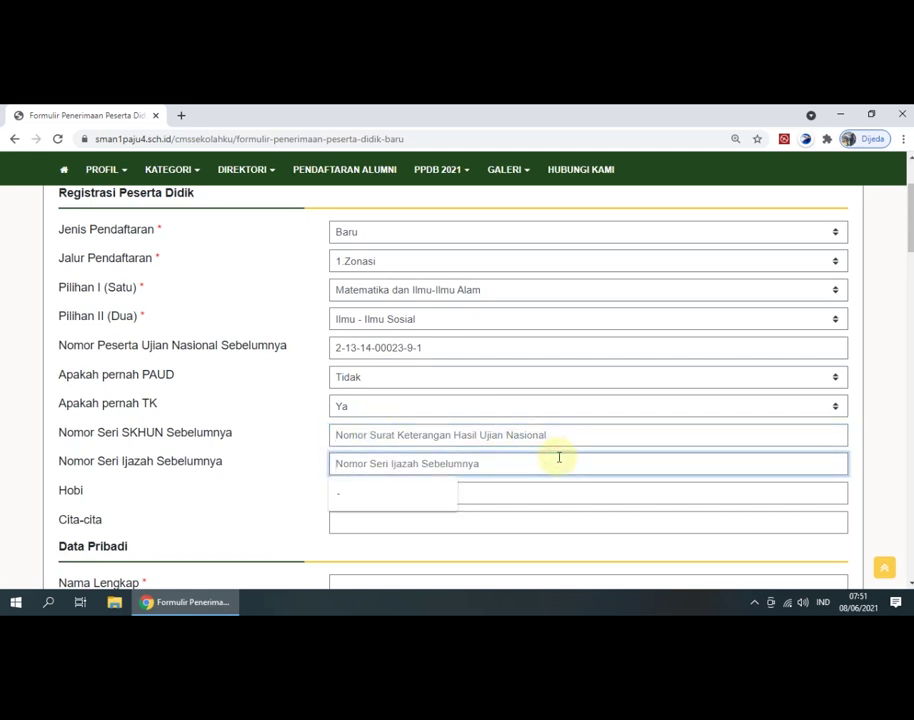
left_click(530, 434)
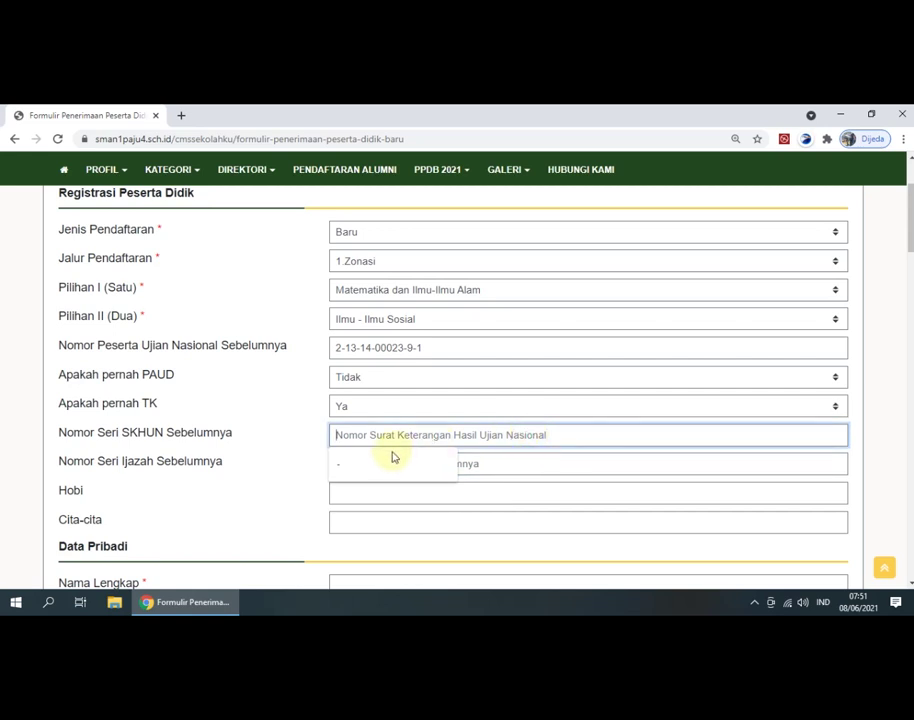
left_click(550, 460)
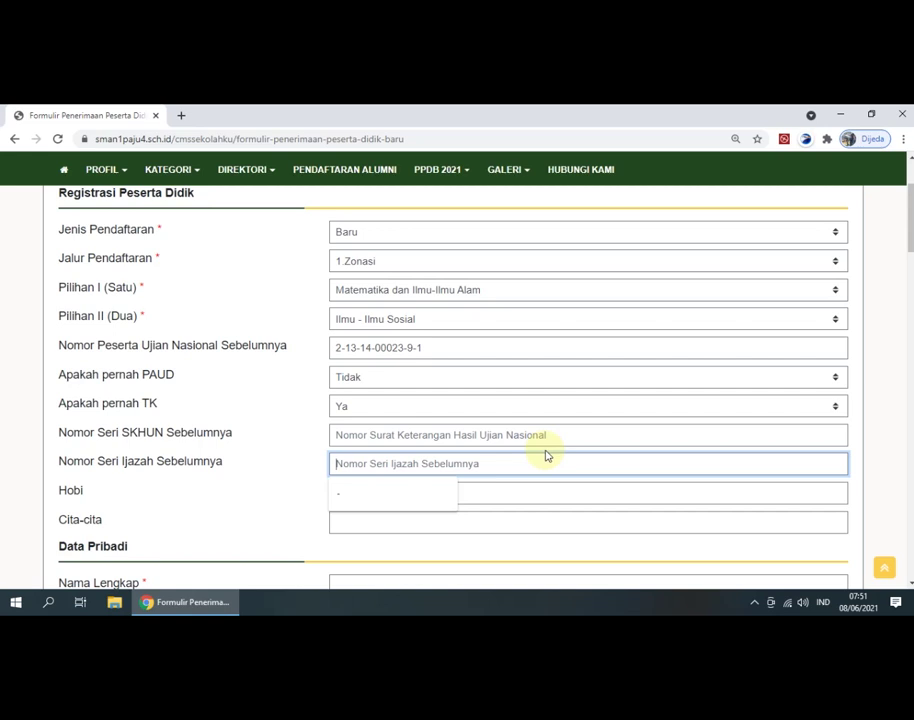
type("DN-DI")
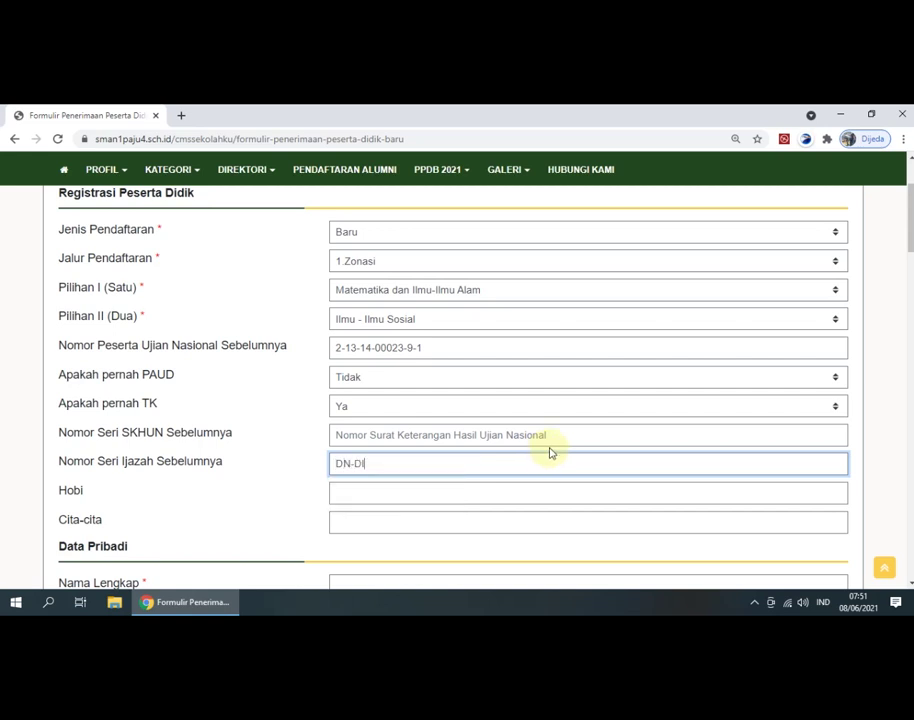
Step: Fill in Hobi with olahraga and Cita-cita with dokter, using the suggested entries
left_click(481, 498)
left_click(394, 517)
left_click(394, 519)
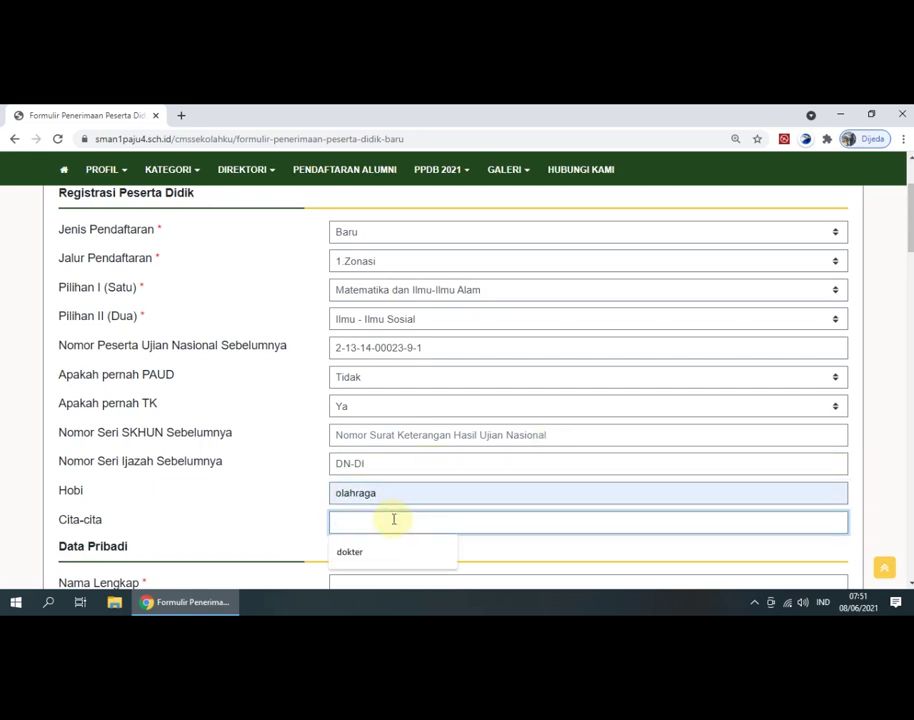
left_click(389, 551)
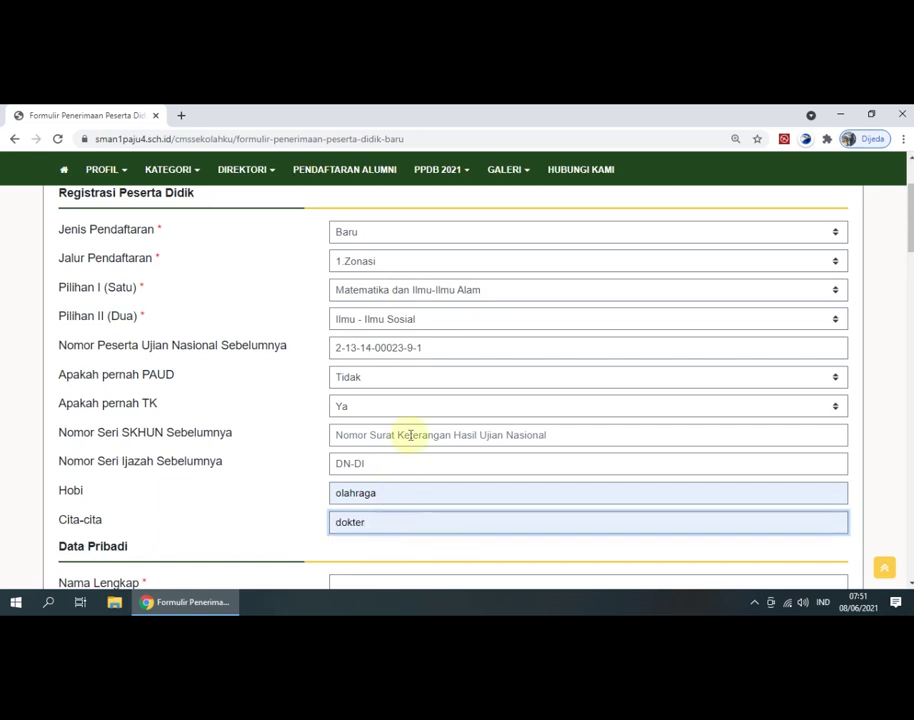
Step: In the Data Pribadi section, enter the student's full name and set Jenis Kelamin to Laki-laki
scroll(432, 393, "down", 5)
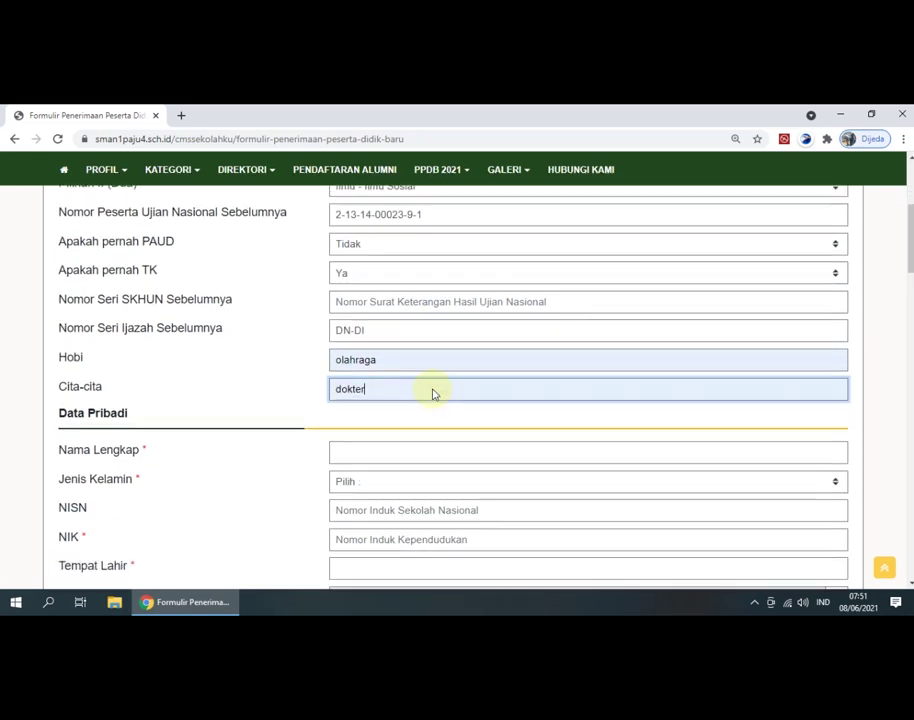
scroll(432, 393, "down", 1)
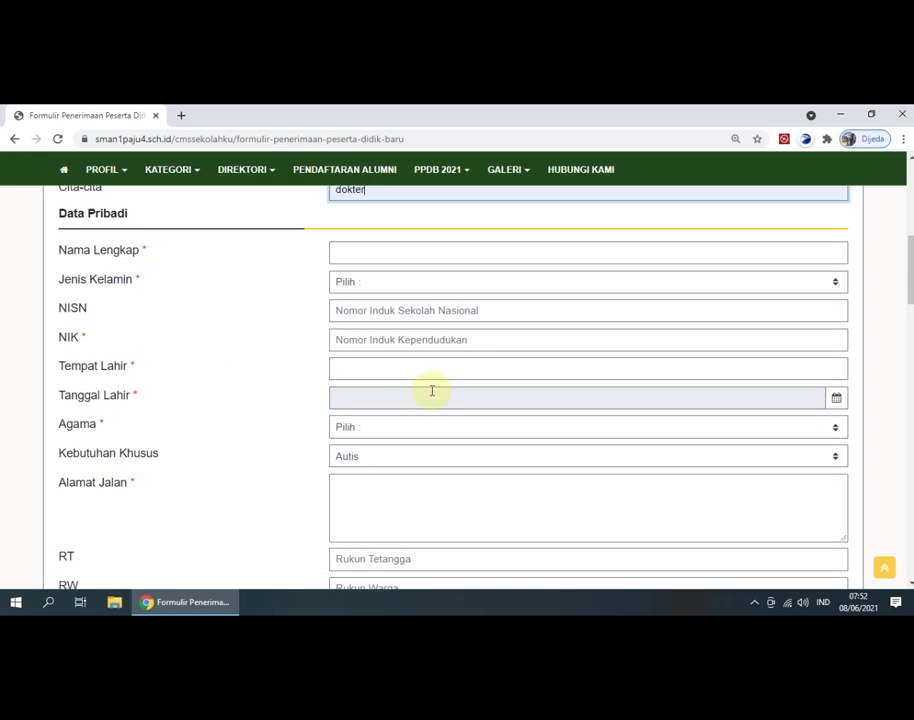
left_click(392, 253)
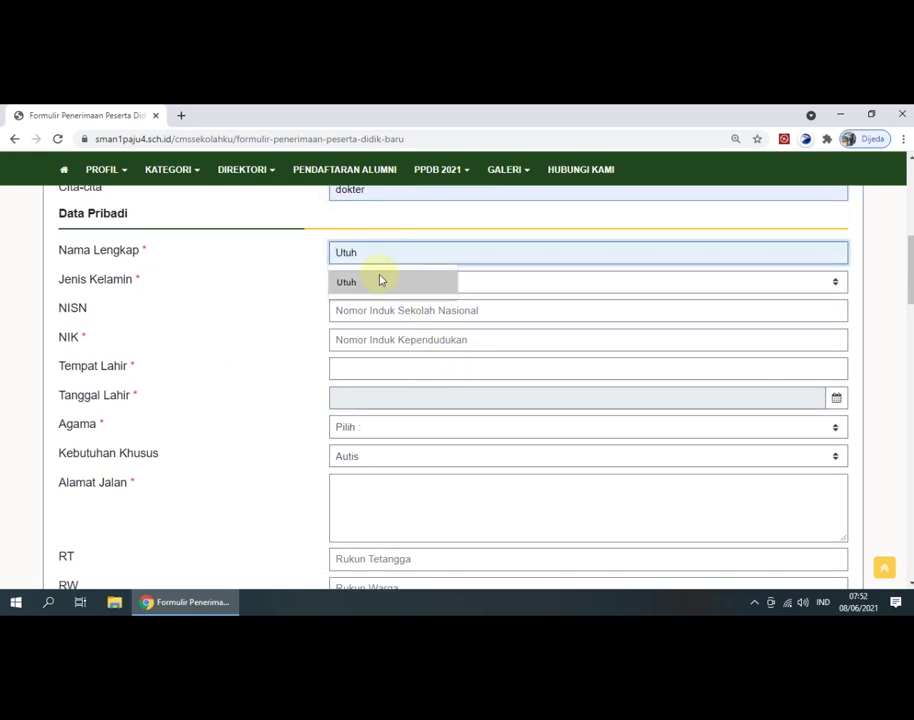
left_click(379, 280)
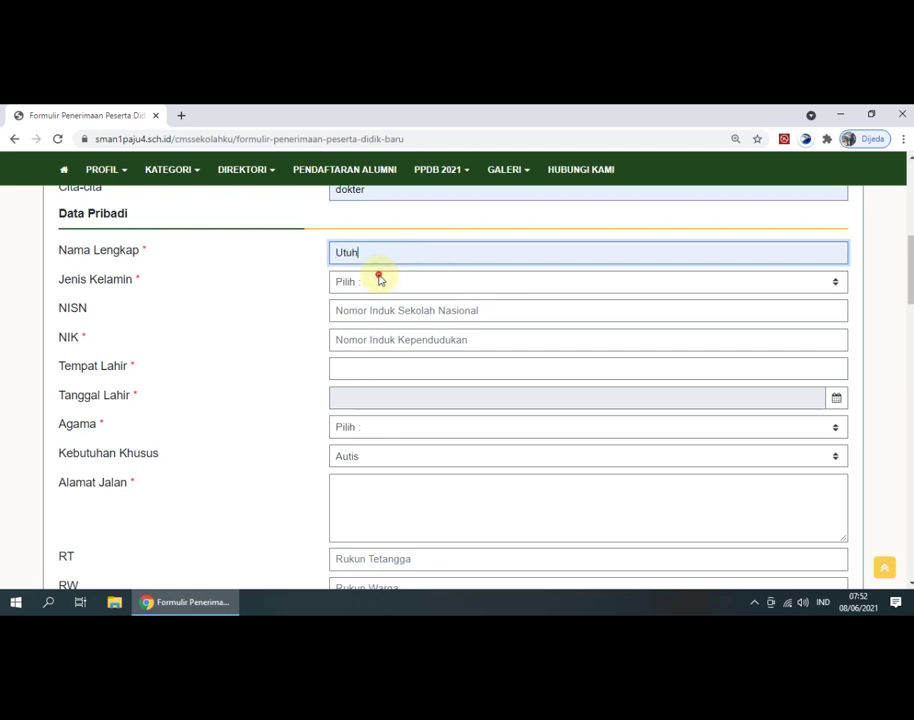
left_click(379, 280)
left_click(369, 312)
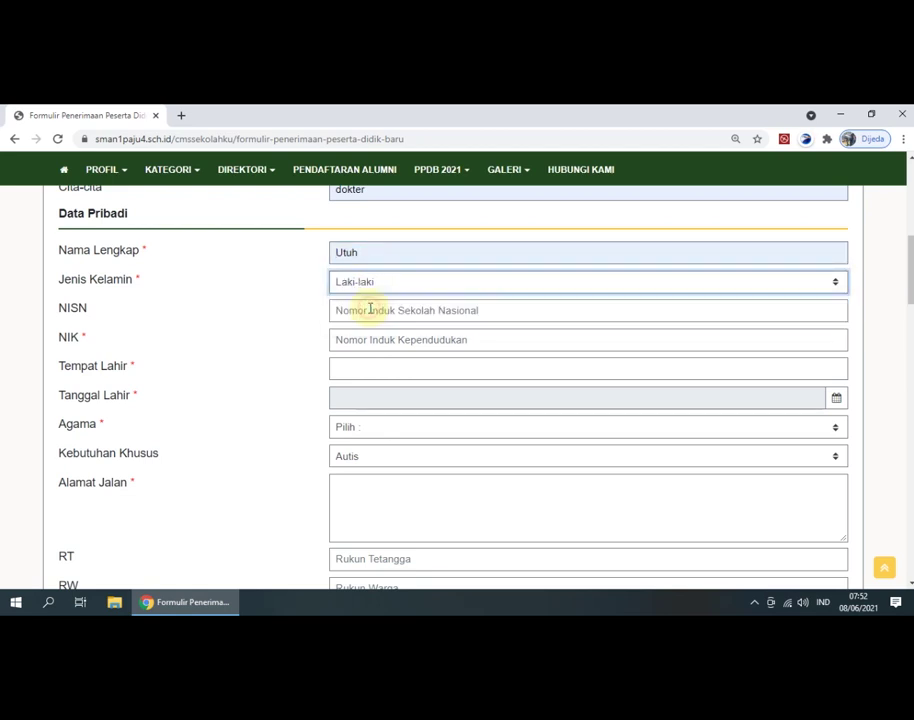
Step: Enter the student's national student number in NISN
left_click(371, 310)
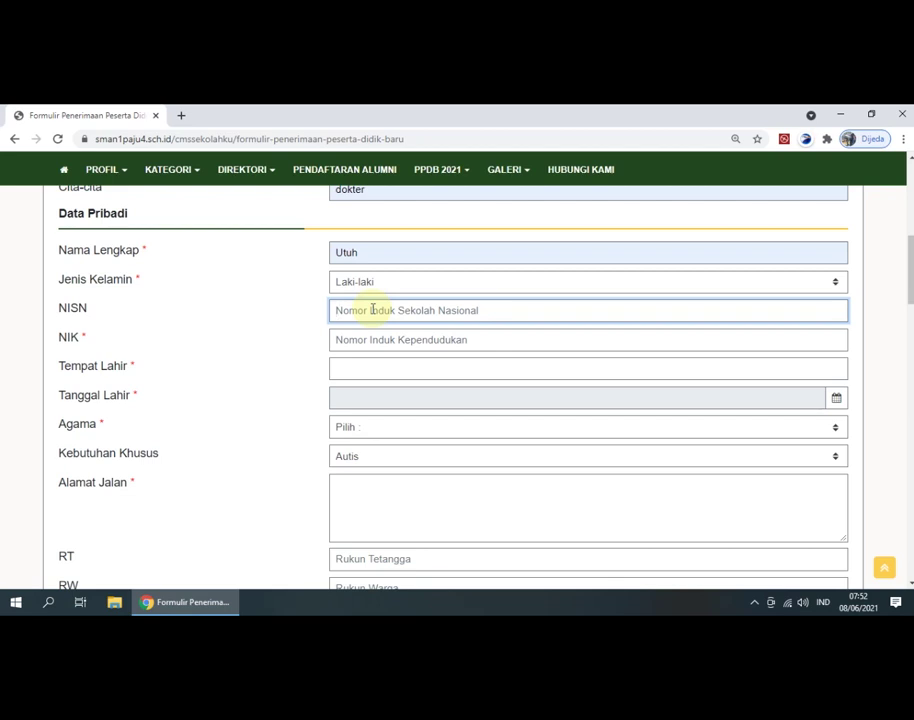
type("23456789")
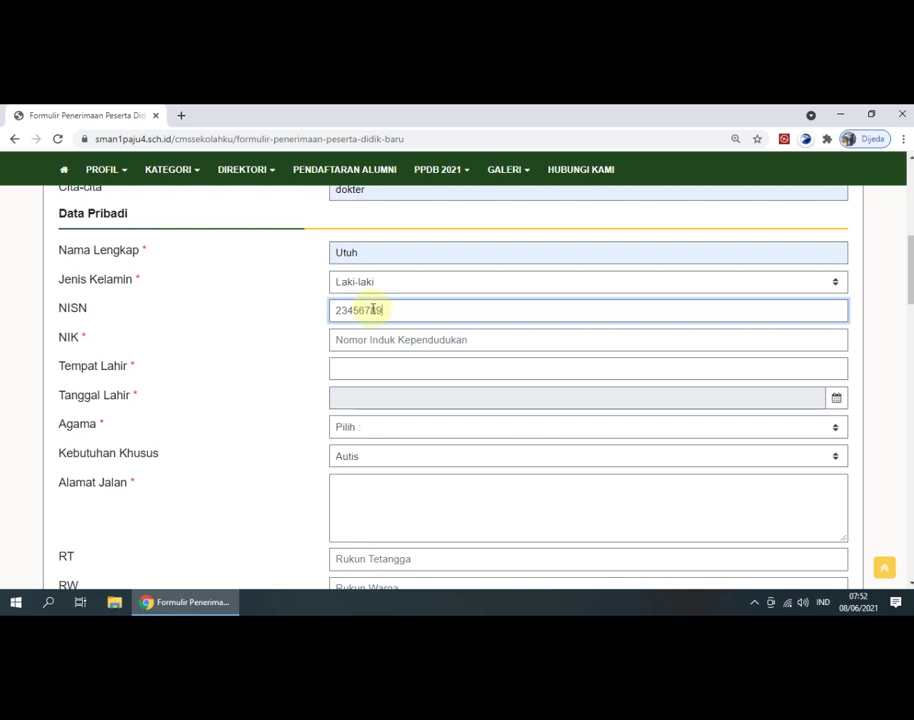
type("10")
Step: Fill in the student's national identity number in NIK and Telang in Tempat Lahir from the suggested entries
left_click(398, 338)
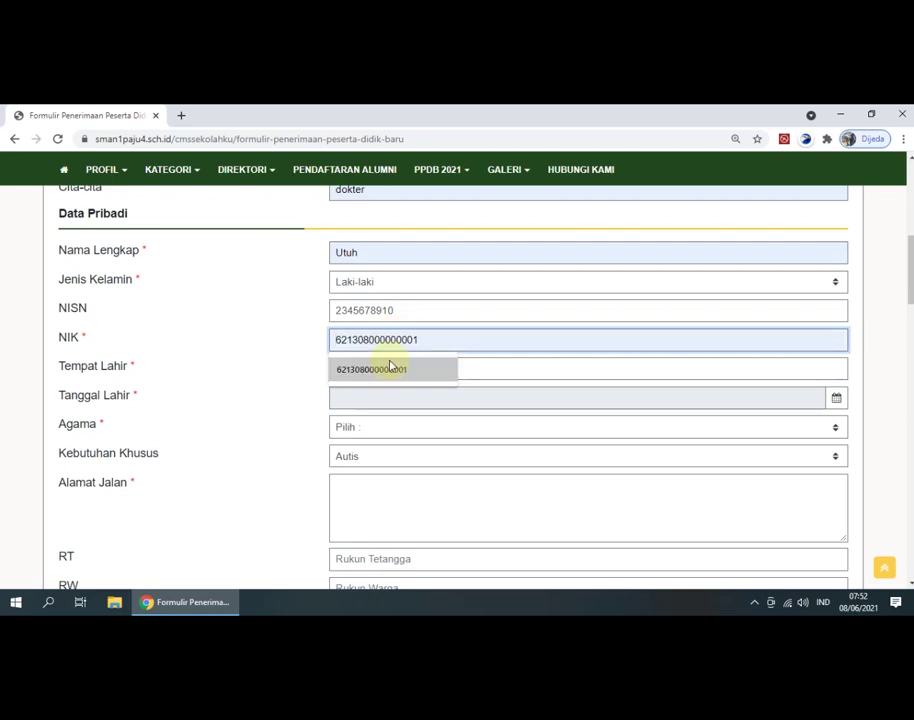
left_click(389, 366)
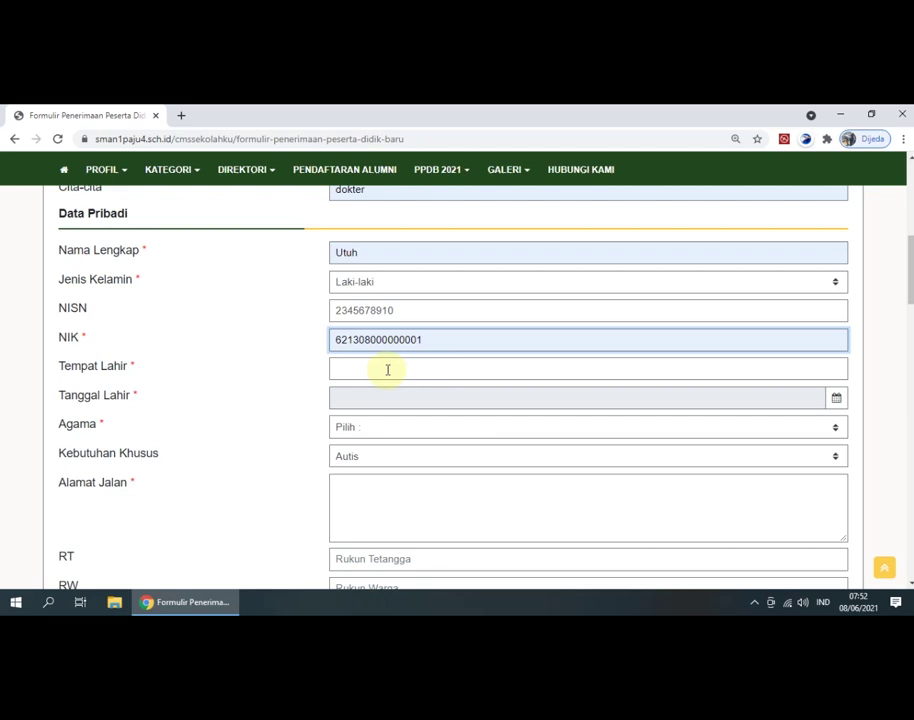
left_click(388, 368)
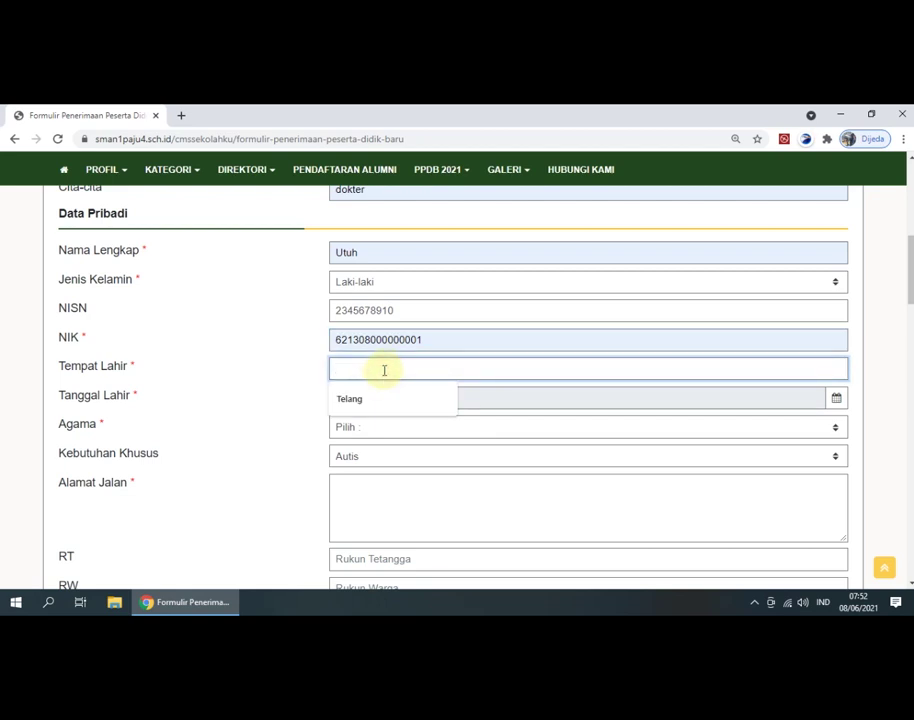
left_click(383, 396)
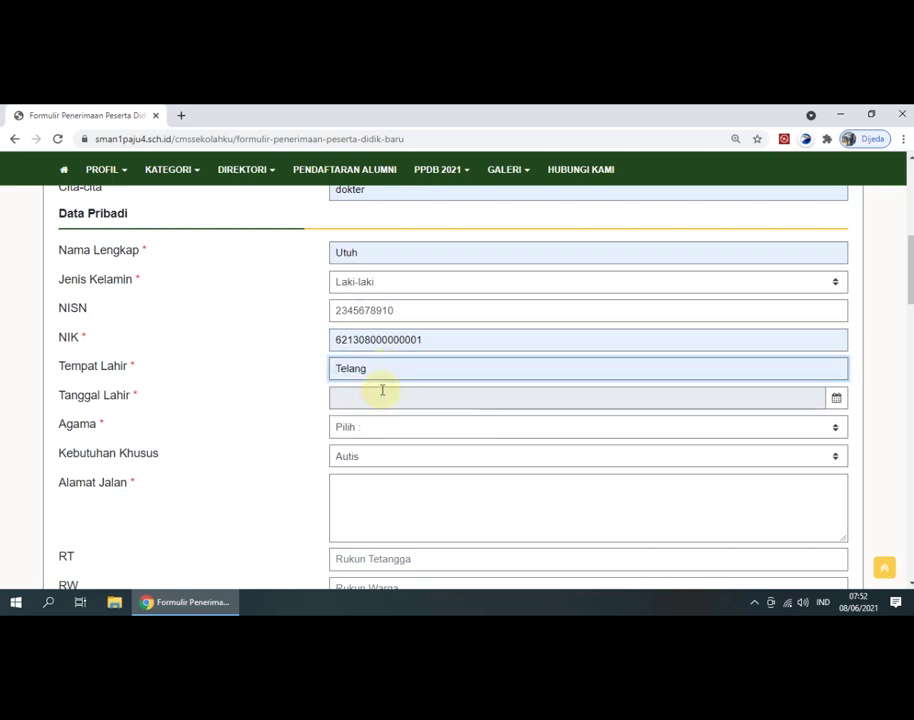
Step: Try to set Tanggal Lahir with a day from the calendar's current month
left_click(382, 391)
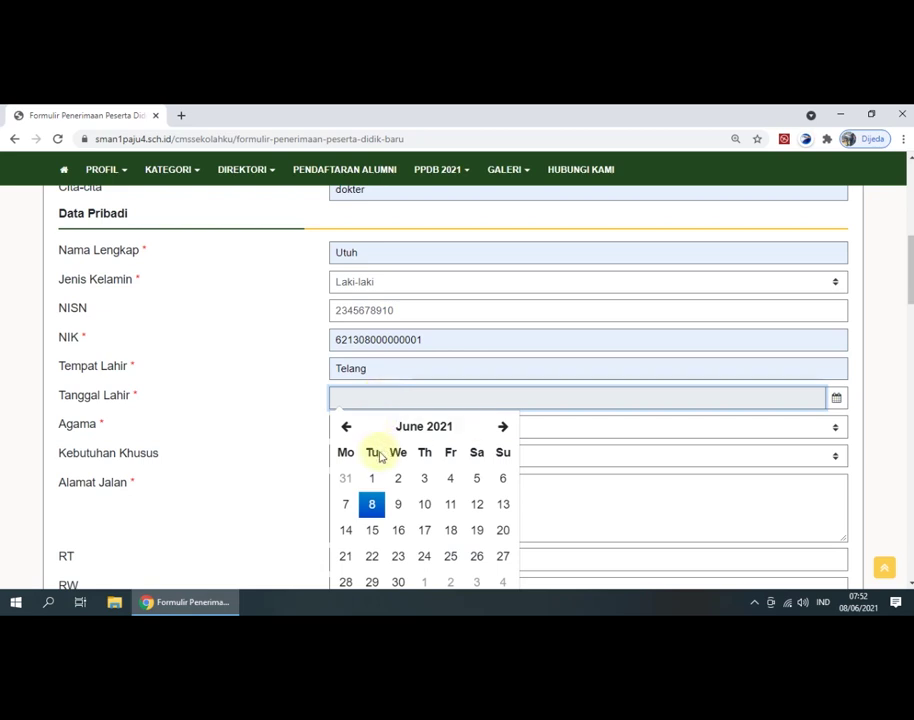
left_click(361, 393)
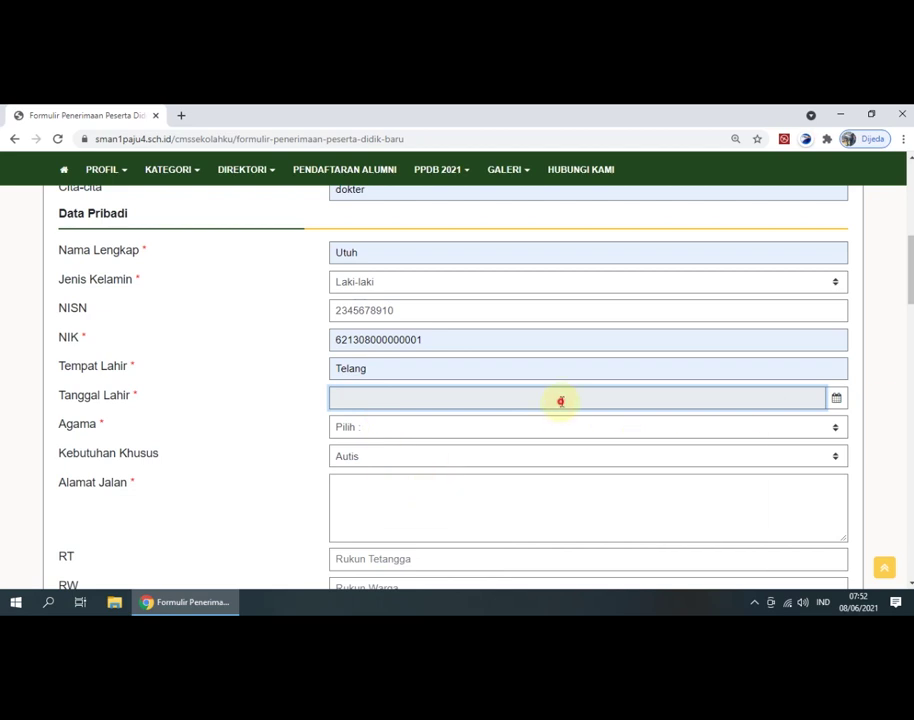
left_click(836, 398)
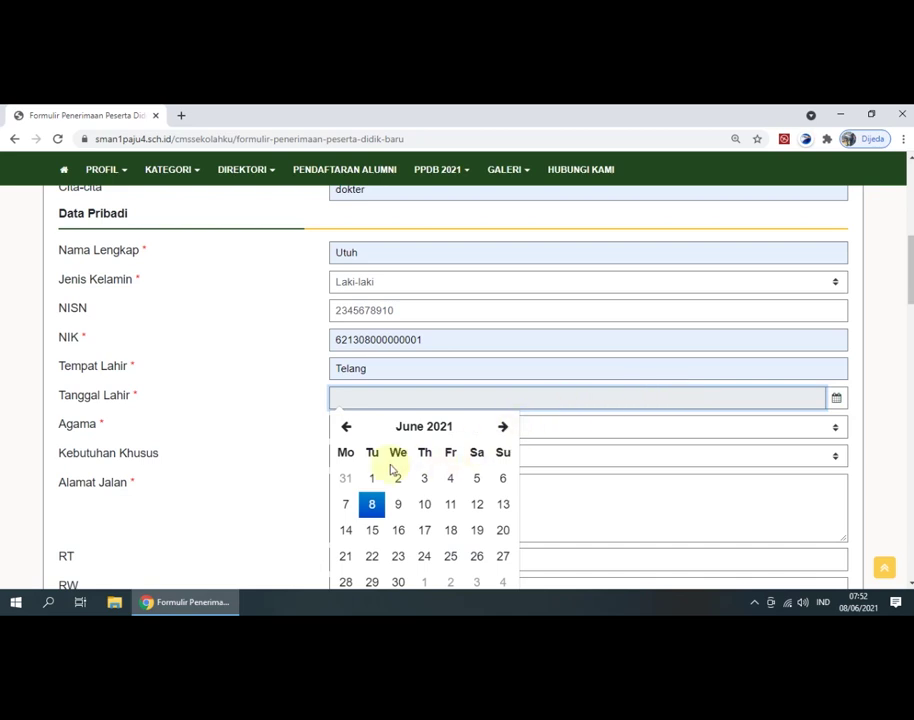
left_click(424, 508)
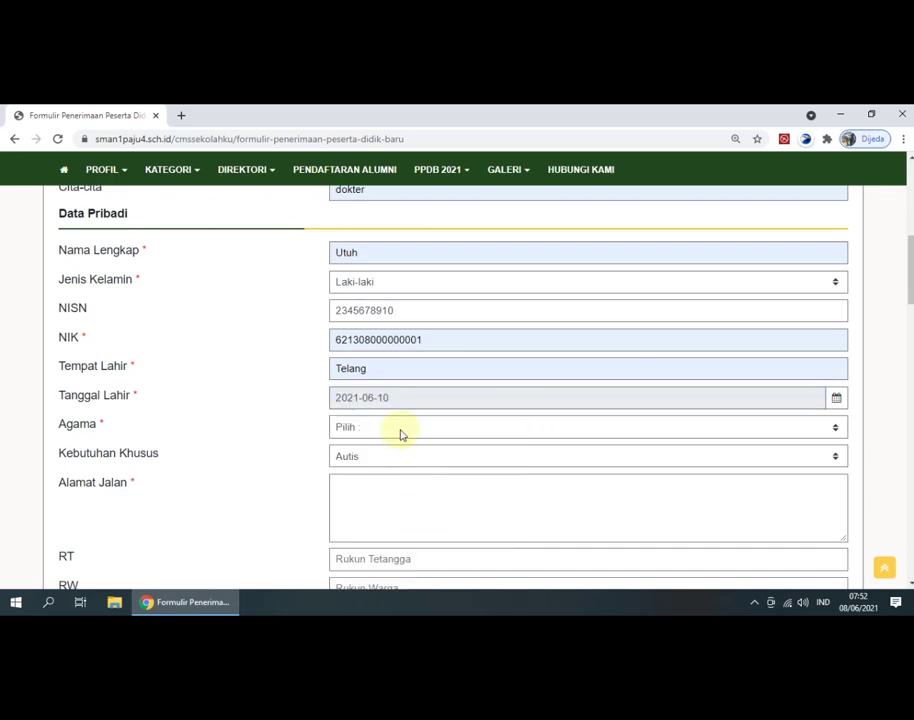
Step: Set Tanggal Lahir to the student's date of birth by choosing the year, month and day in the calendar
left_click(419, 397)
left_click(437, 429)
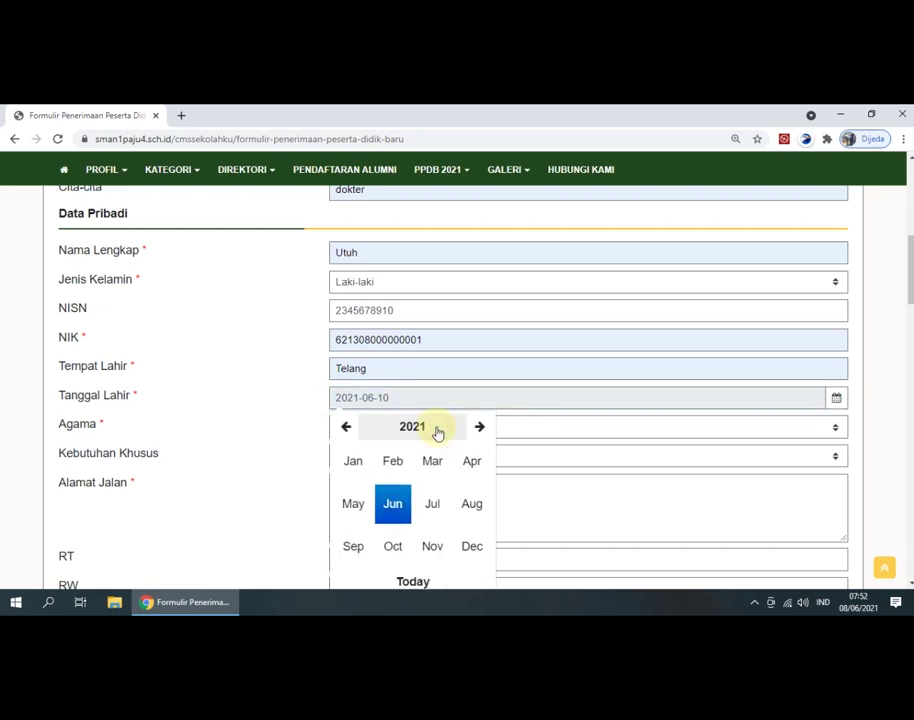
left_click(394, 426)
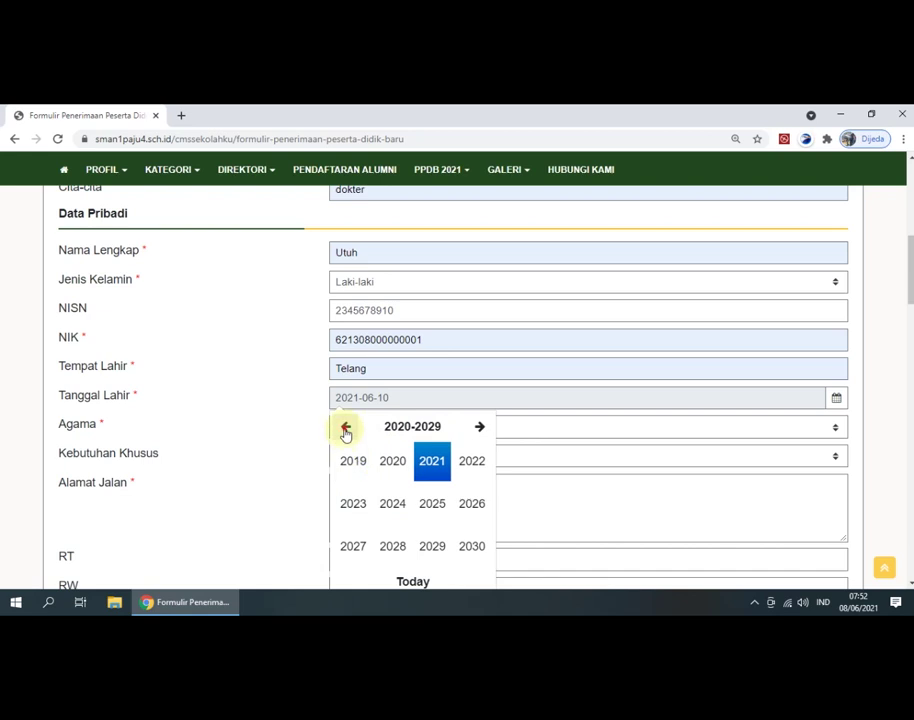
left_click(345, 430)
left_click(345, 430)
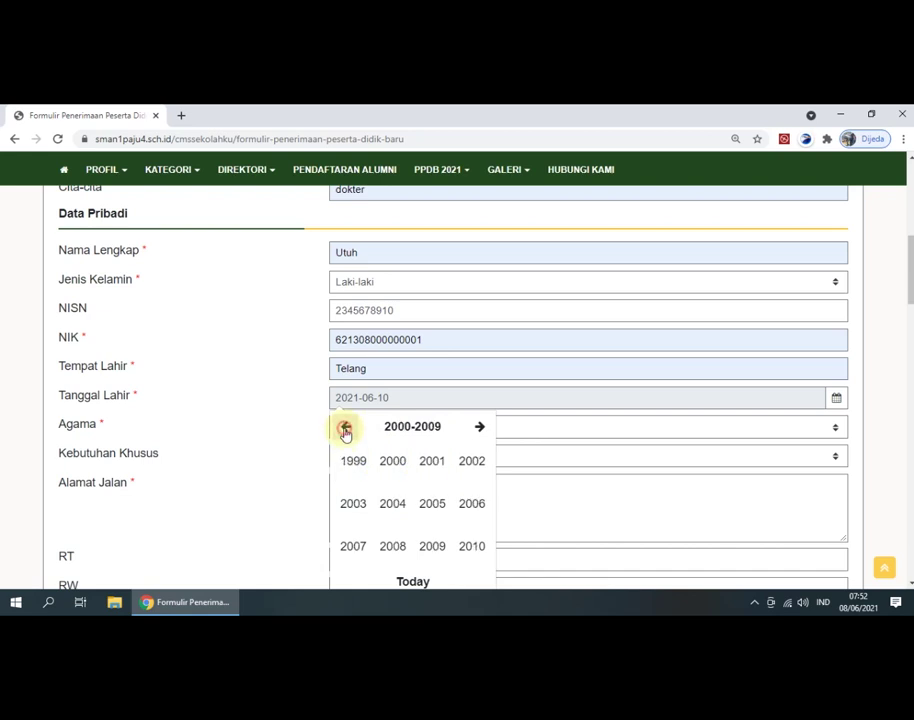
left_click(386, 467)
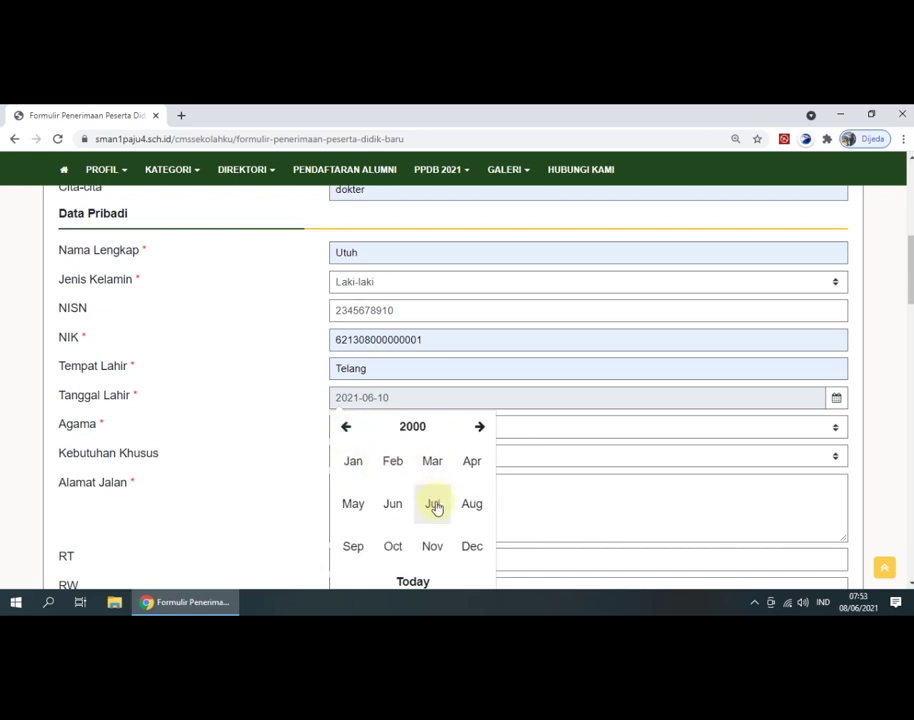
left_click(394, 463)
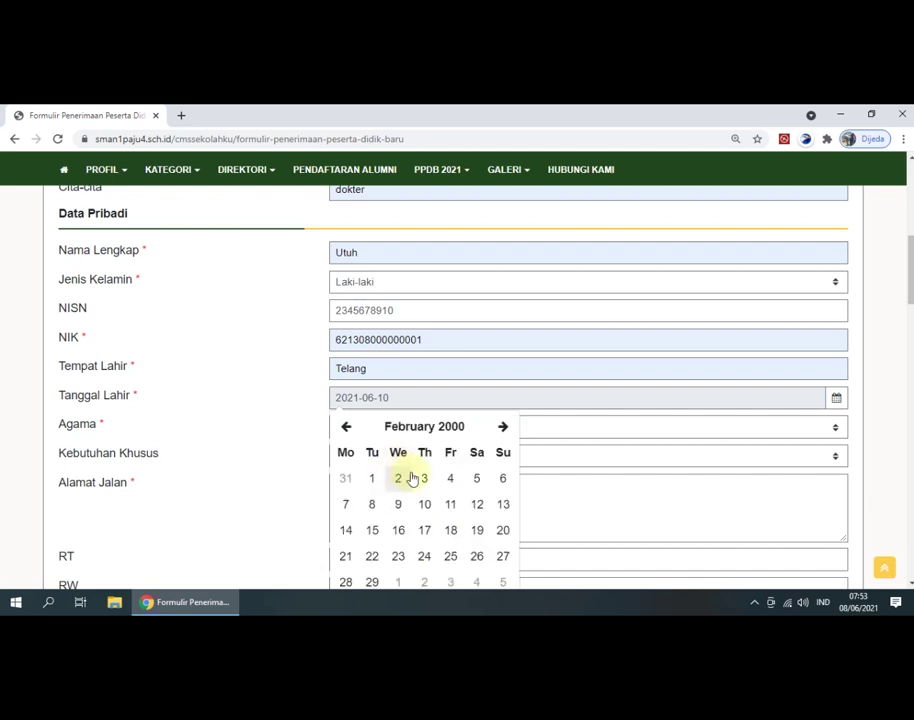
left_click(425, 482)
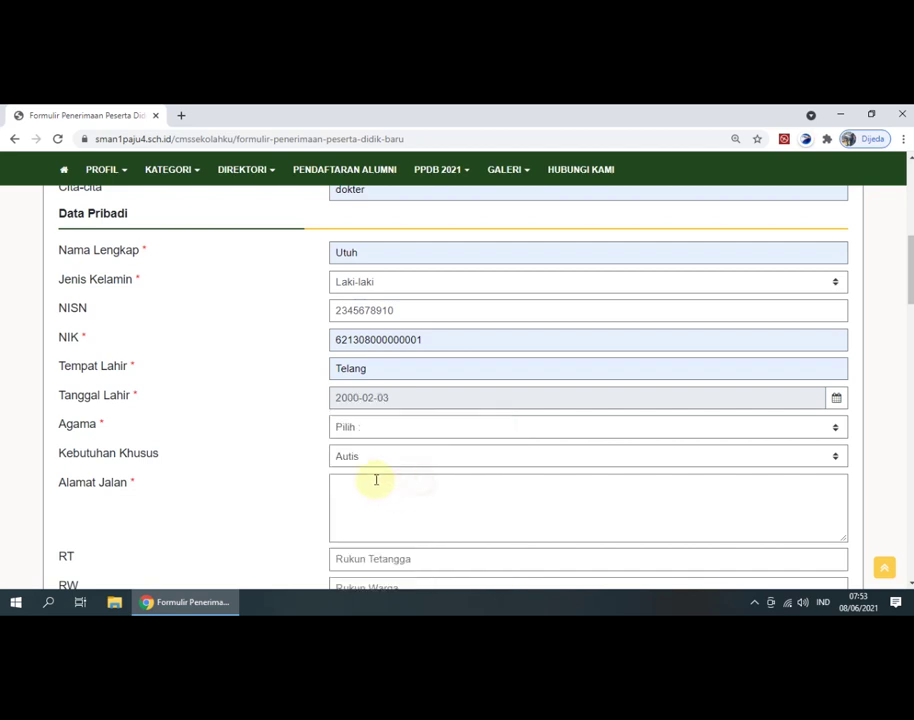
Step: Set Agama to Khong Hu Chu and Kebutuhan Khusus to Tidak
left_click(436, 429)
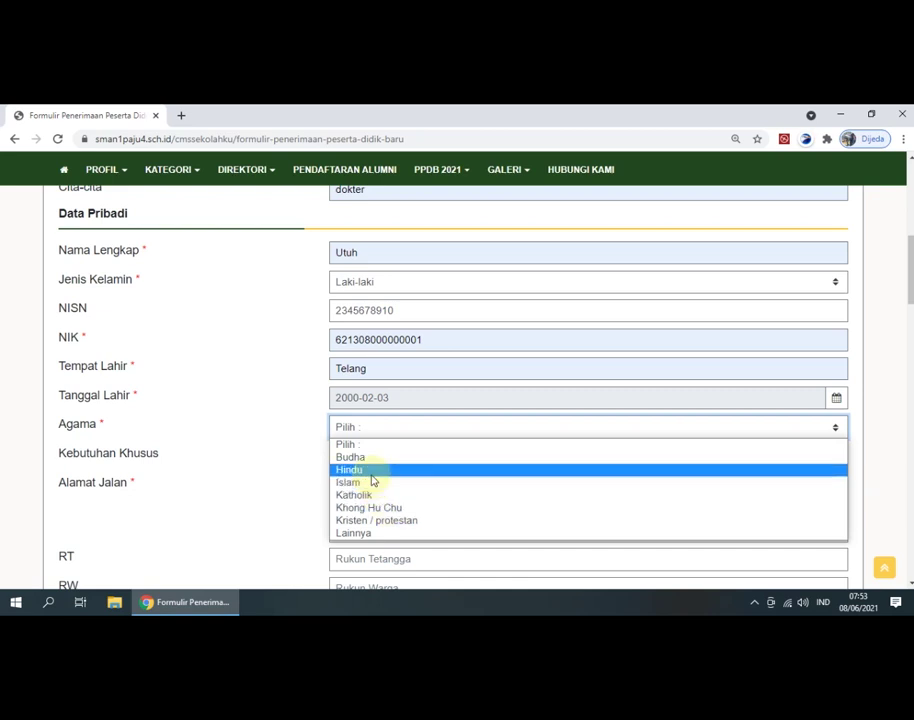
left_click(386, 507)
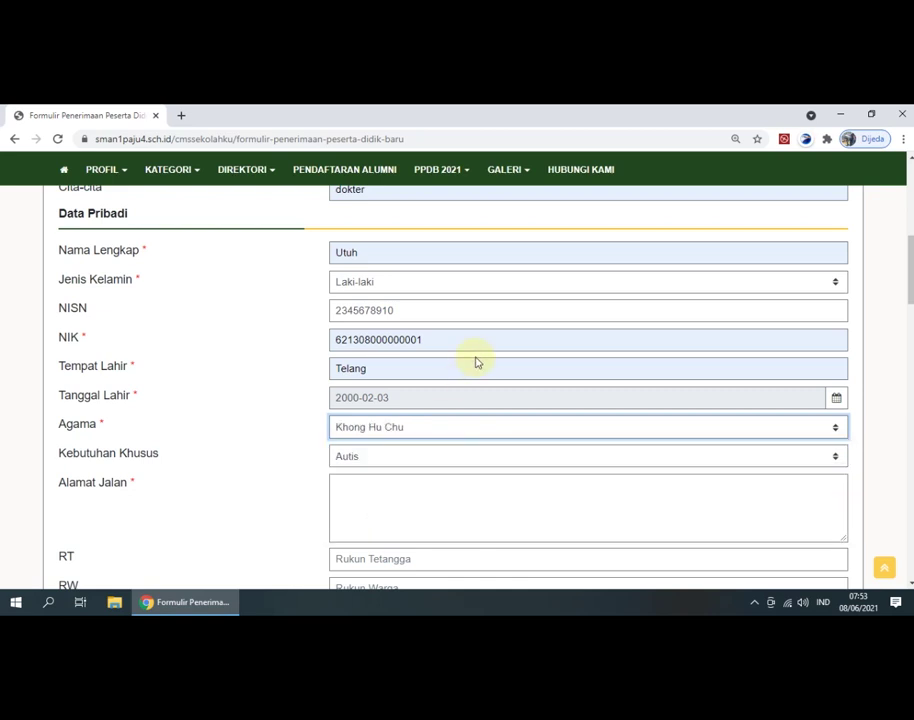
scroll(476, 357, "down", 3)
left_click(488, 324)
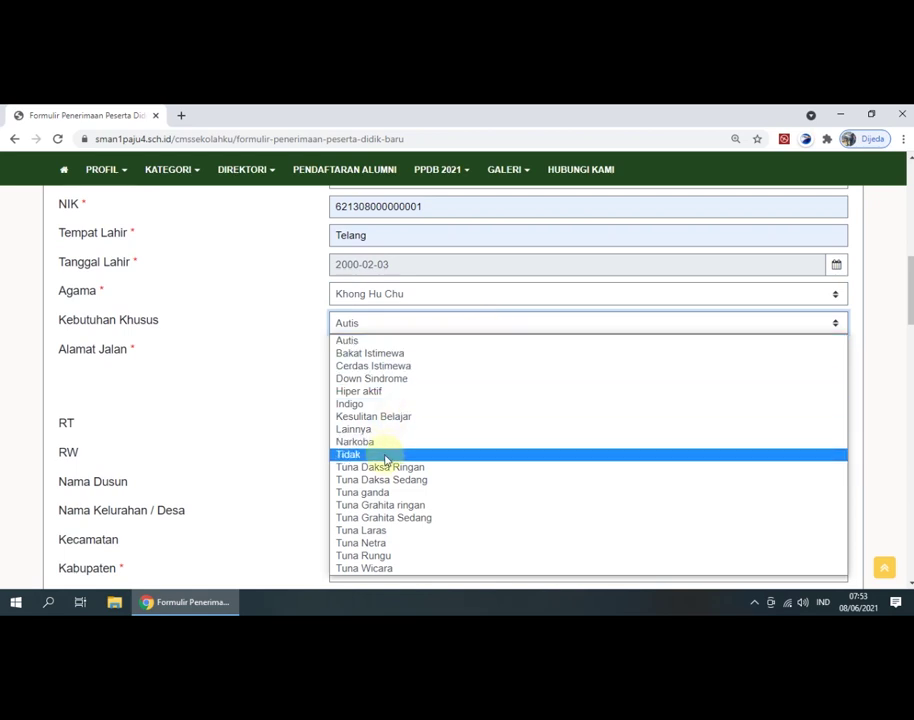
left_click(385, 457)
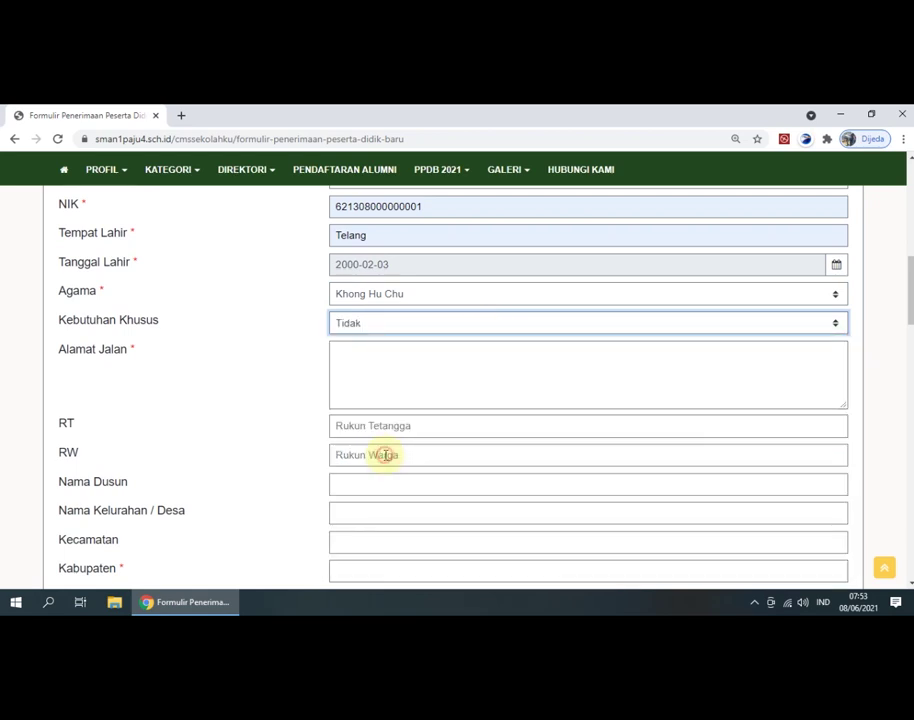
Step: Enter the student's street address in Alamat Jalan and fill in RT and RW from the suggested entries
left_click(393, 356)
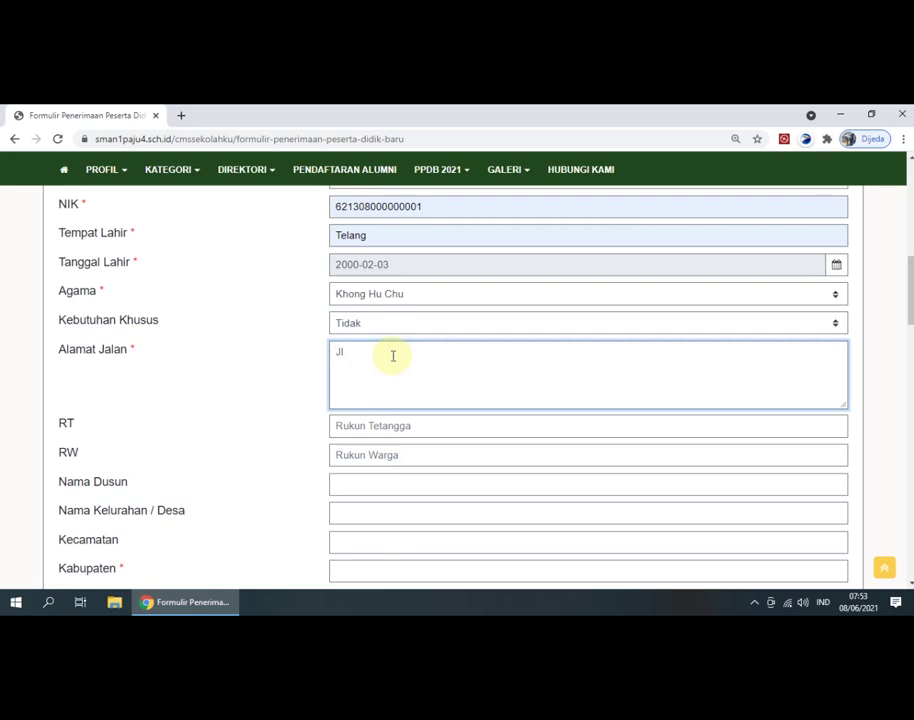
type("Jln. Negara Tamiang Layang-")
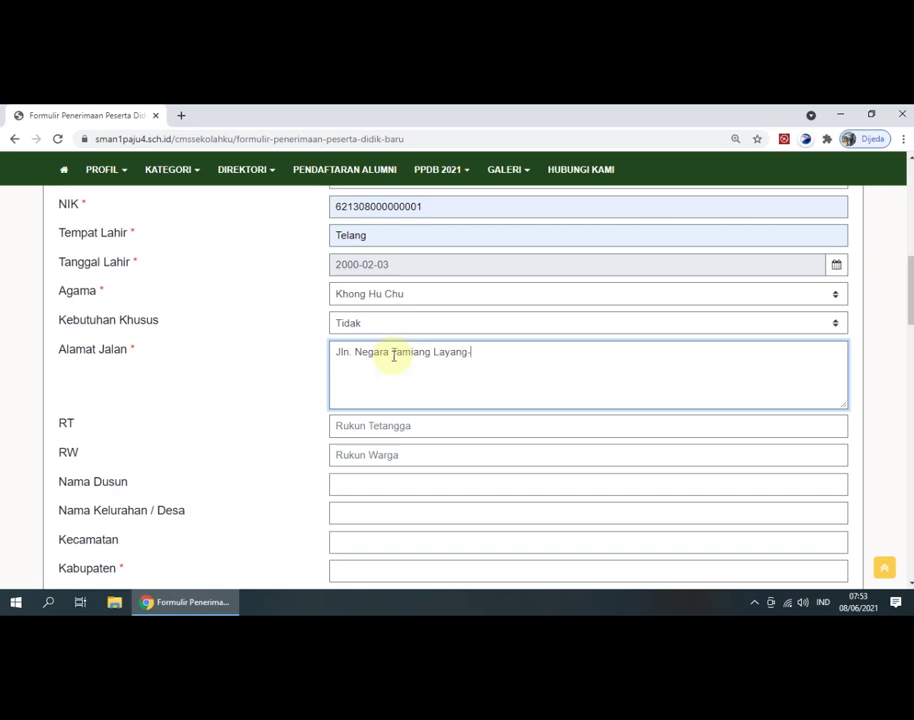
type("Bangkuang")
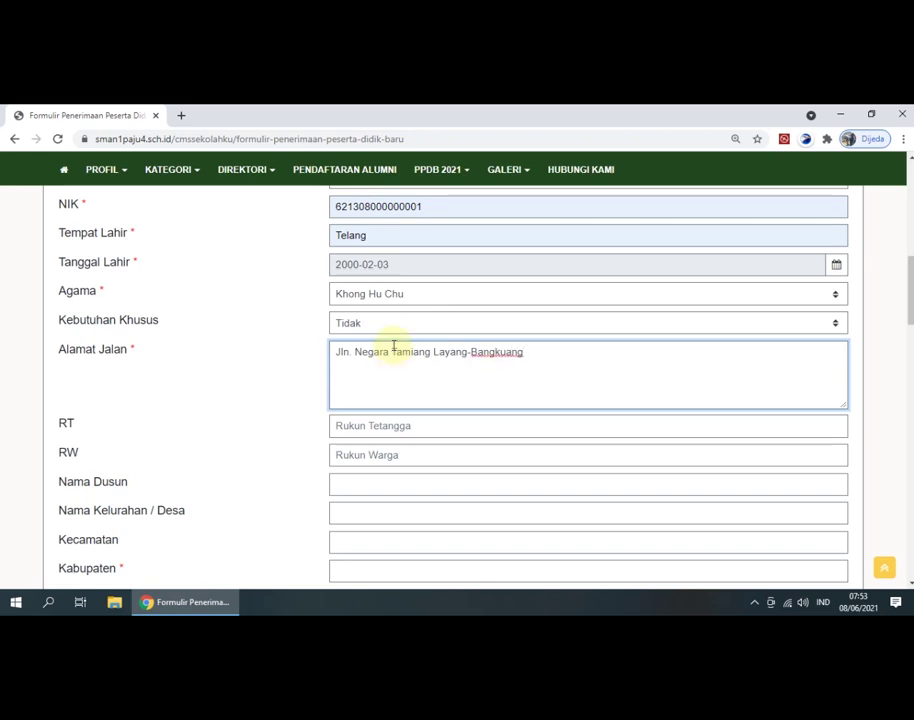
left_click(412, 425)
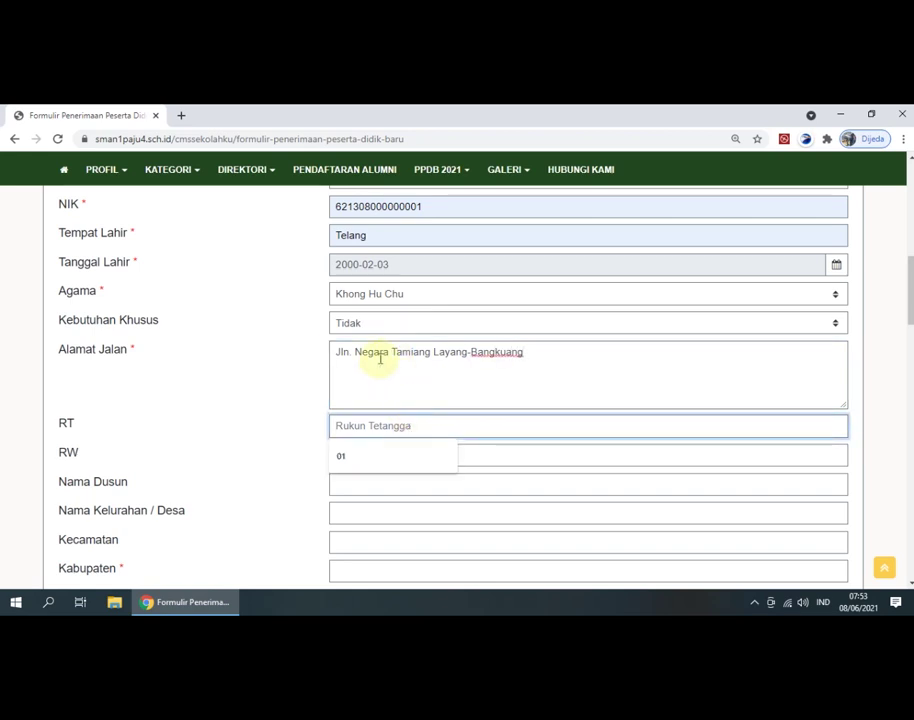
left_click(402, 452)
left_click(400, 453)
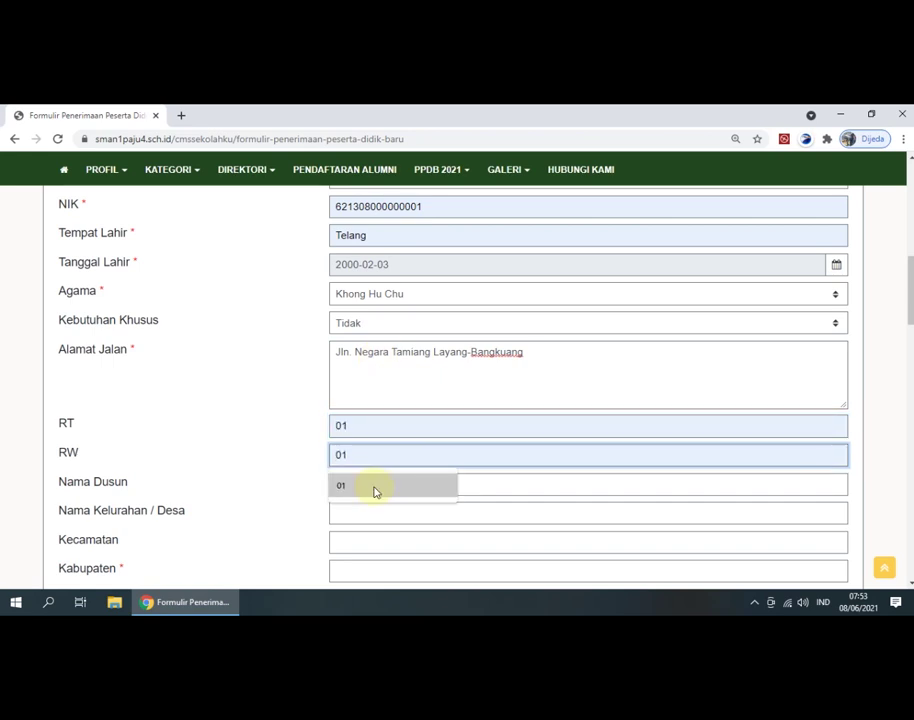
left_click(375, 490)
Step: Fill in the student's village, district, regency and postal code from the suggested entries, leaving Nama Dusun blank
scroll(440, 300, "down", 2)
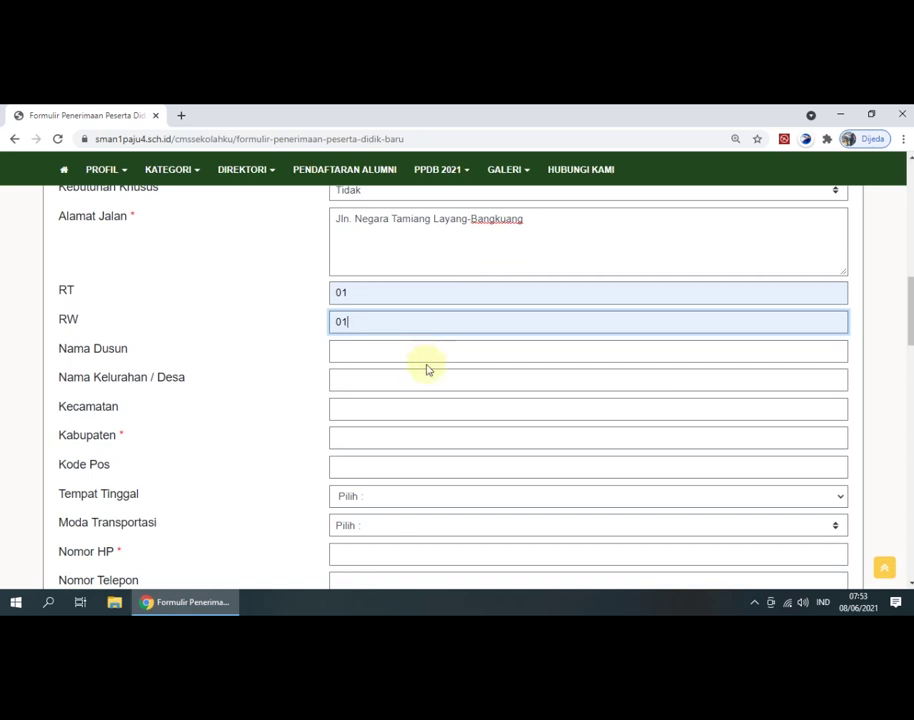
left_click(430, 377)
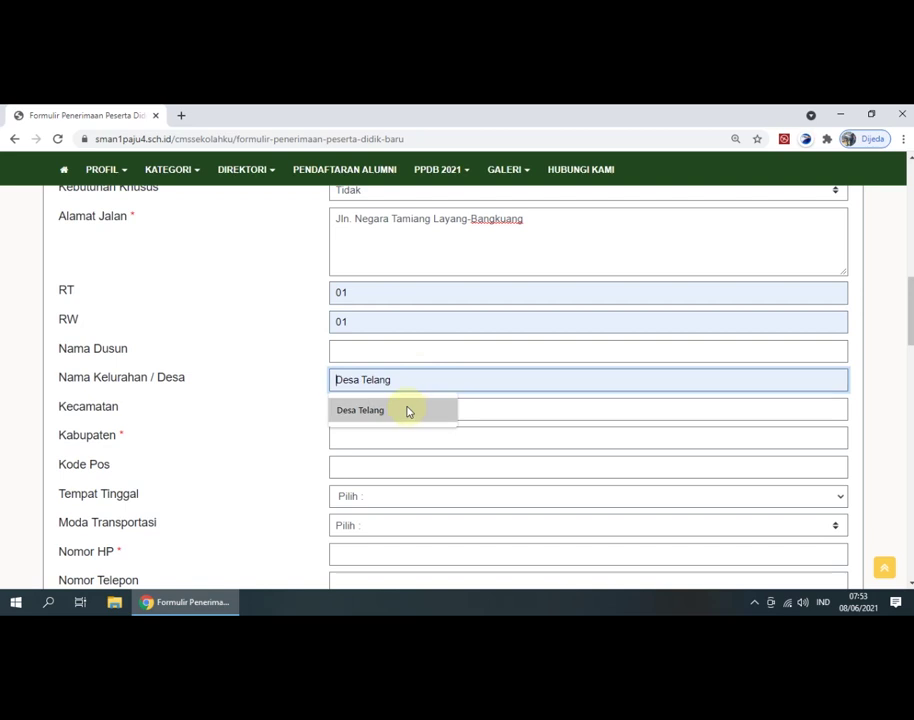
left_click(407, 412)
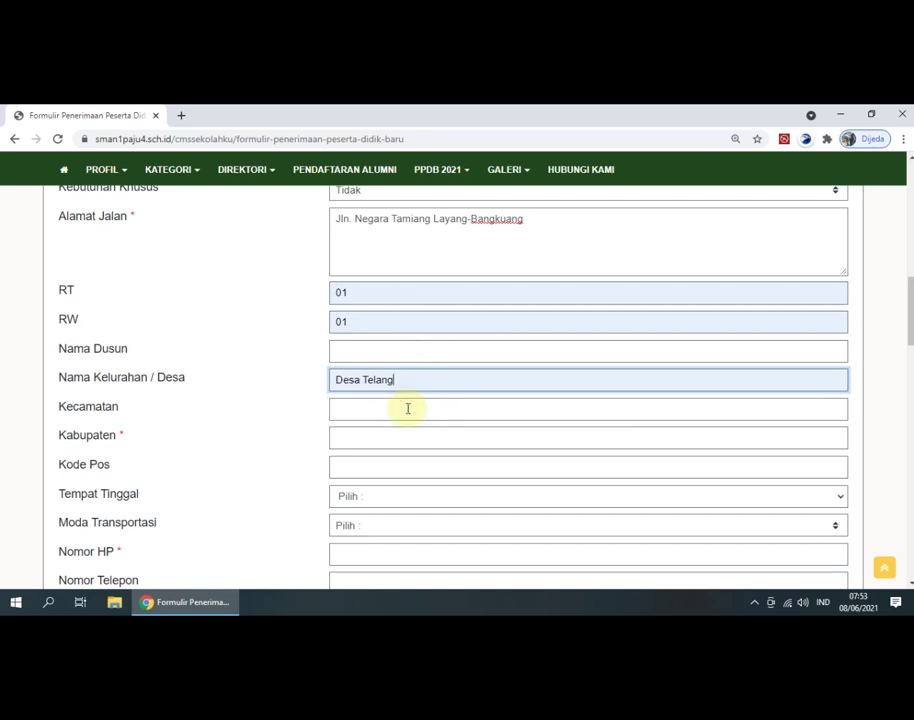
left_click(407, 408)
left_click(402, 437)
left_click(401, 437)
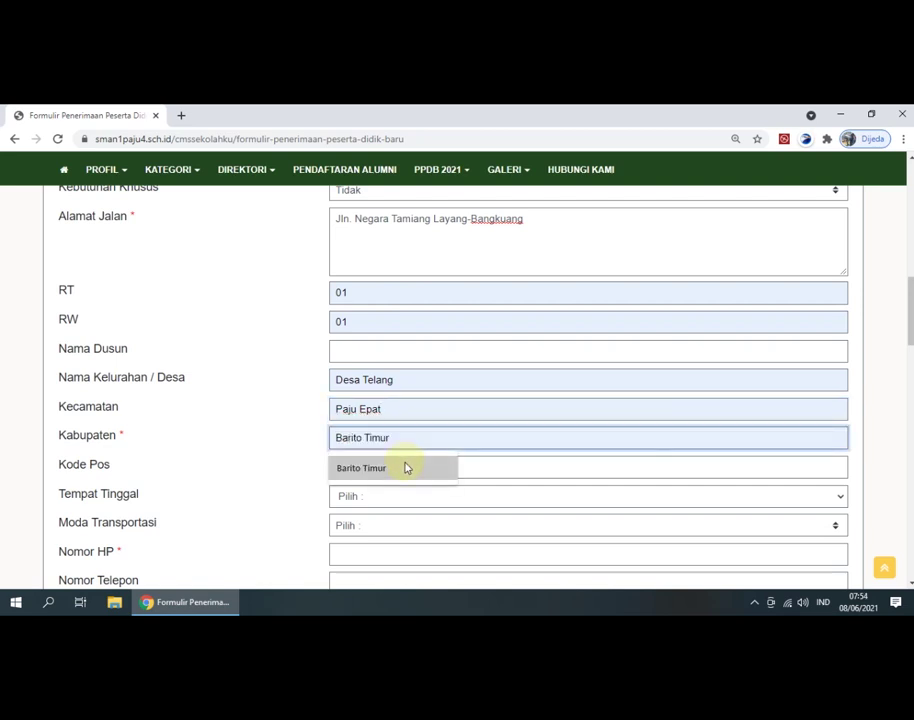
left_click(406, 467)
left_click(406, 463)
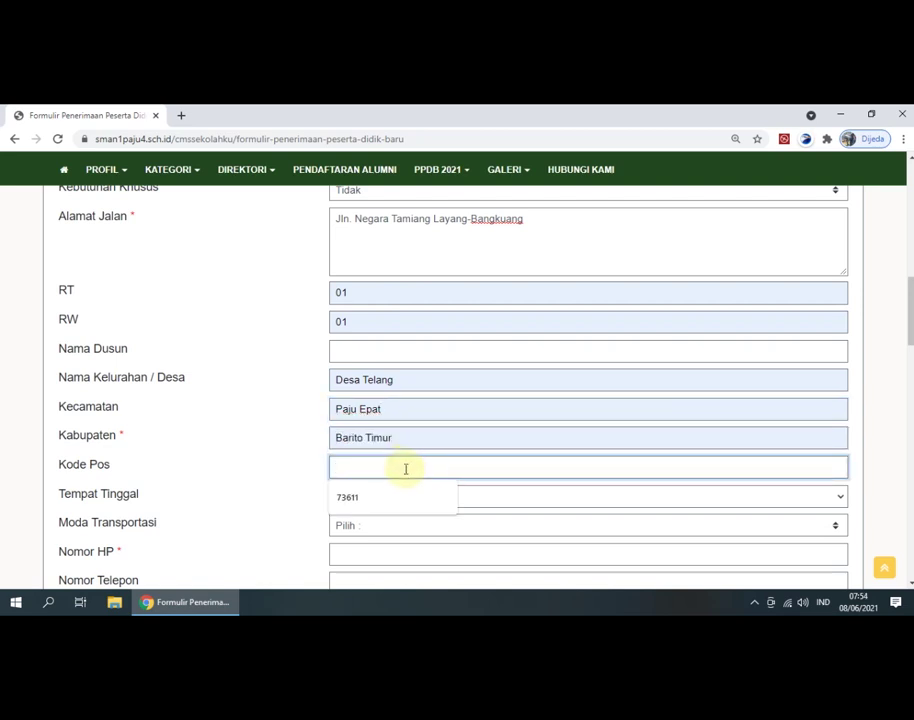
left_click(402, 496)
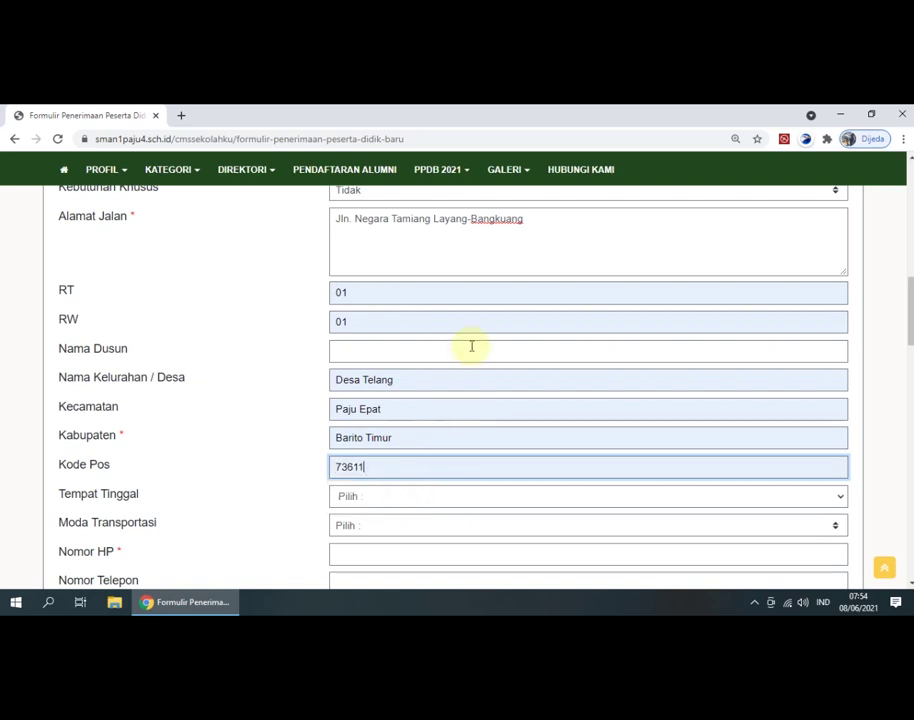
Step: Set Tempat Tinggal to Bersama orang tua and Moda Transportasi to Kendaraan pribadi
scroll(471, 346, "down", 1)
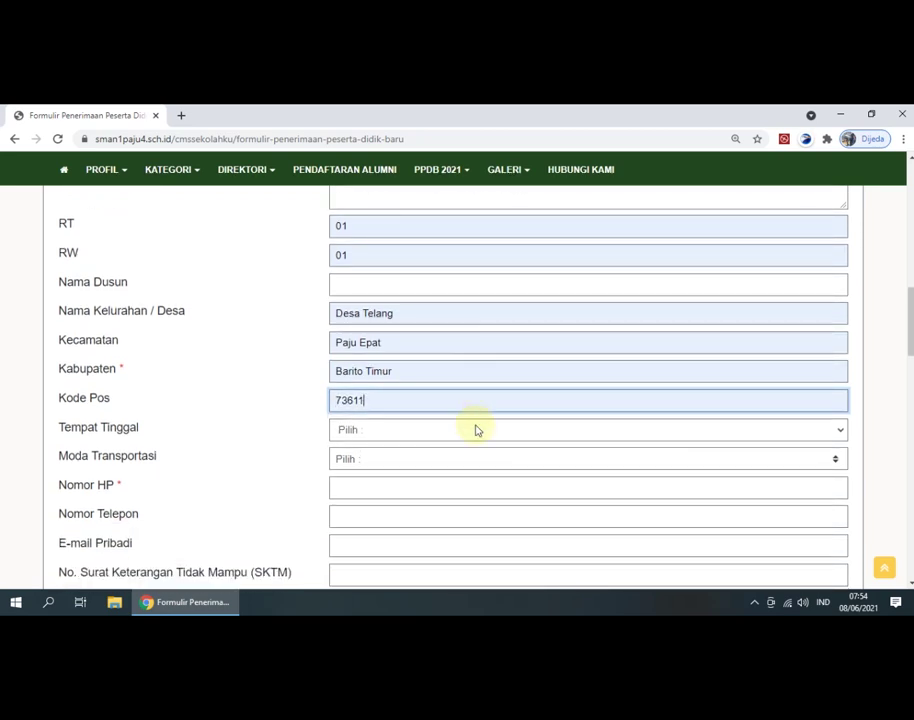
left_click(477, 430)
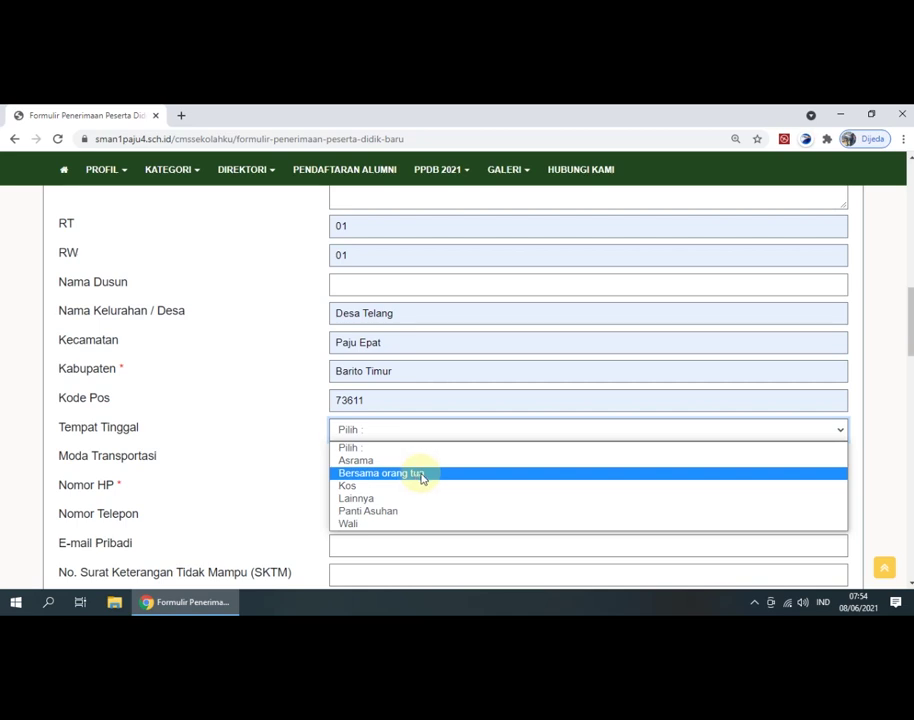
left_click(417, 475)
scroll(440, 380, "down", 1)
scroll(440, 378, "down", 1)
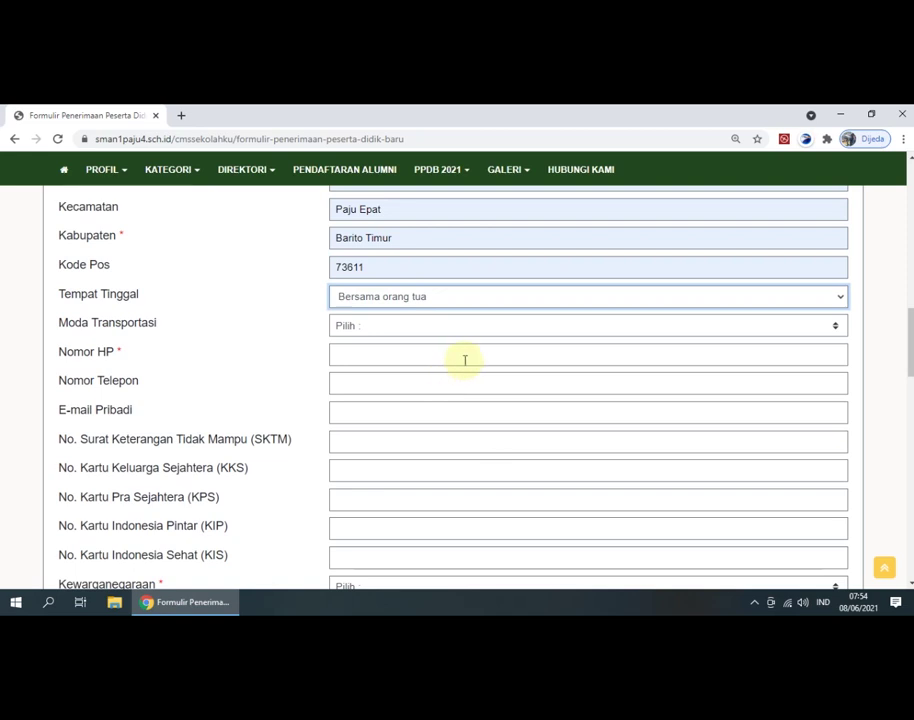
left_click(768, 328)
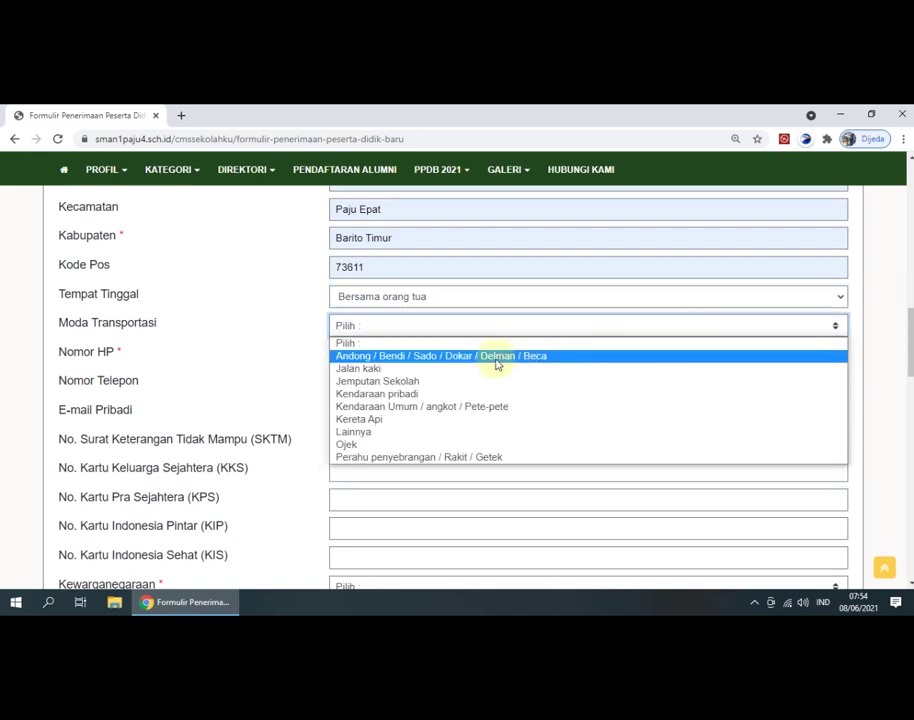
left_click(430, 394)
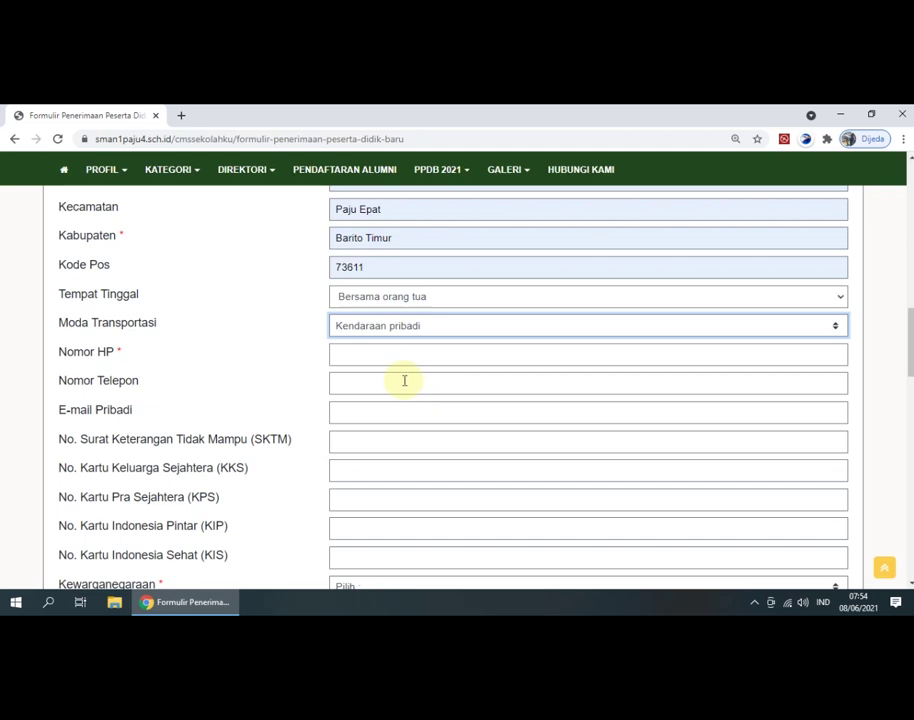
Step: Fill in the student's mobile number in Nomor HP and e-mail address in E-mail Pribadi from the suggested entries, leaving Nomor Telepon blank
left_click(406, 355)
left_click(401, 384)
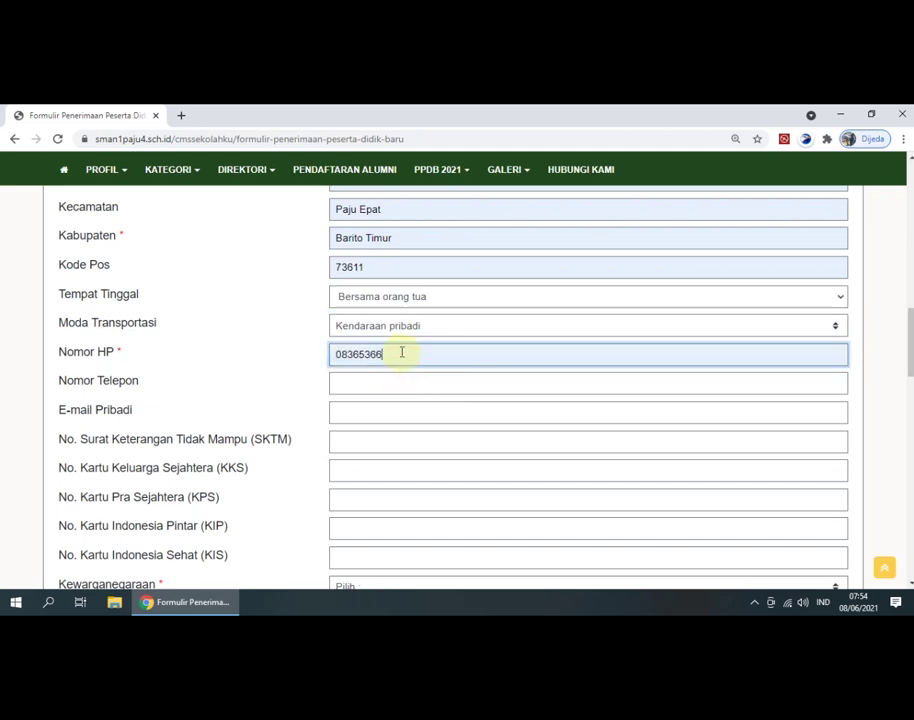
left_click(398, 382)
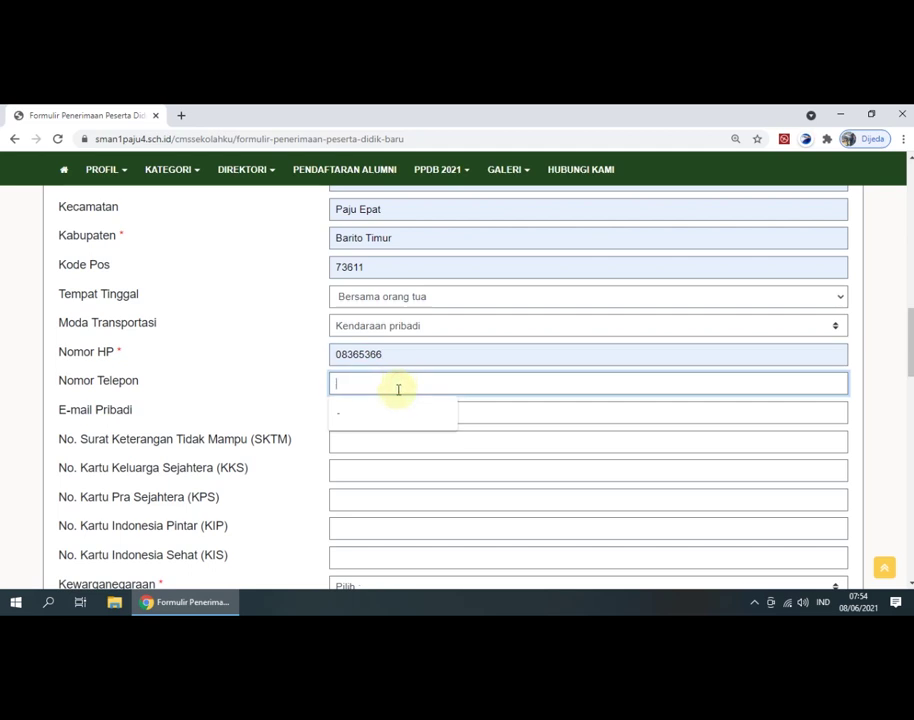
left_click(575, 414)
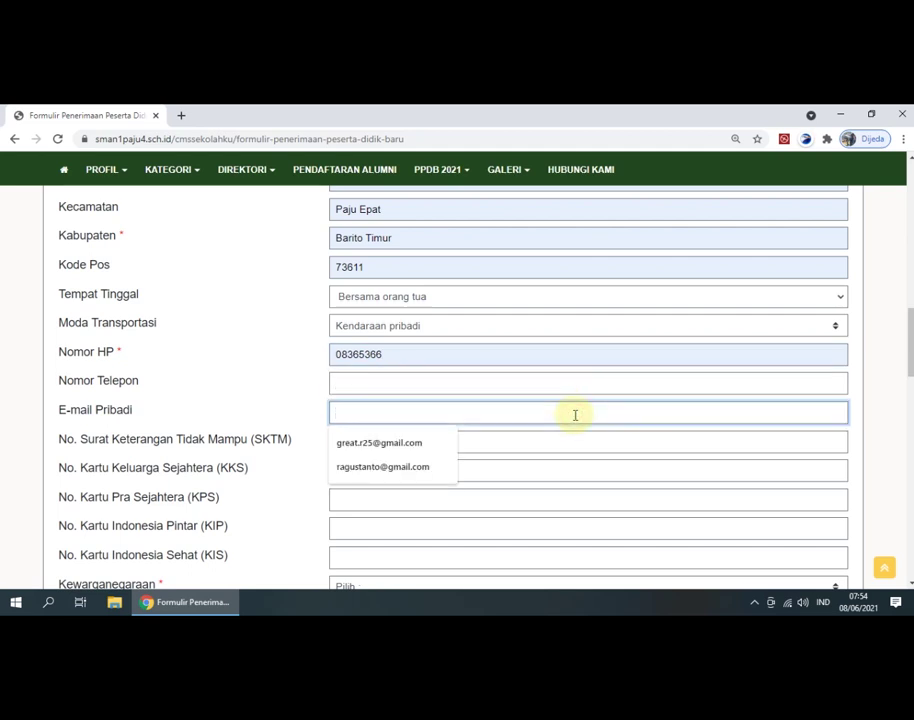
left_click(421, 445)
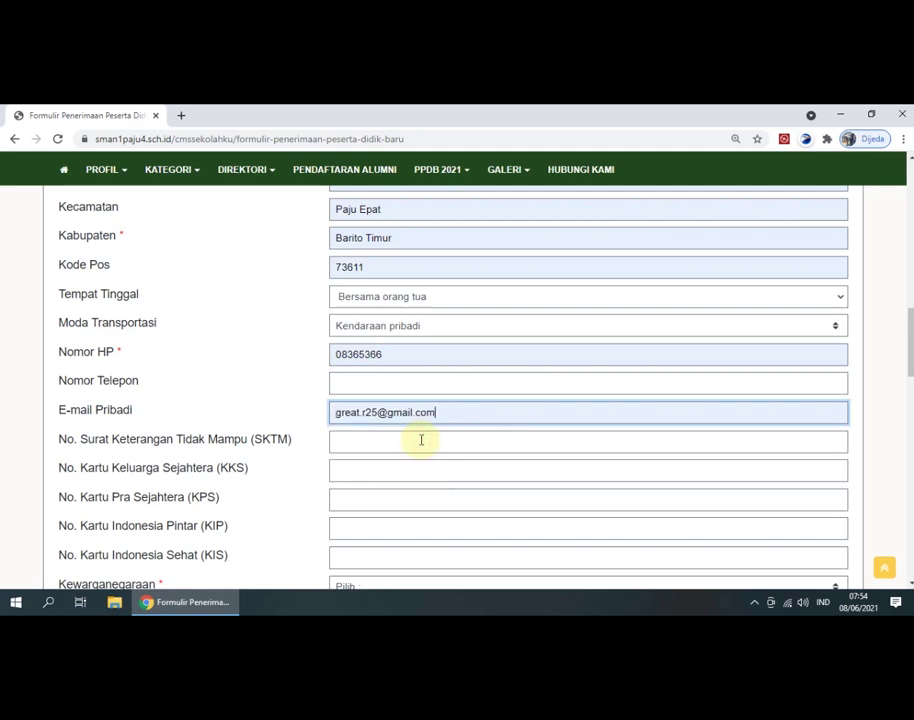
scroll(381, 400, "down", 1)
left_click(375, 375)
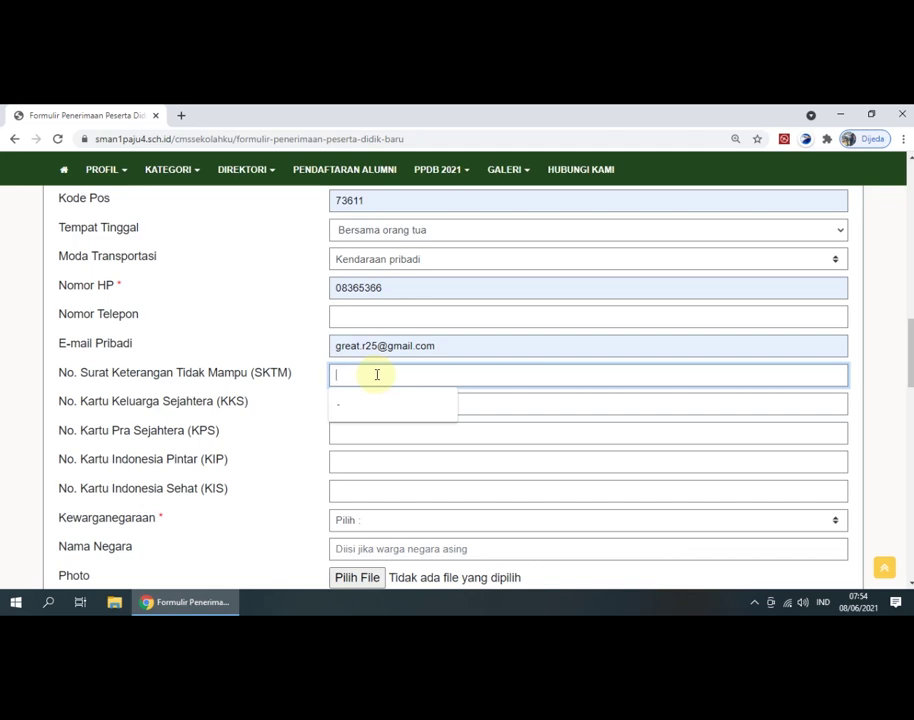
left_click(479, 400)
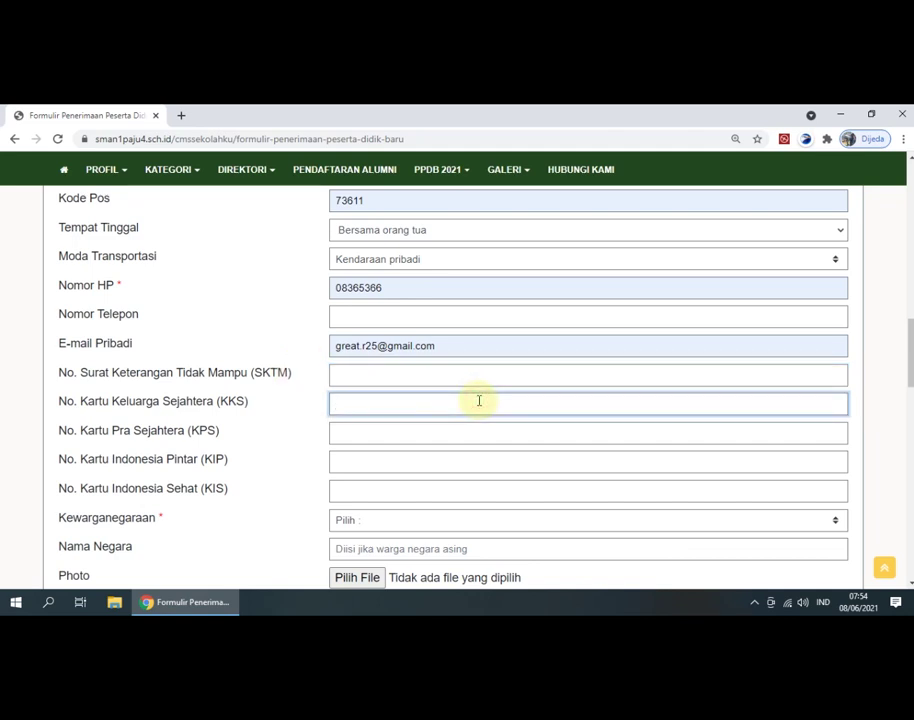
left_click(412, 433)
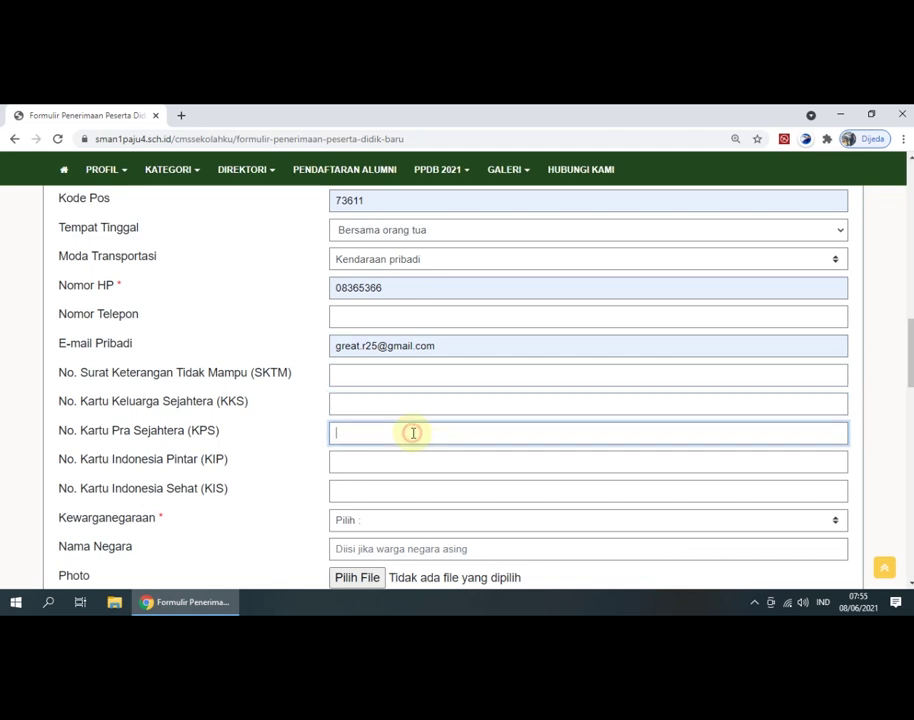
left_click(403, 458)
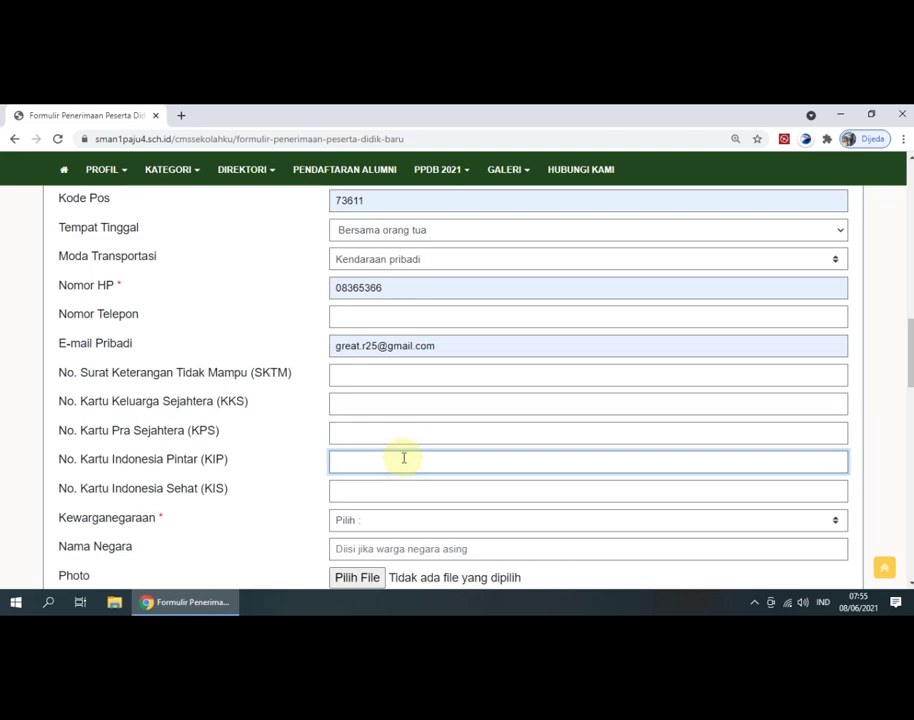
left_click(384, 491)
Step: Set Kewarganegaraan to Warga Negara Indonesia (WNI)
scroll(381, 466, "down", 2)
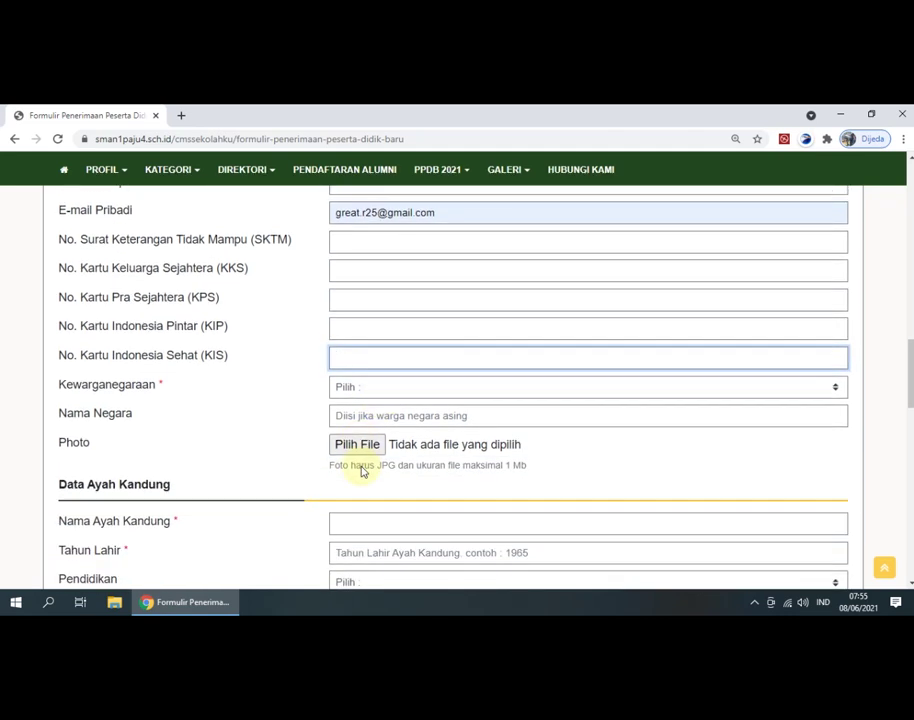
left_click(435, 392)
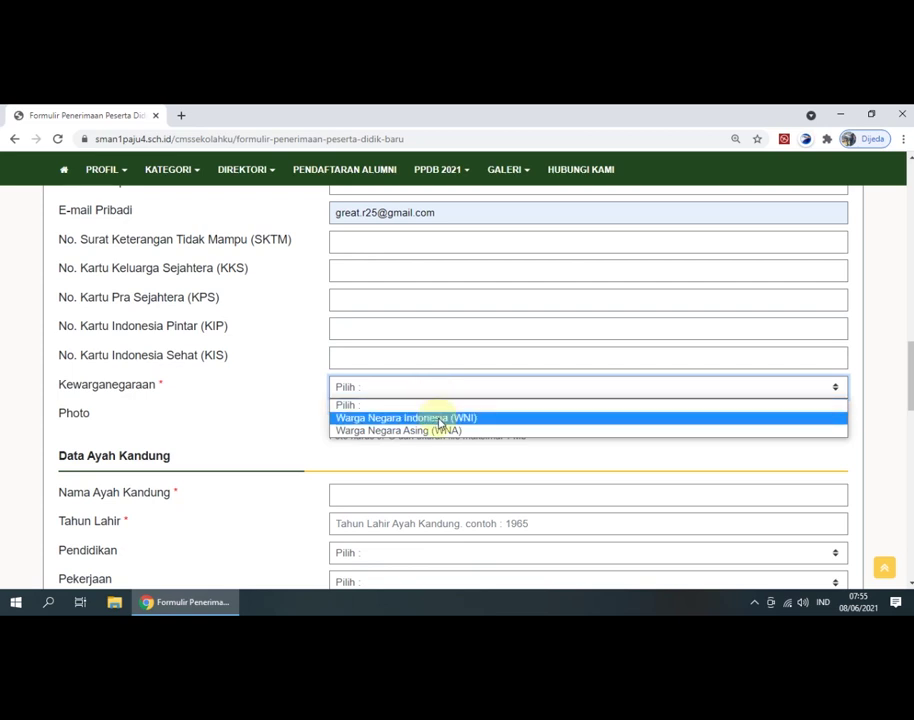
left_click(440, 419)
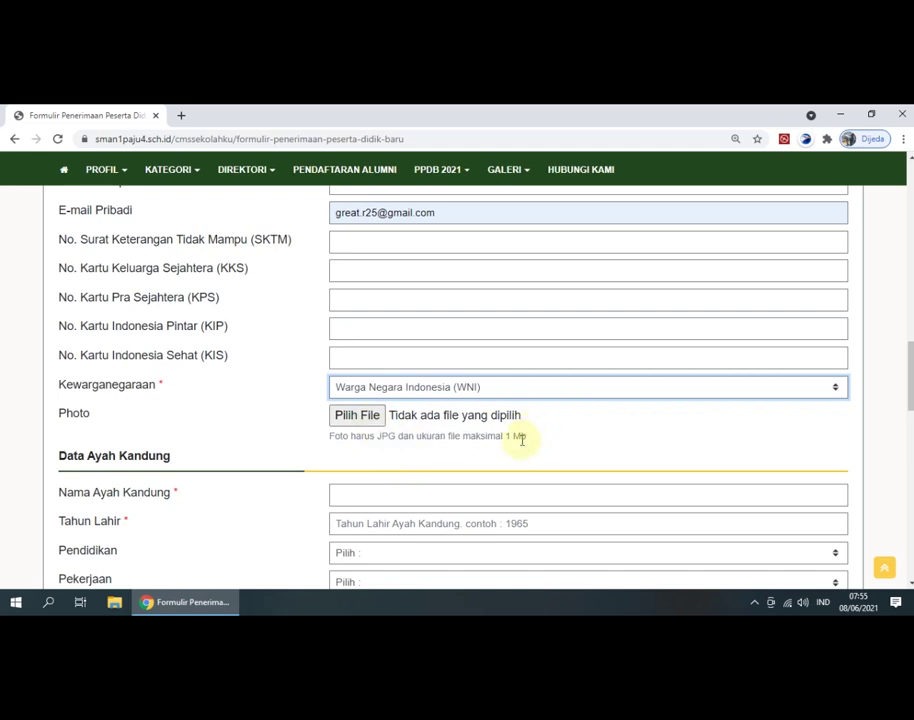
Step: Attach download.jpg from New Volume (D:) as the student's Photo
left_click(362, 418)
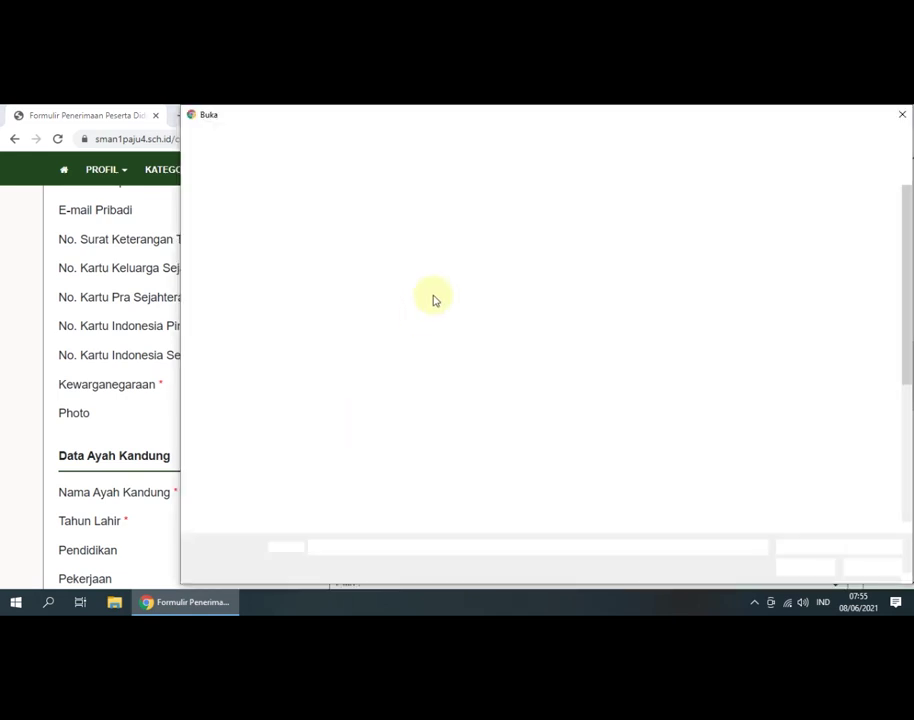
scroll(627, 349, "down", 3)
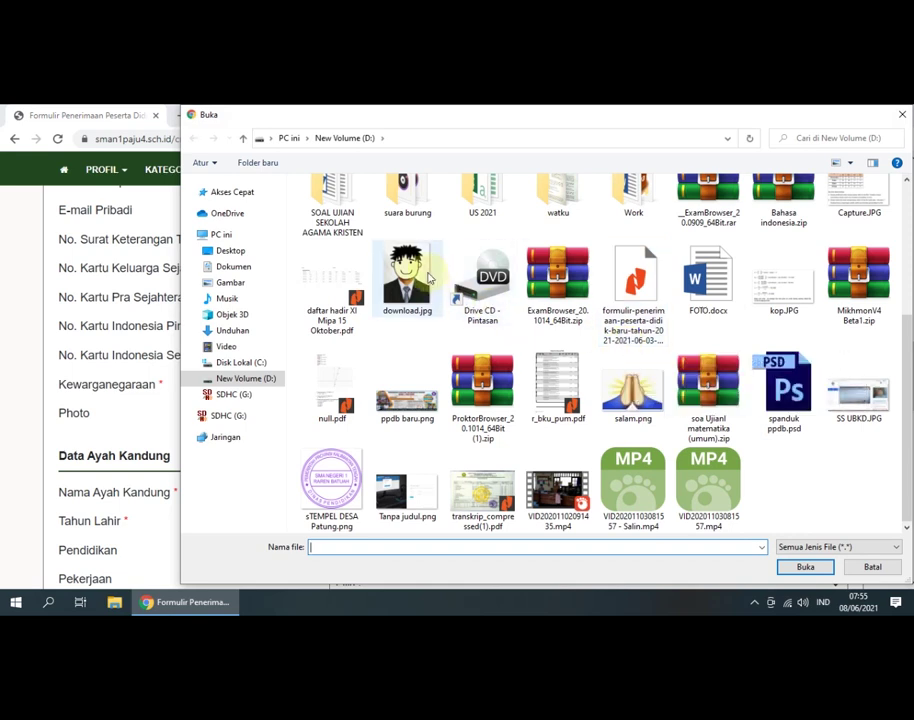
left_click(430, 278)
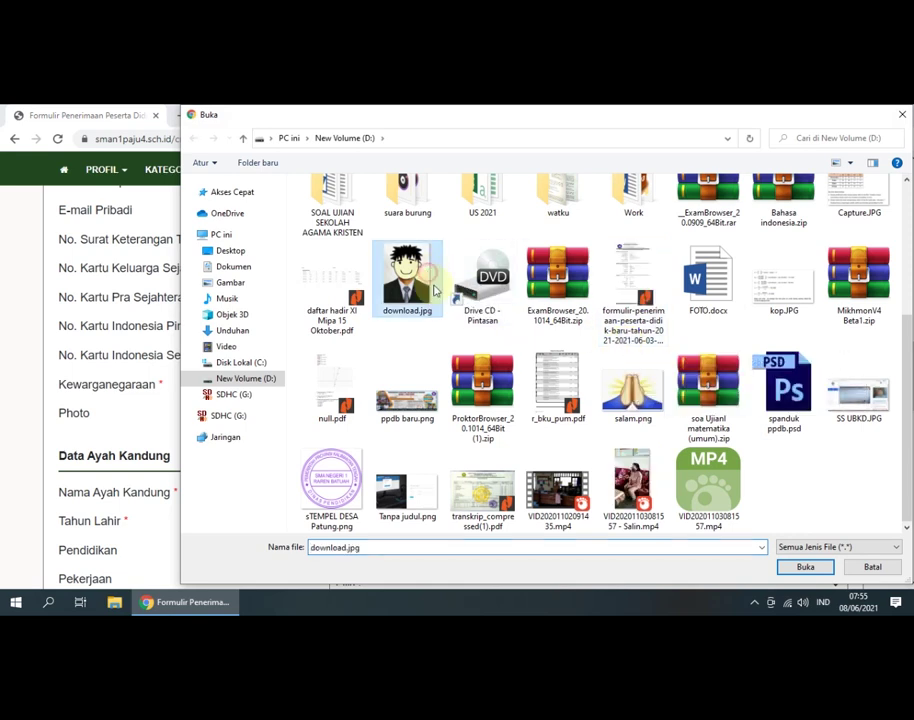
left_click(805, 567)
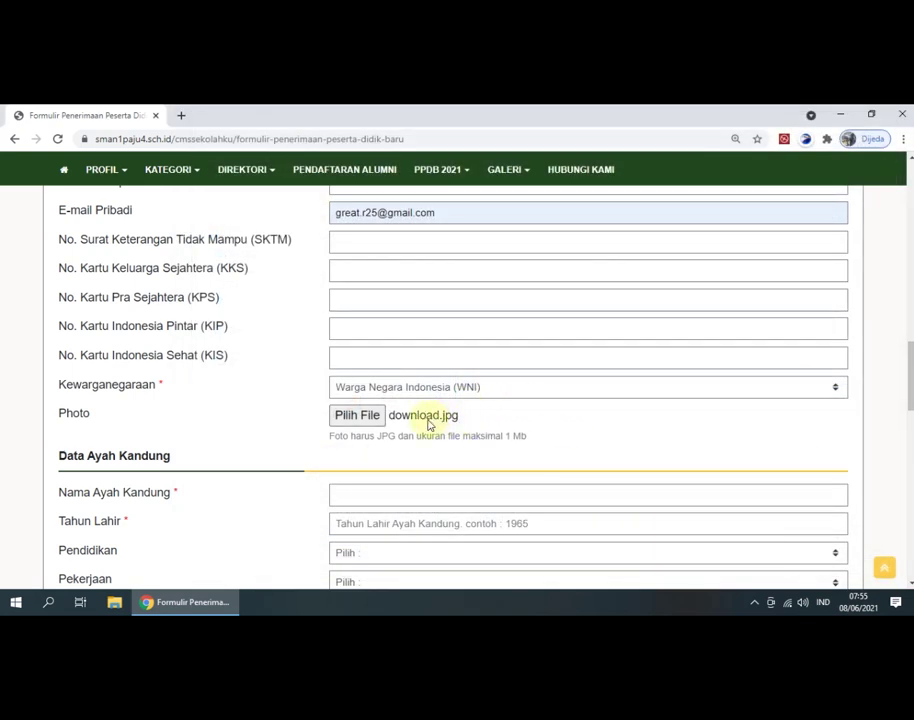
Step: Fill in the father's name and birth year under Data Ayah Kandung from the suggested entries
scroll(585, 427, "down", 3)
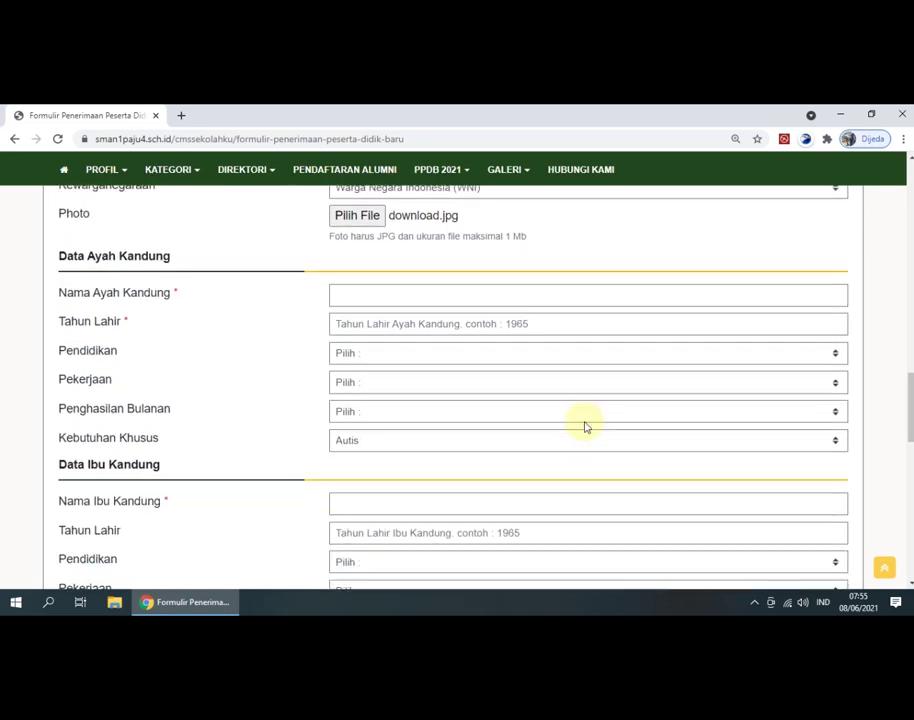
left_click(468, 295)
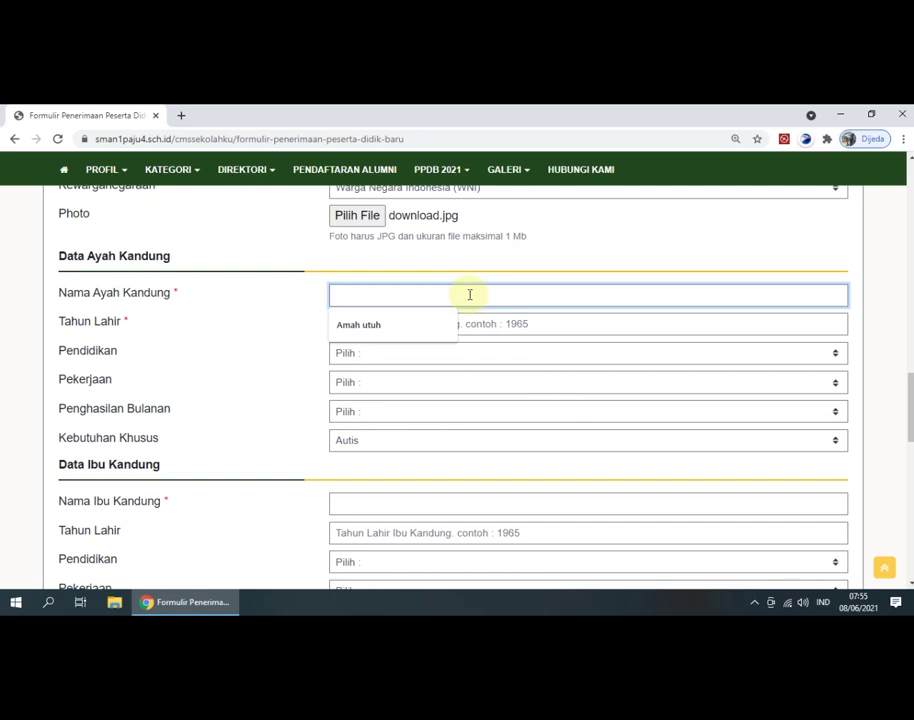
left_click(428, 330)
left_click(426, 326)
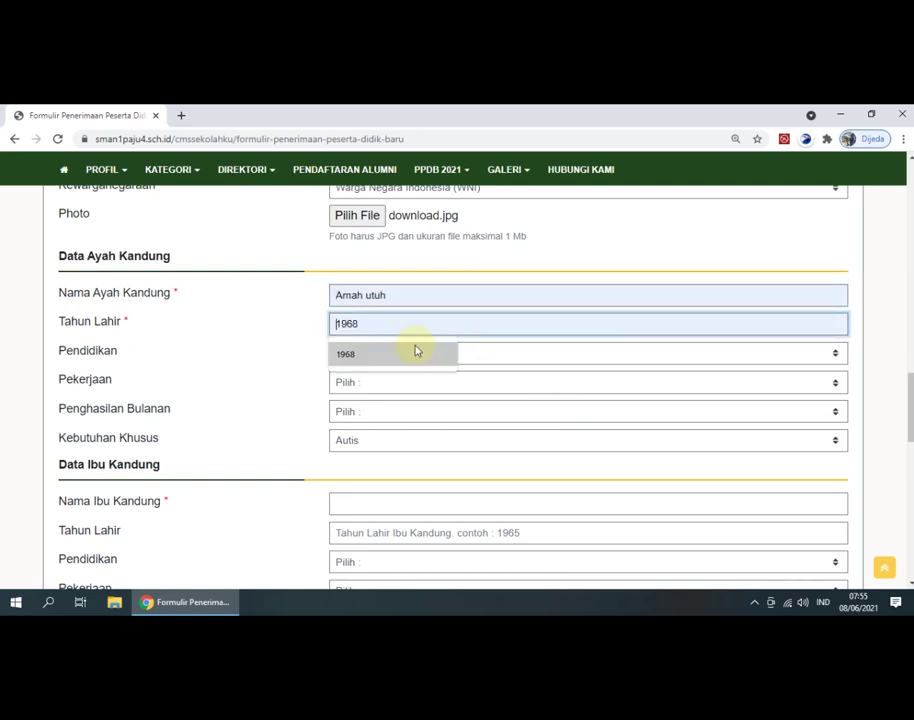
left_click(417, 352)
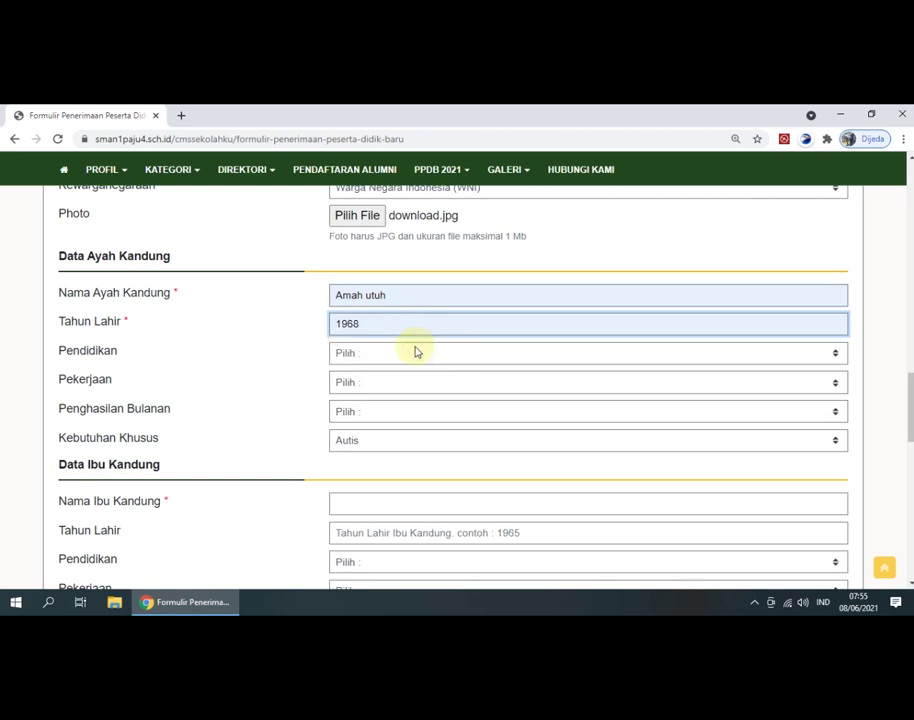
Step: Set the father's Pendidikan to SMA Sederajat and his Pekerjaan to Petani
left_click(420, 352)
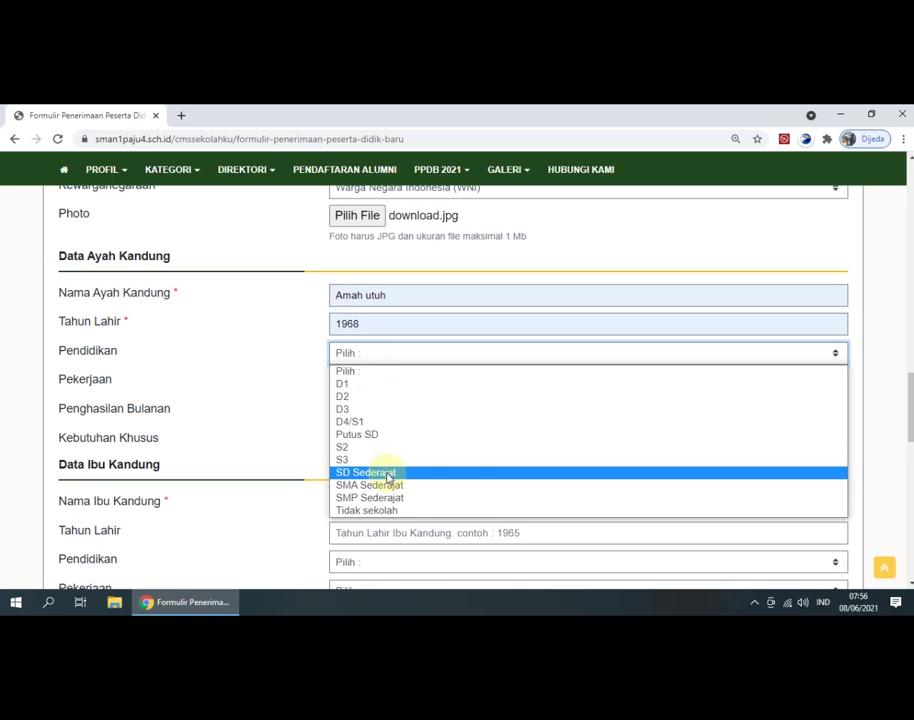
left_click(391, 485)
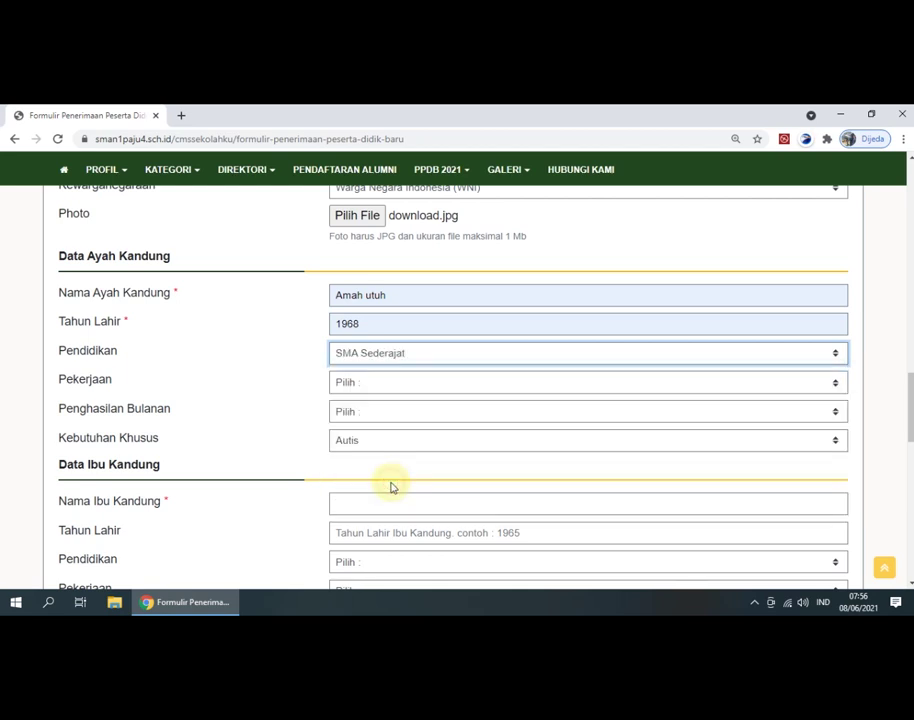
left_click(459, 381)
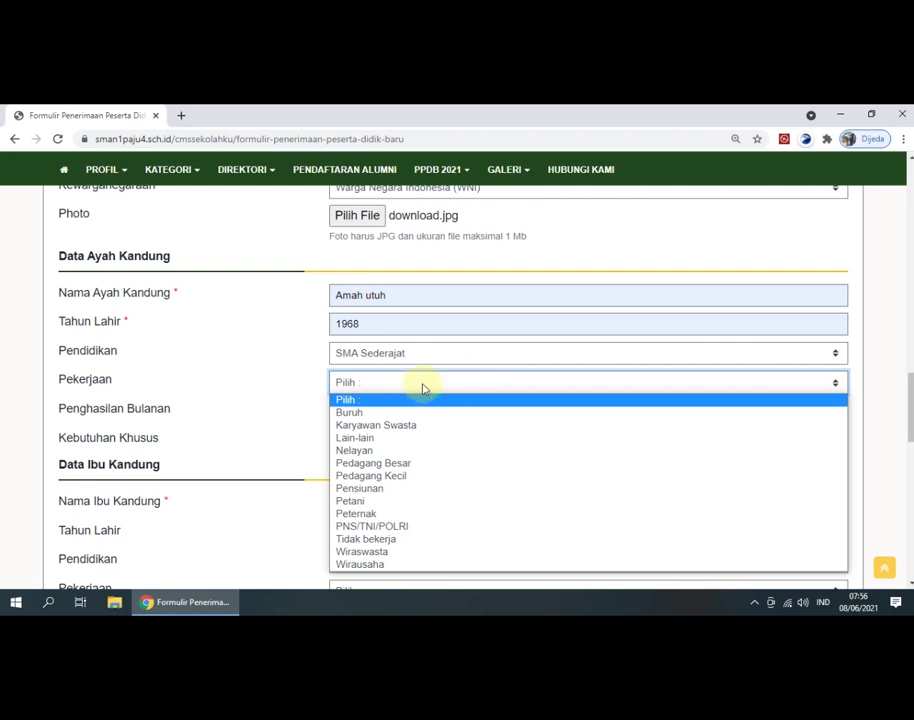
left_click(366, 505)
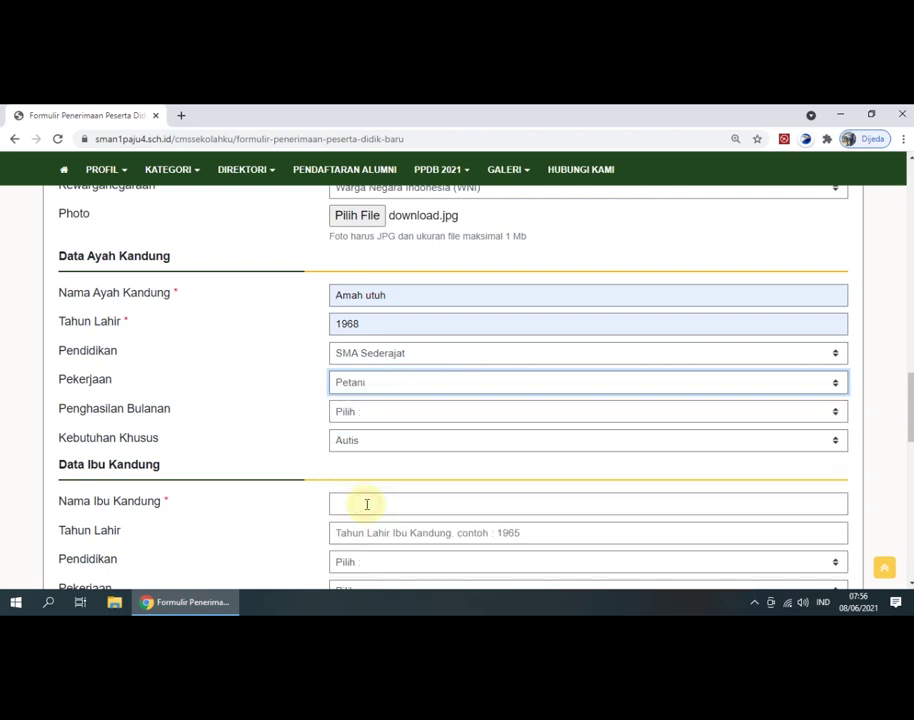
Step: Set the father's Penghasilan Bulanan to 1 Juta - 1.999.999 and his Kebutuhan Khusus to Tidak
left_click(396, 412)
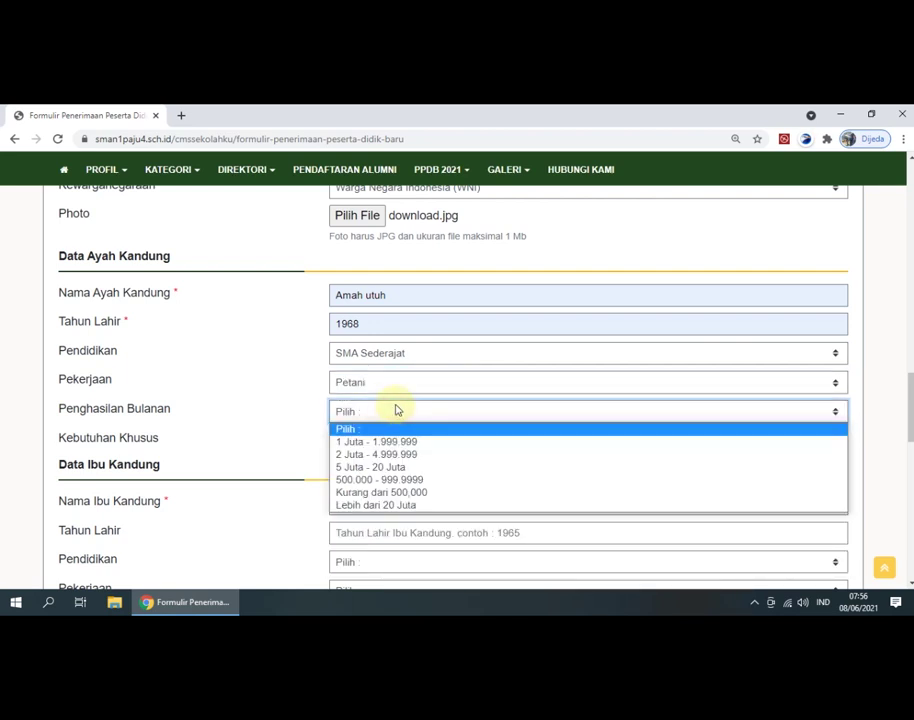
left_click(407, 441)
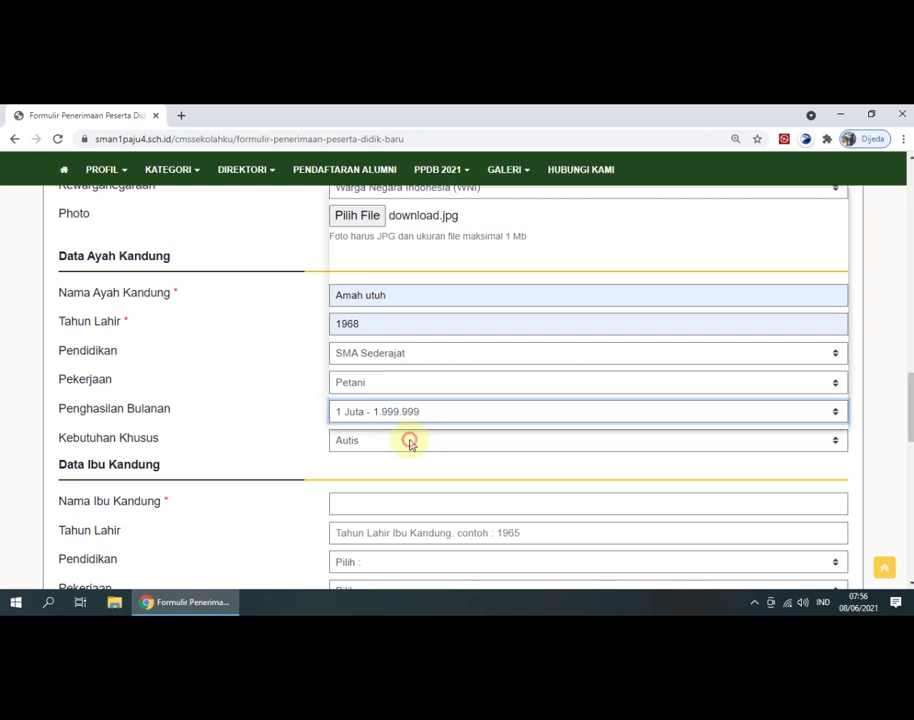
left_click(408, 440)
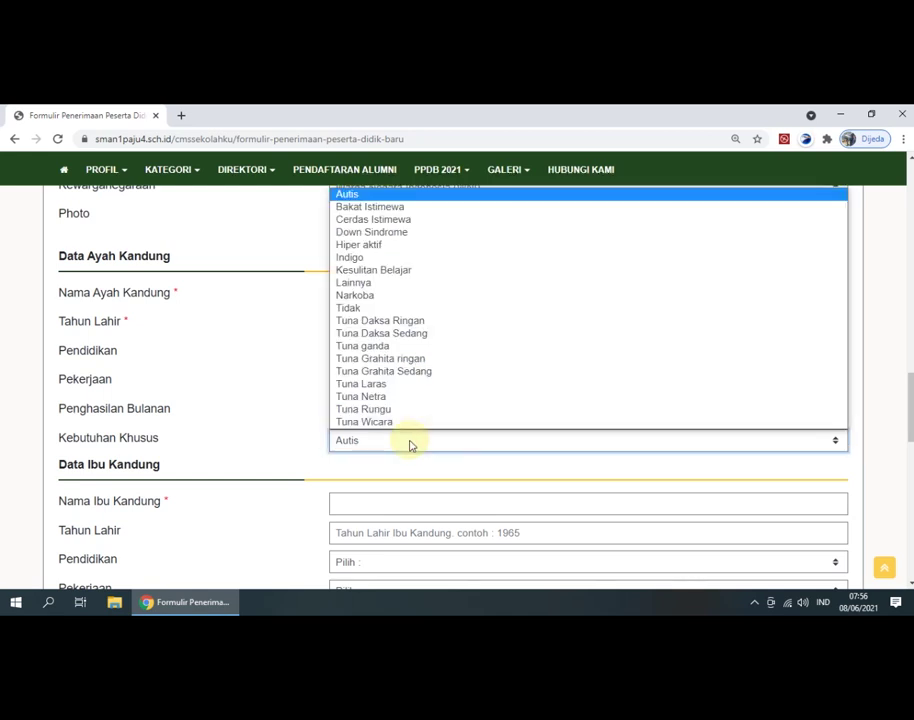
left_click(377, 307)
Step: Fill in the mother's name and birth year under Data Ibu Kandung from the suggested entries
scroll(508, 445, "down", 1)
left_click(509, 445)
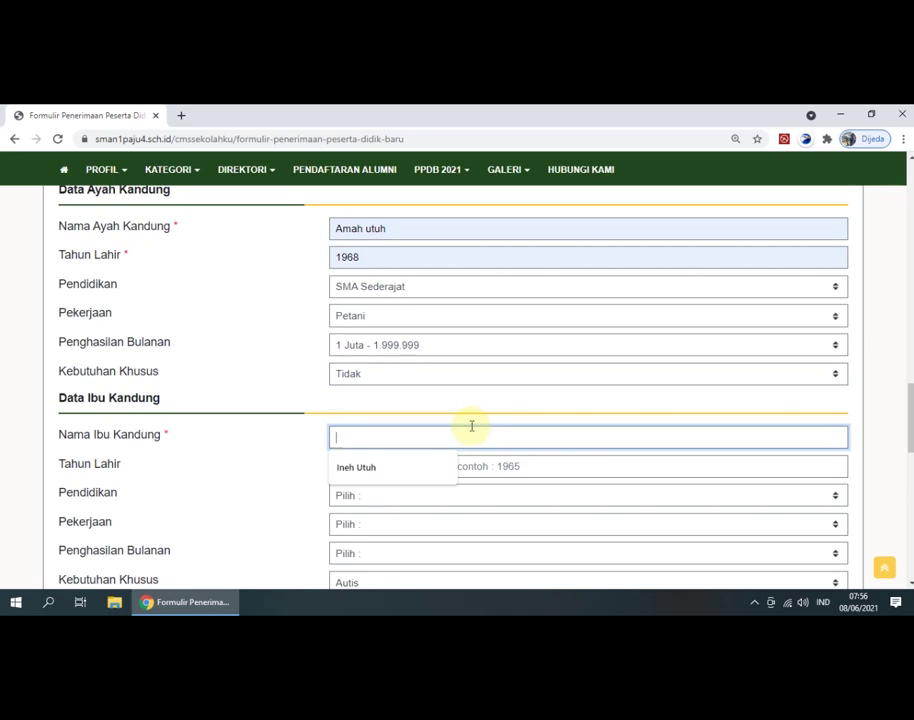
left_click(433, 466)
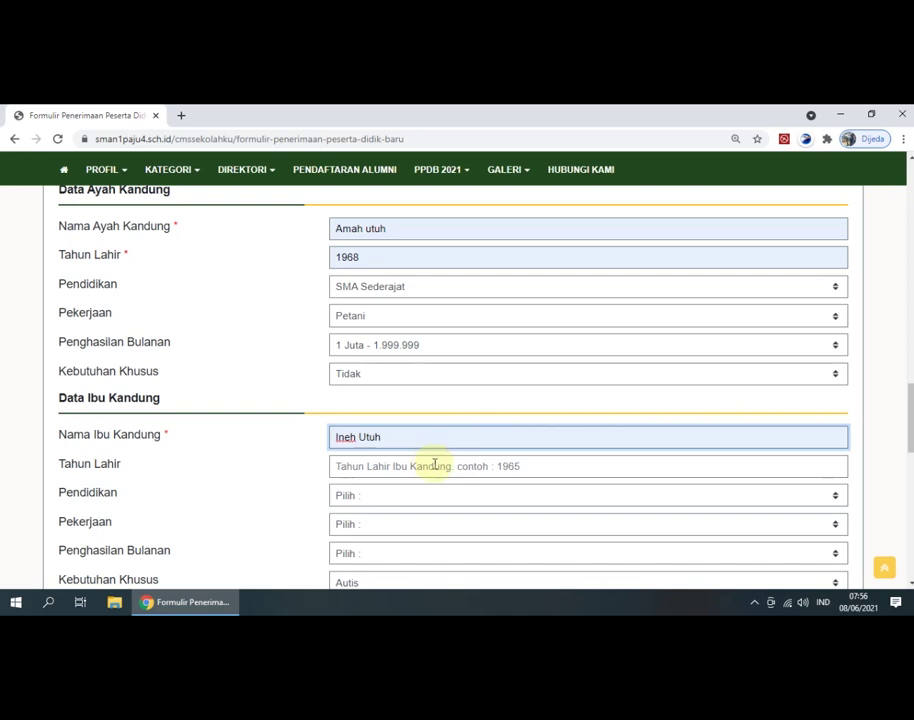
left_click(430, 468)
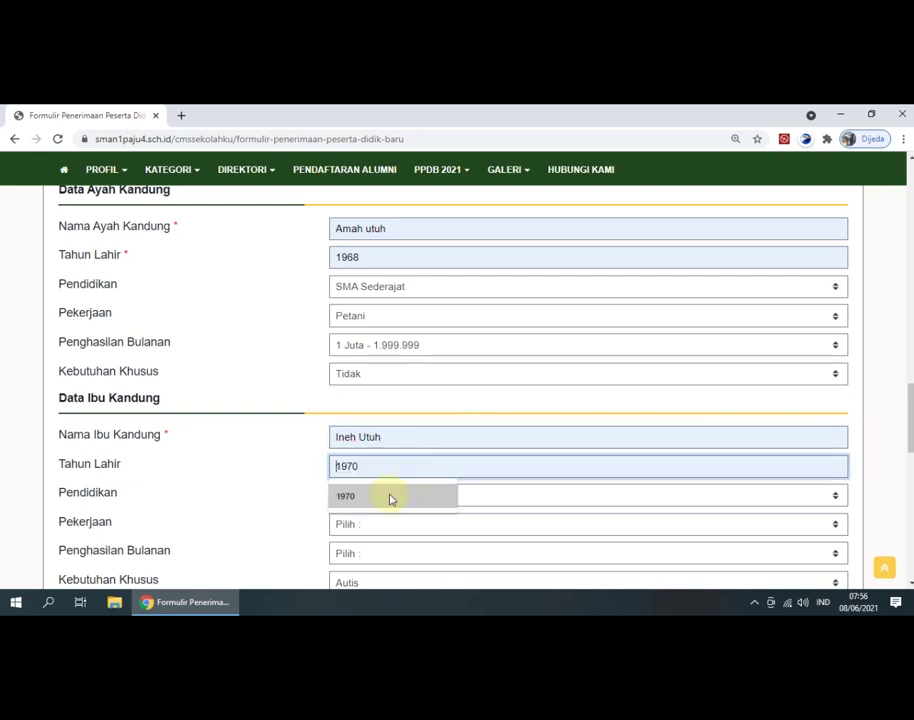
left_click(391, 497)
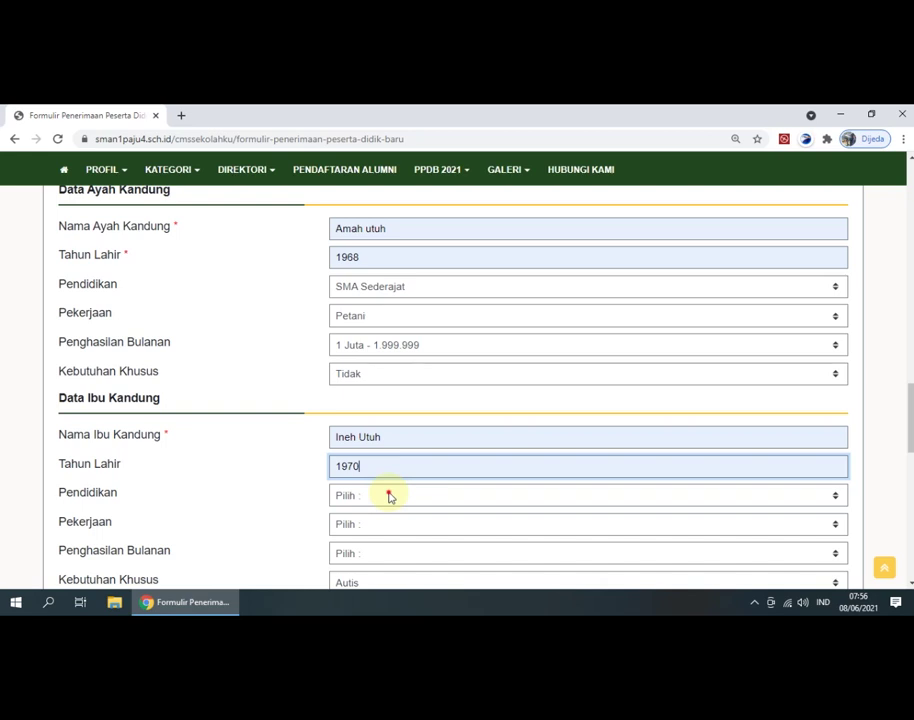
Step: Set the mother's Pendidikan to SMA Sederajat and her Pekerjaan to Pedagang Kecil
left_click(390, 497)
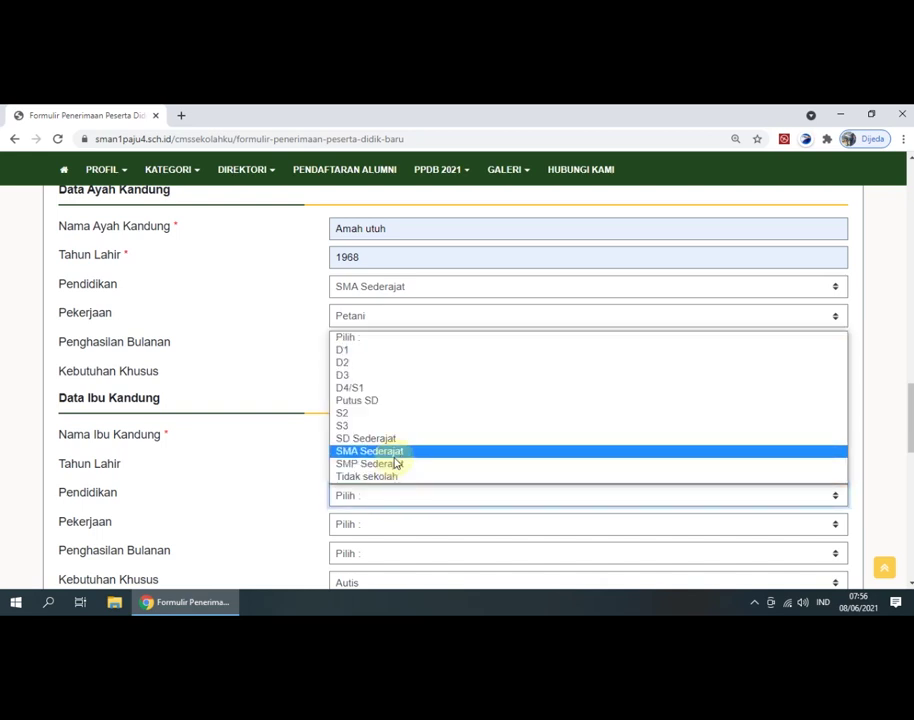
left_click(395, 457)
scroll(394, 460, "down", 1)
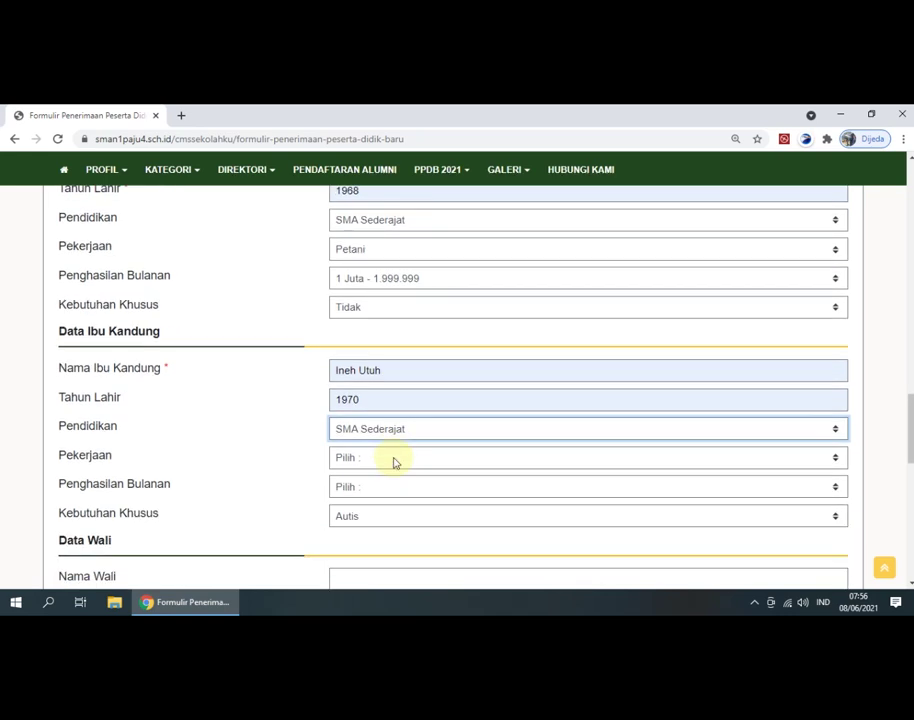
left_click(395, 462)
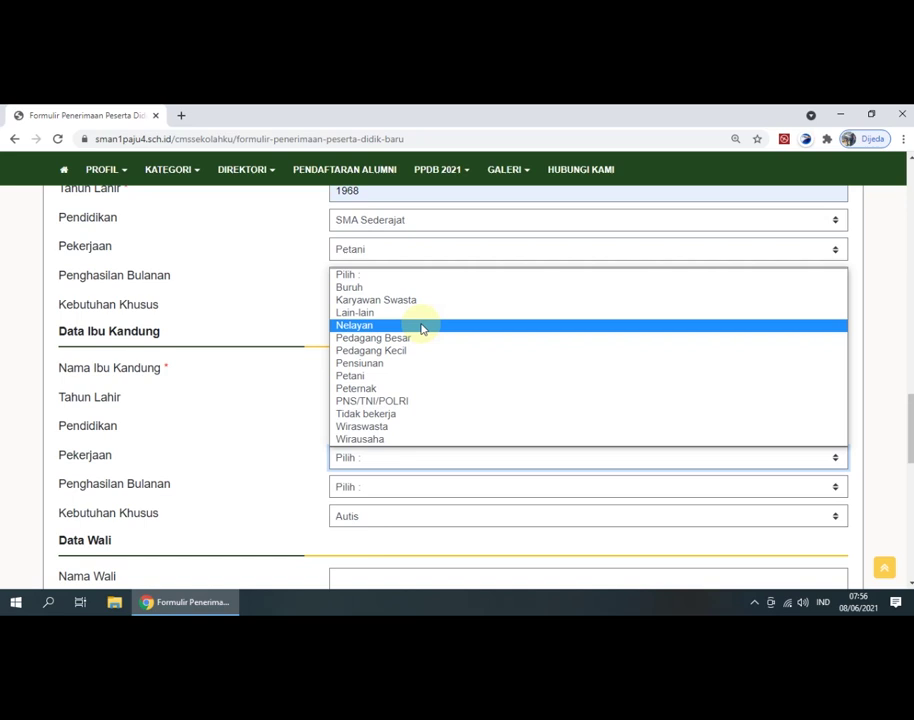
left_click(403, 354)
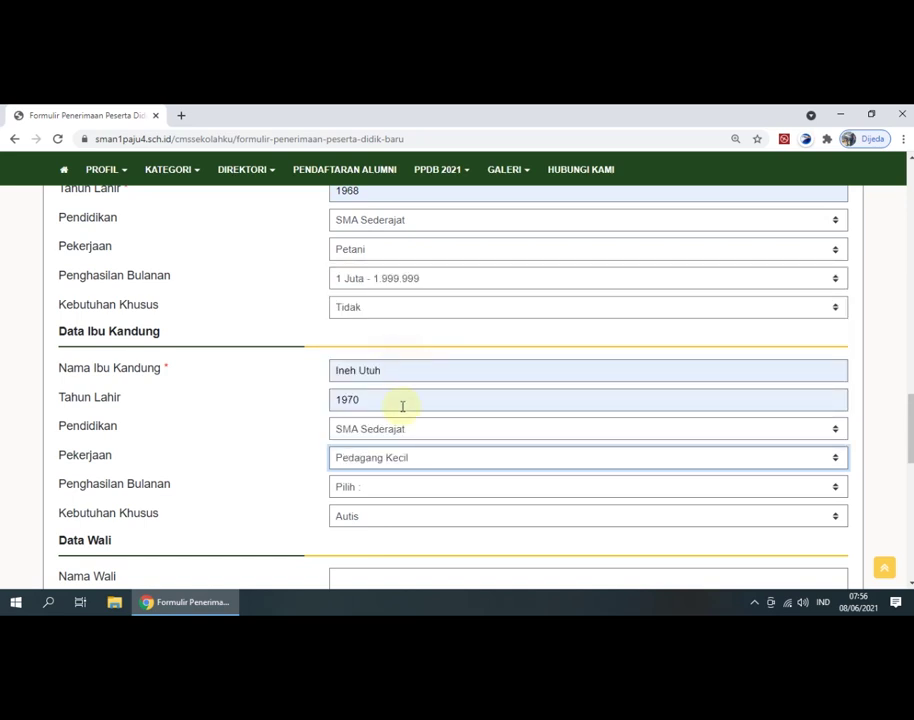
Step: Set the mother's Penghasilan Bulanan to 1 Juta - 1.999.999 and her Kebutuhan Khusus to Tidak
left_click(391, 494)
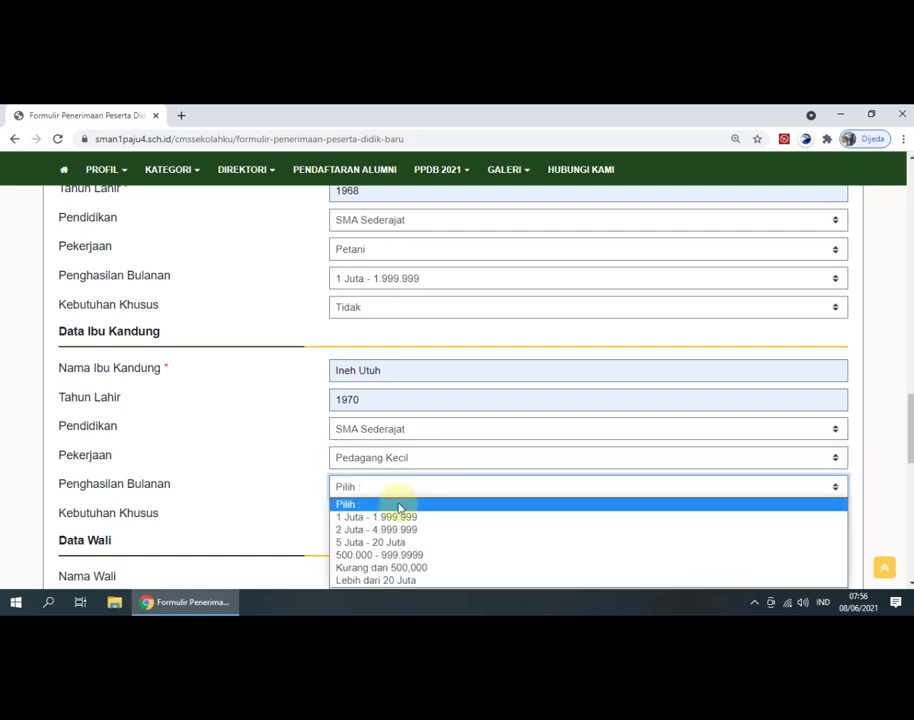
left_click(400, 517)
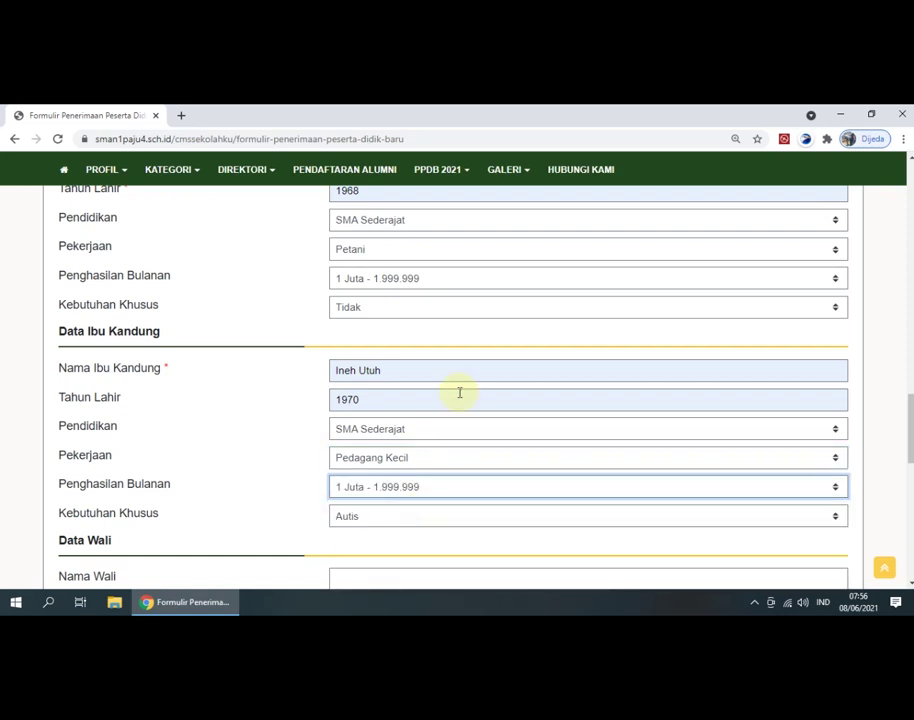
scroll(459, 393, "down", 1)
left_click(445, 459)
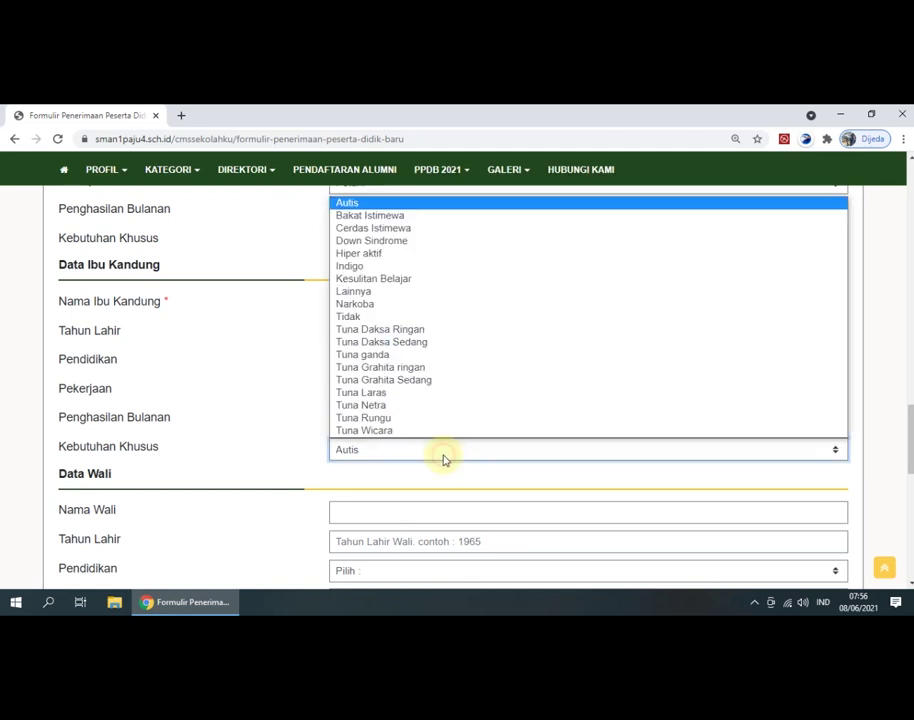
left_click(372, 317)
Step: Leave Data Wali blank and enter a height of 170 cm and a weight of 50 kg under Data Periodik
scroll(374, 322, "down", 3)
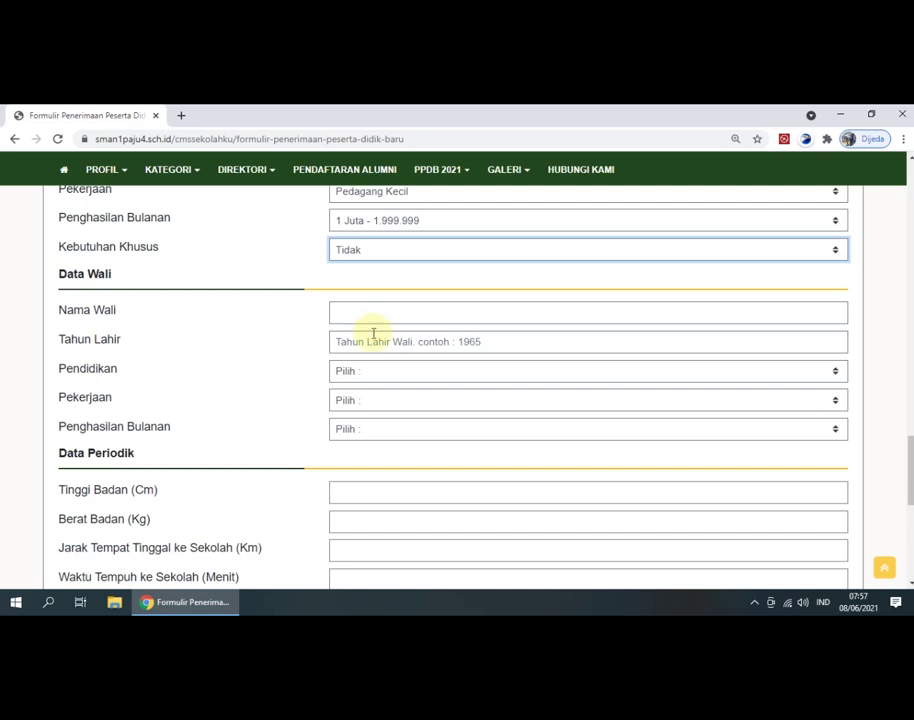
scroll(378, 320, "down", 3)
left_click(386, 294)
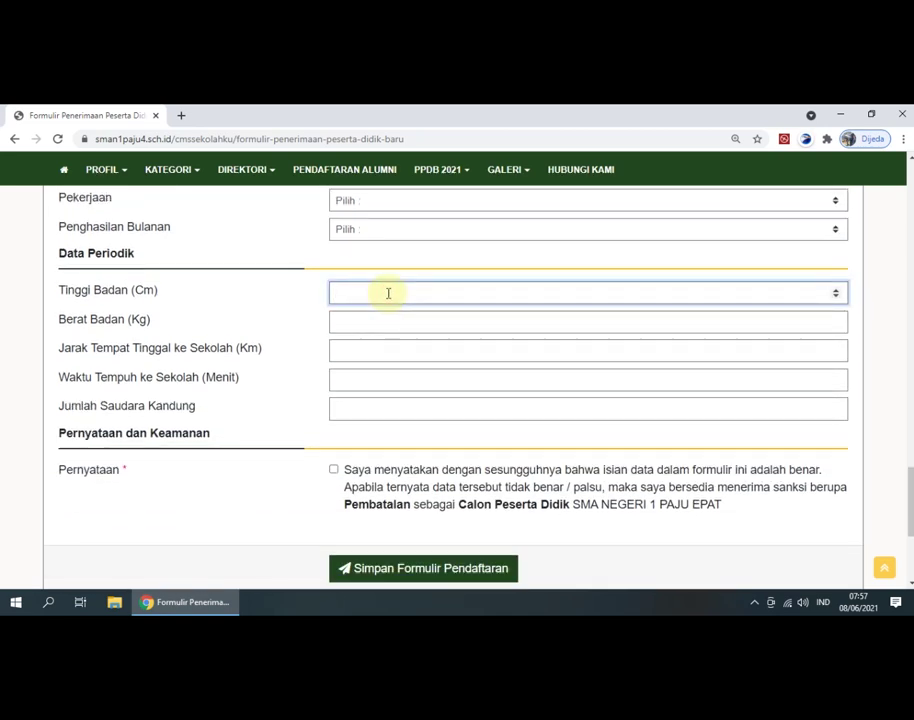
type("170")
key("Tab")
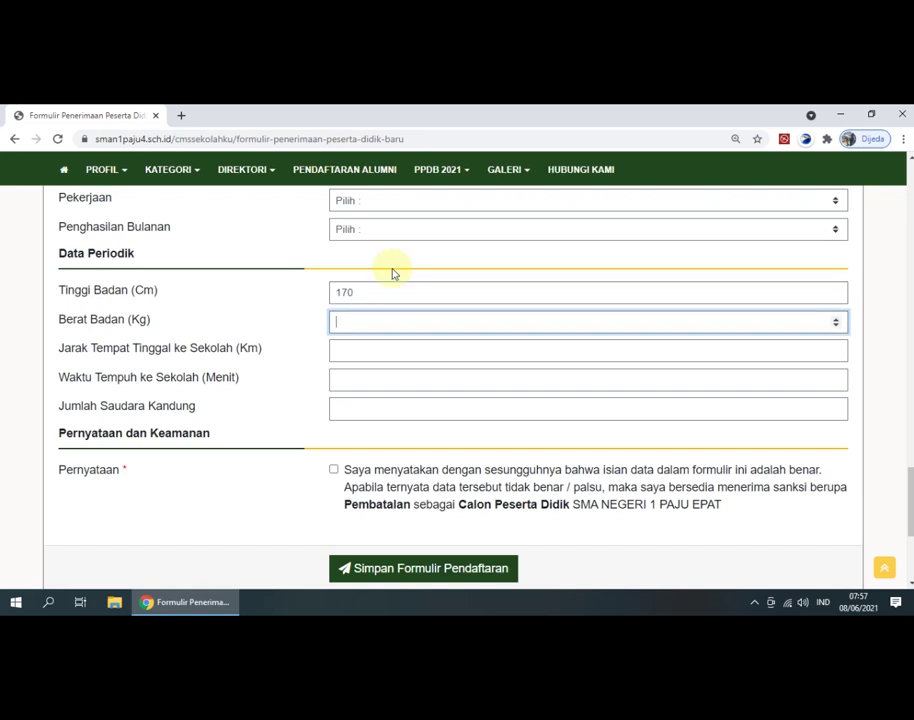
type("50")
key("Tab")
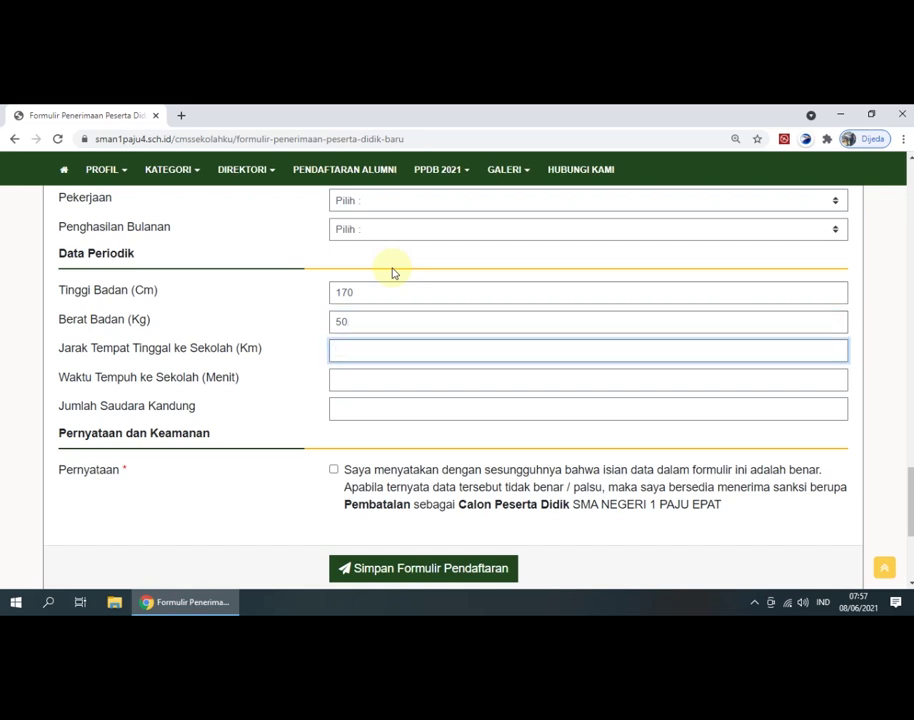
Step: Enter 2 km as the distance to school, 15 minutes as the travel time and 3 as Jumlah Saudara Kandung
type("2")
key("Tab")
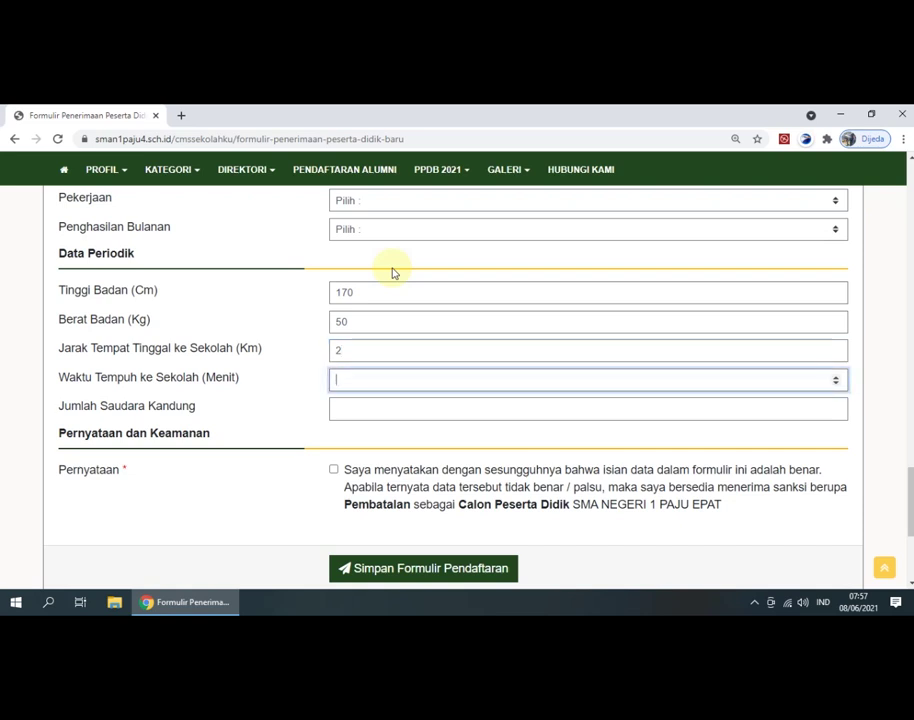
type("15")
key("Tab")
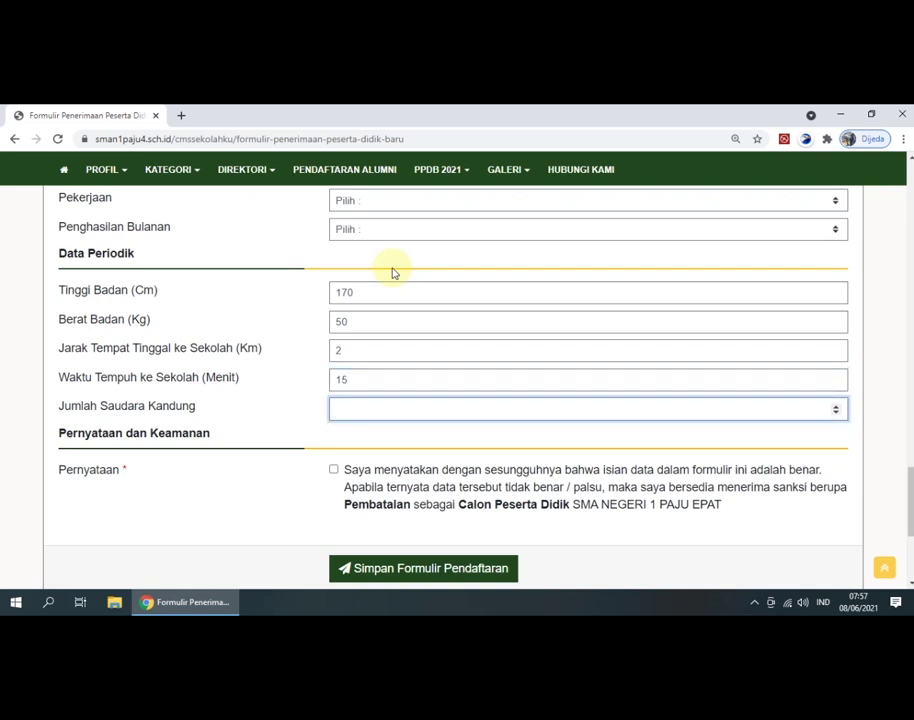
type("3")
Step: Accept the Pernyataan declaration that the data in the form is true
scroll(299, 416, "down", 2)
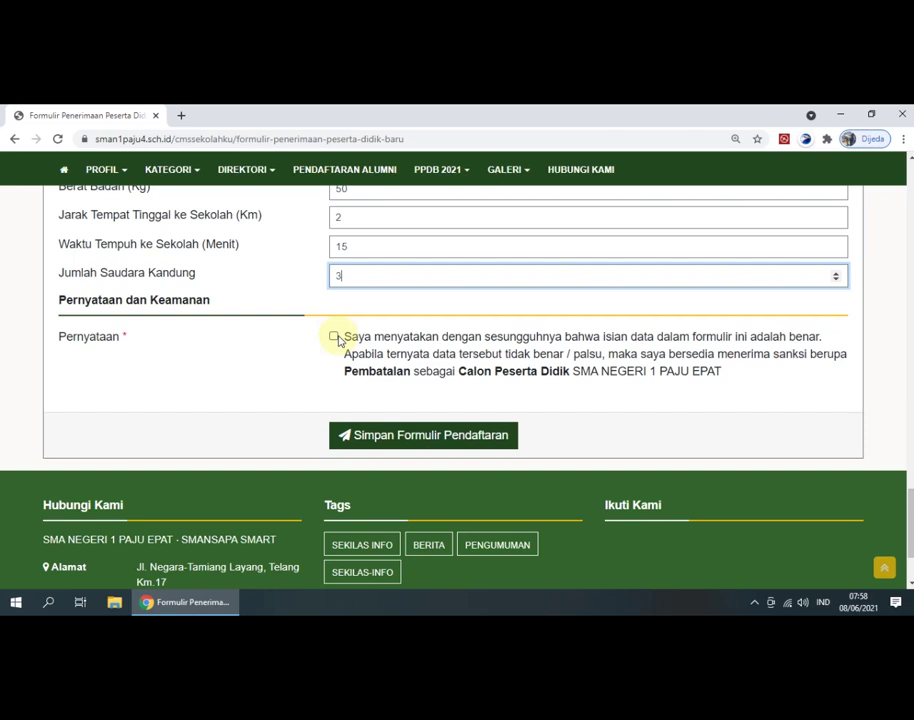
left_click(335, 338)
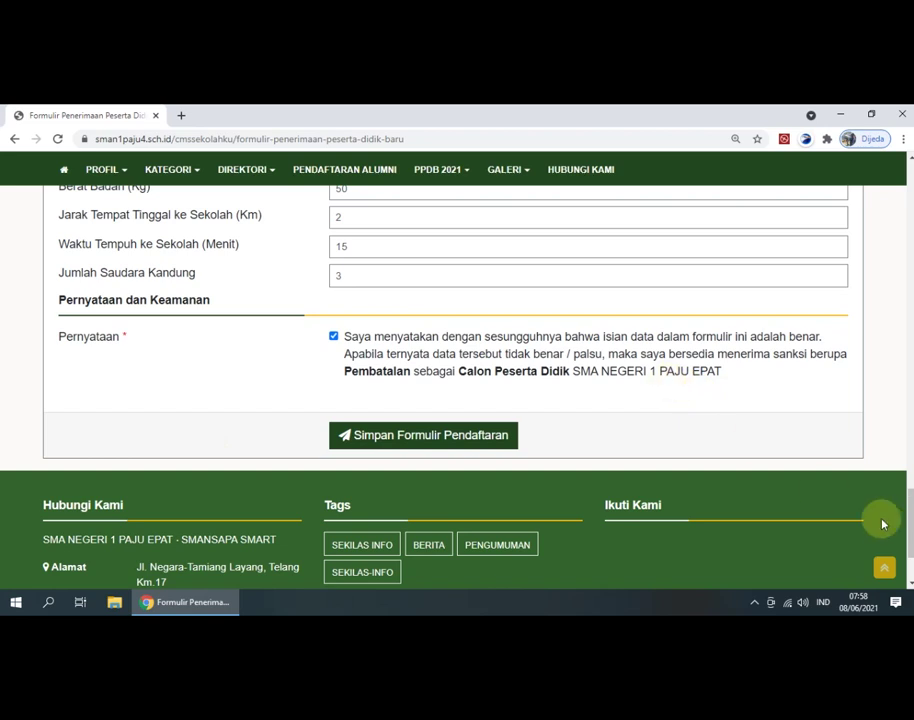
Step: Review the completed admission form from Registrasi Peserta Didik through Pernyataan and submit it with Simpan Formulir Pendaftaran
scroll(740, 380, "up", 8)
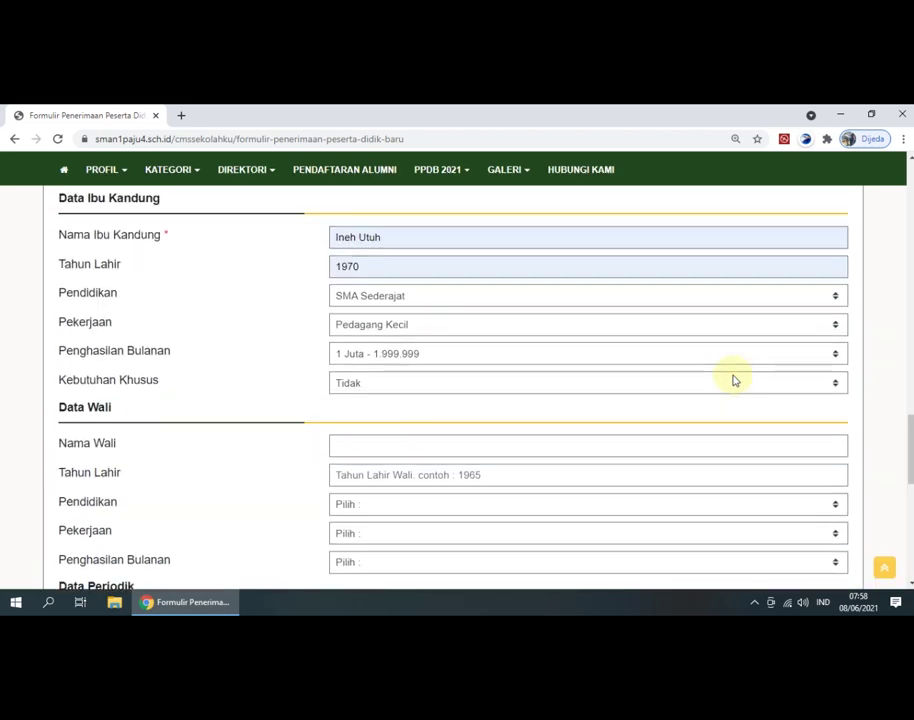
scroll(733, 379, "up", 6)
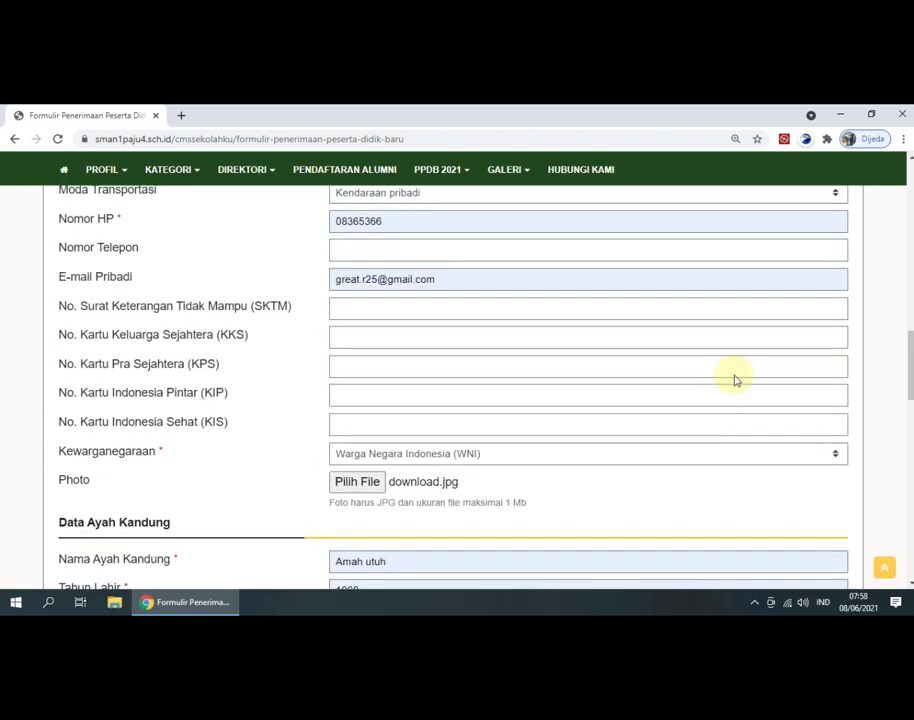
scroll(733, 380, "up", 8)
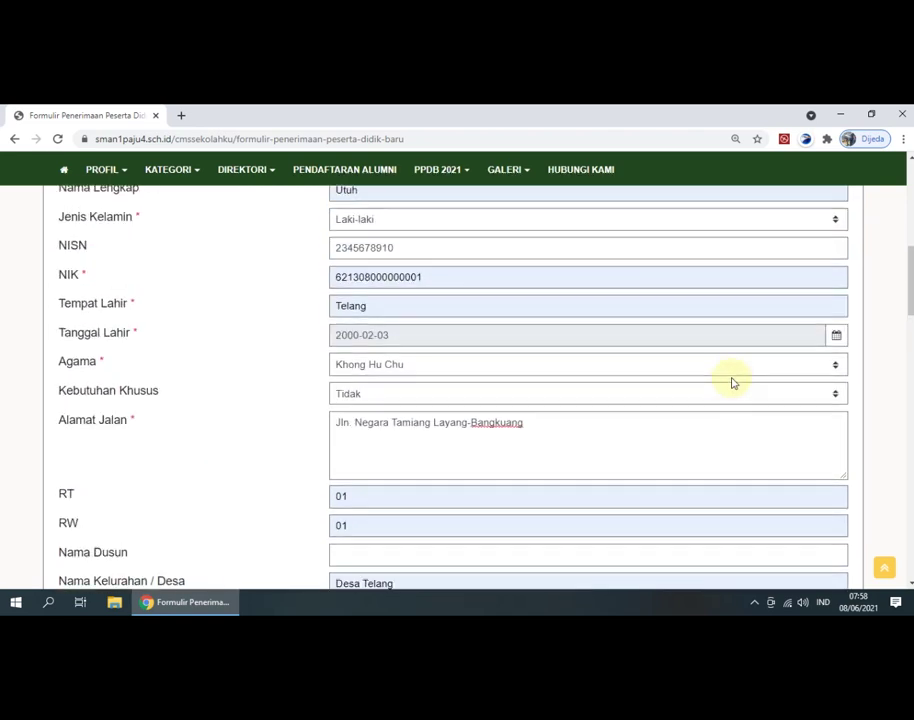
scroll(731, 383, "up", 5)
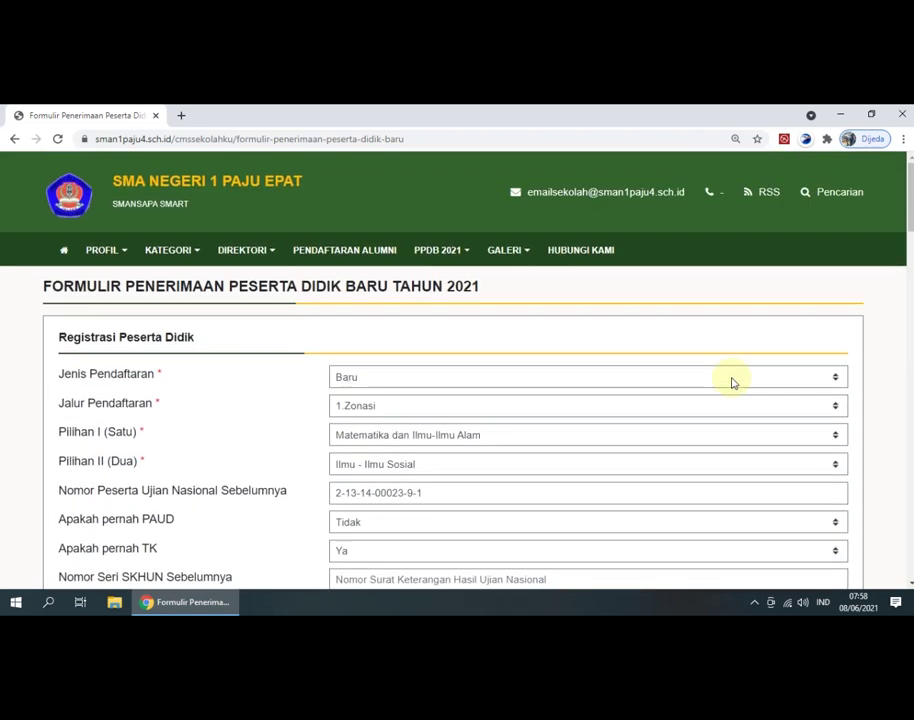
scroll(731, 383, "down", 7)
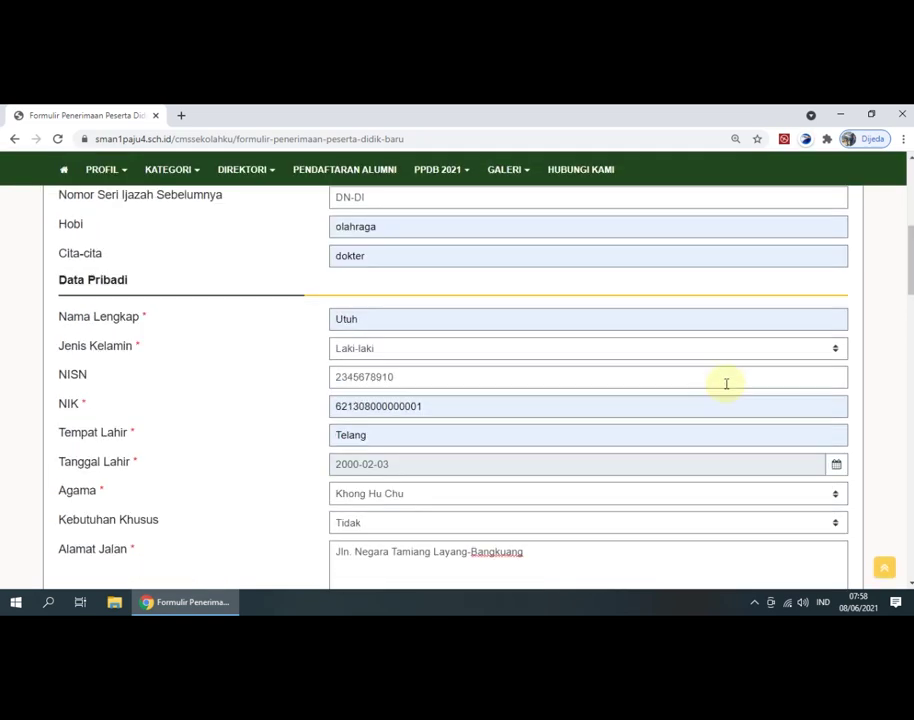
scroll(726, 383, "down", 15)
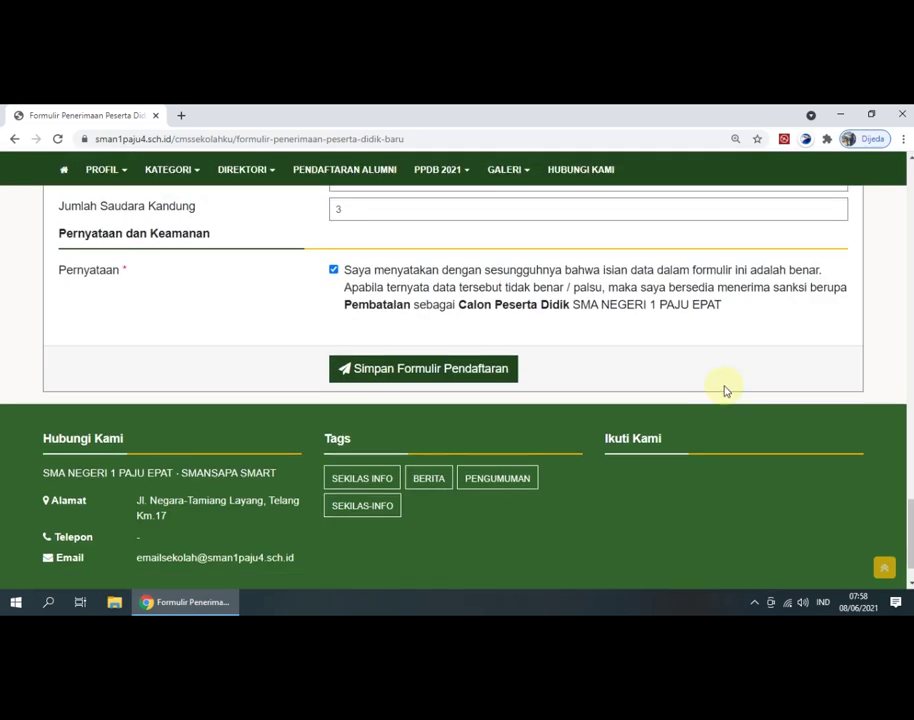
left_click(414, 309)
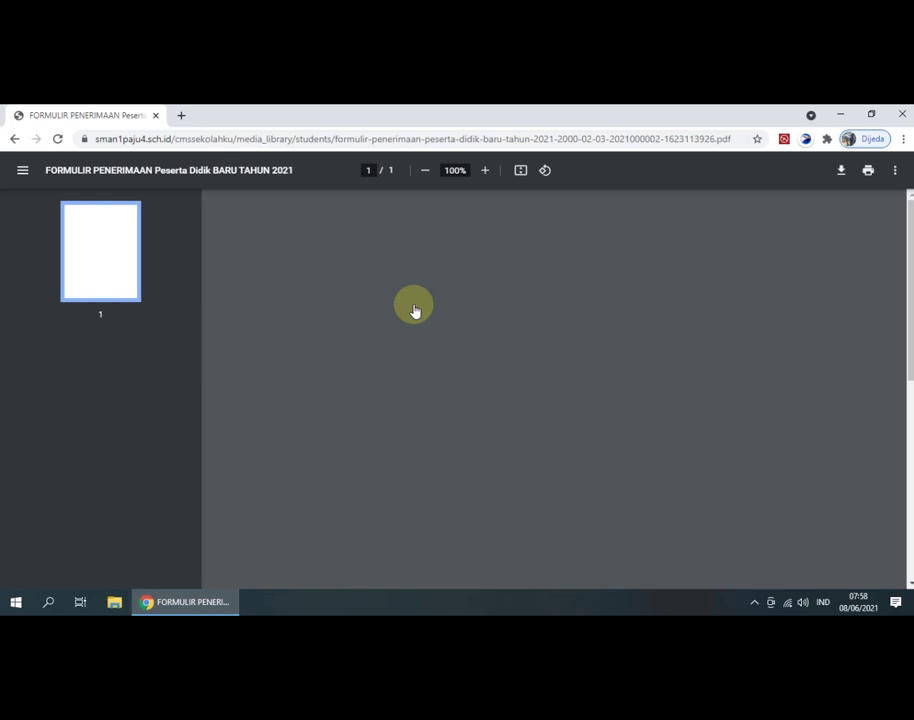
Step: Check the generated registration PDF and download it to New Volume (D:) under the suggested file name
scroll(588, 316, "down", 5)
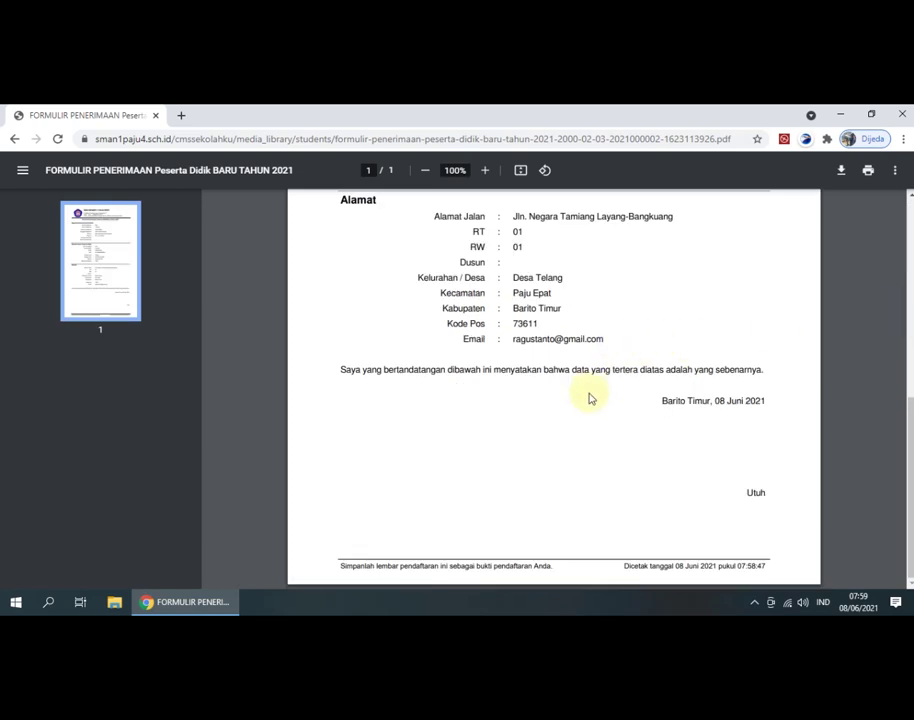
scroll(588, 398, "up", 10)
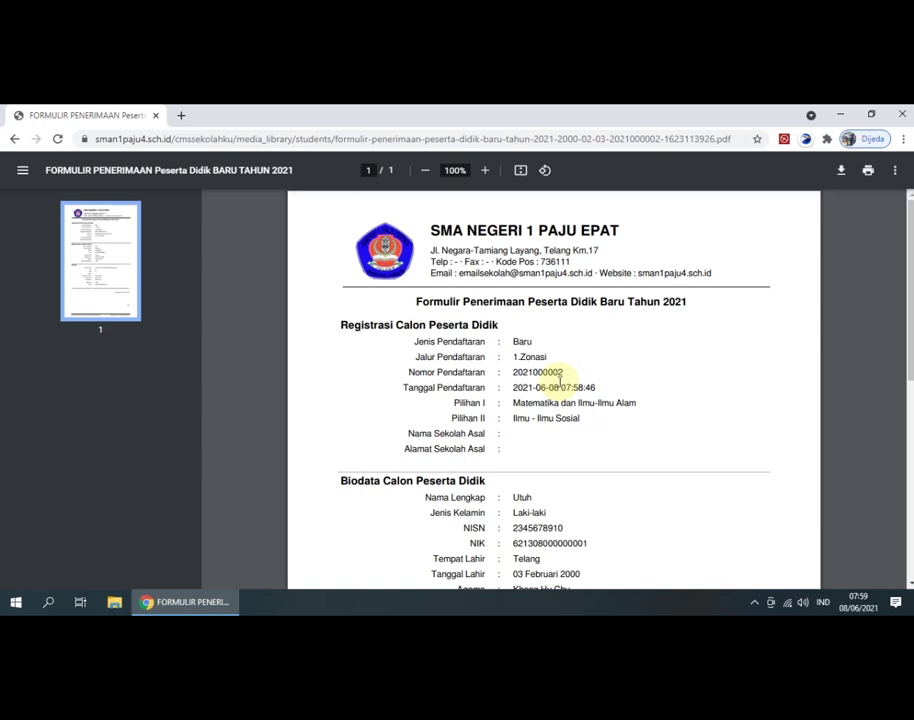
scroll(560, 380, "down", 1)
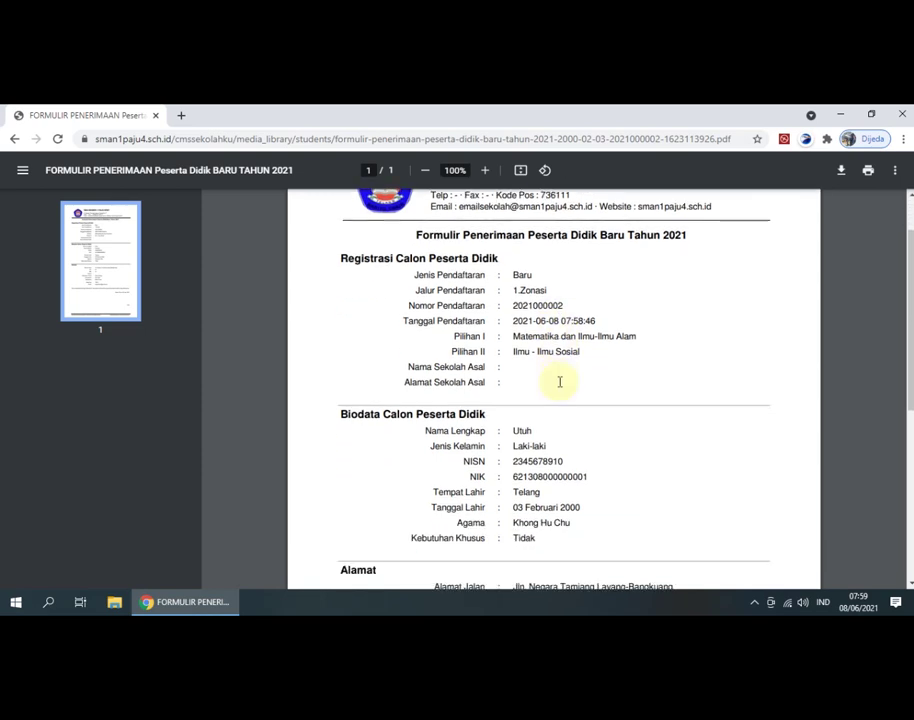
scroll(560, 381, "down", 2)
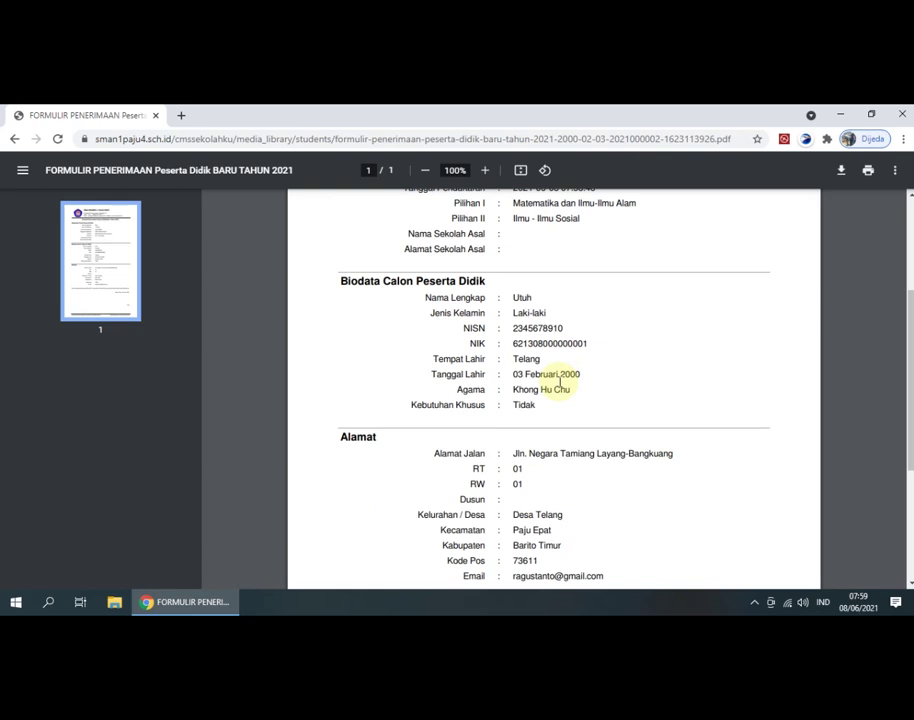
left_click(843, 172)
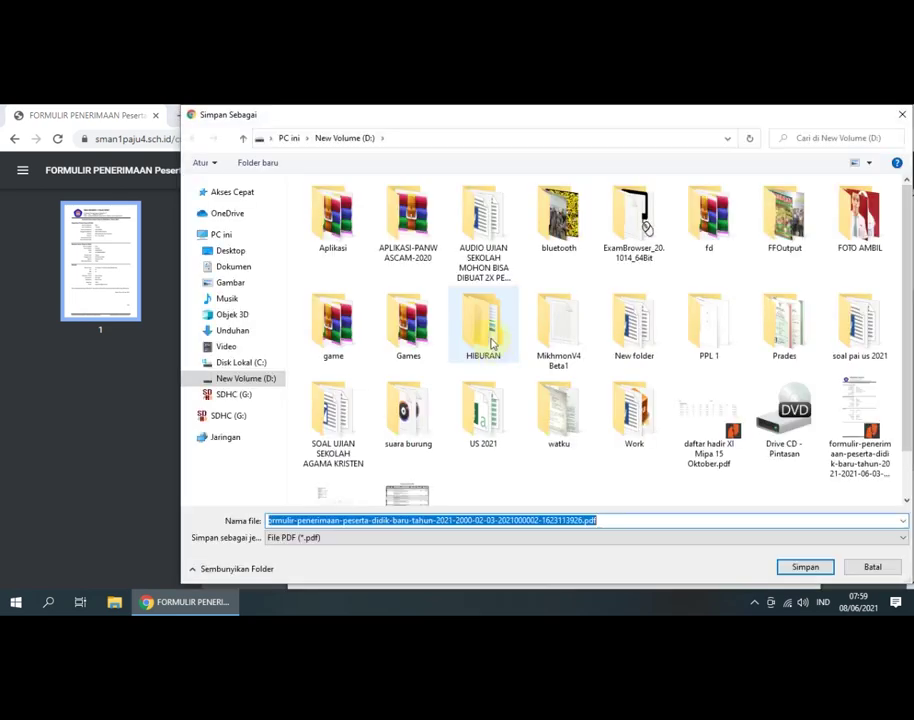
left_click(806, 568)
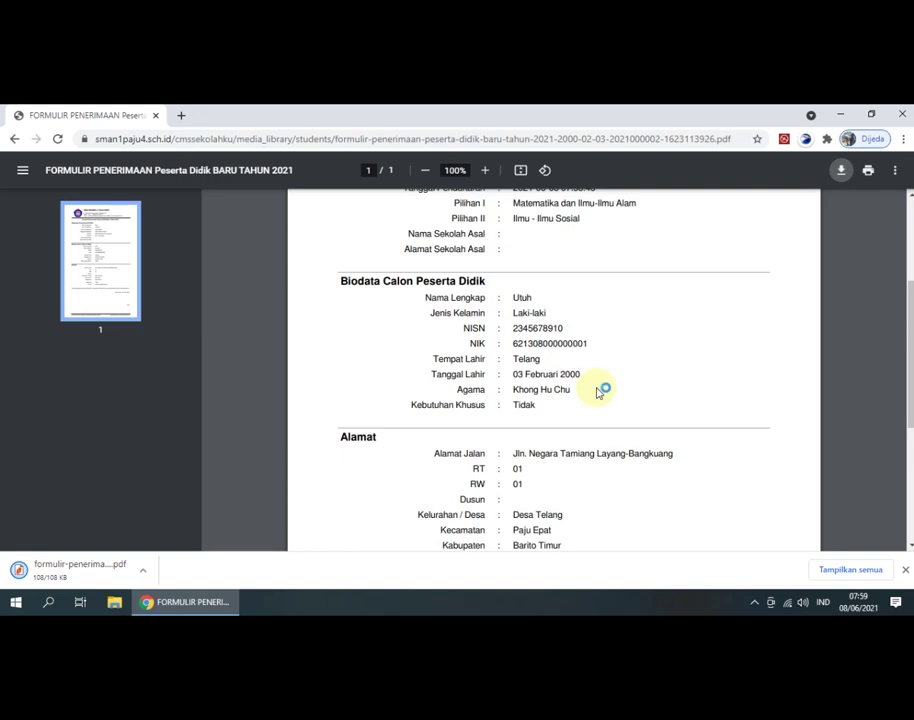
Step: Look over the registration PDF once more, return to the admission form page and go to the school website's home page
scroll(596, 393, "down", 3)
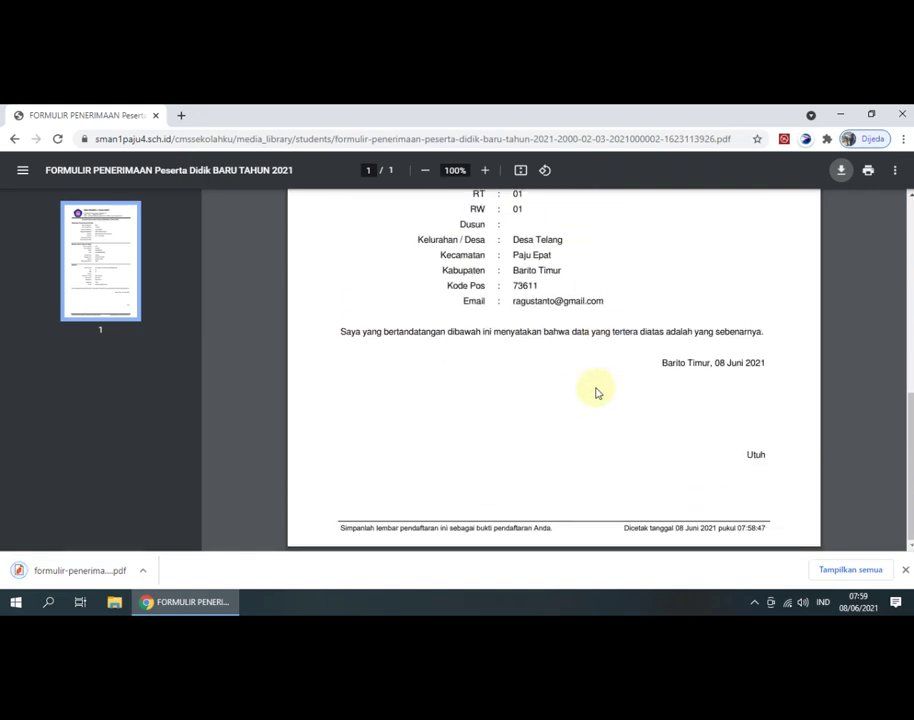
scroll(596, 393, "up", 3)
scroll(596, 393, "up", 3)
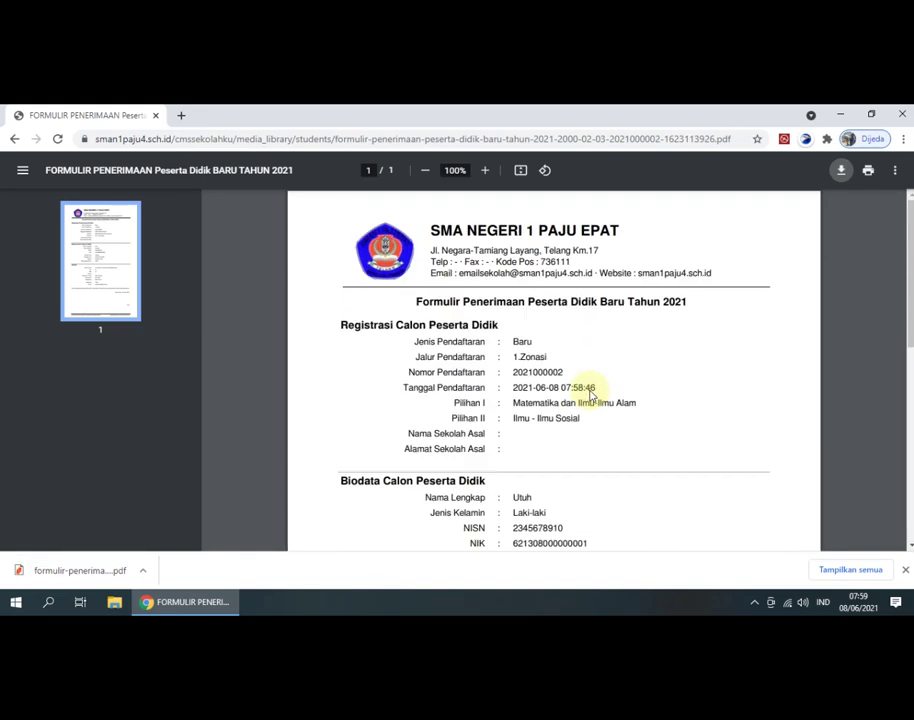
left_click(15, 139)
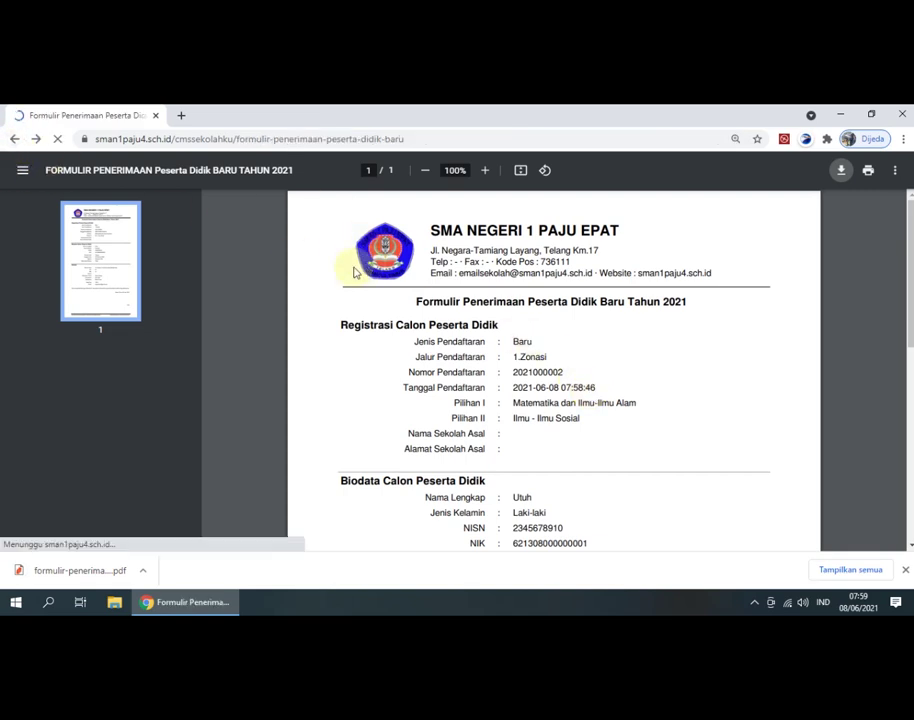
scroll(268, 285, "up", 15)
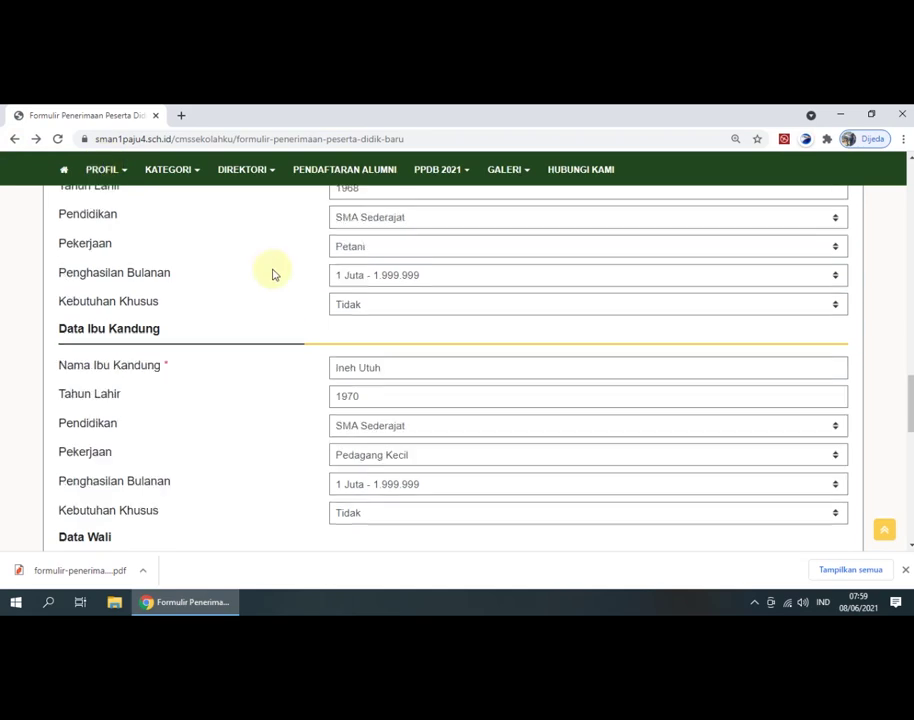
scroll(270, 270, "up", 8)
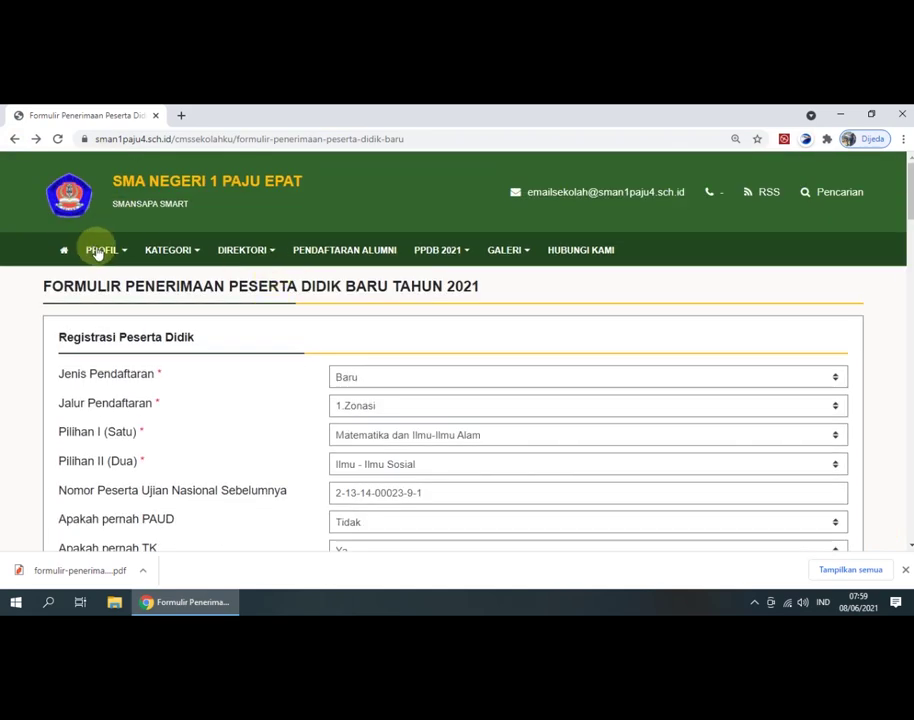
left_click(98, 252)
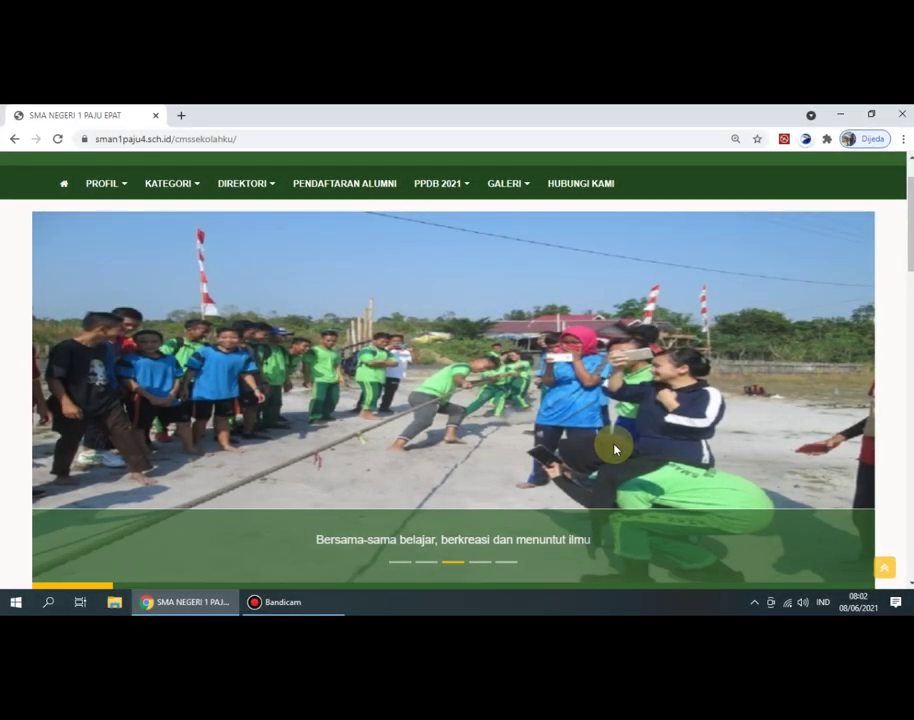
mouse_move(307, 613)
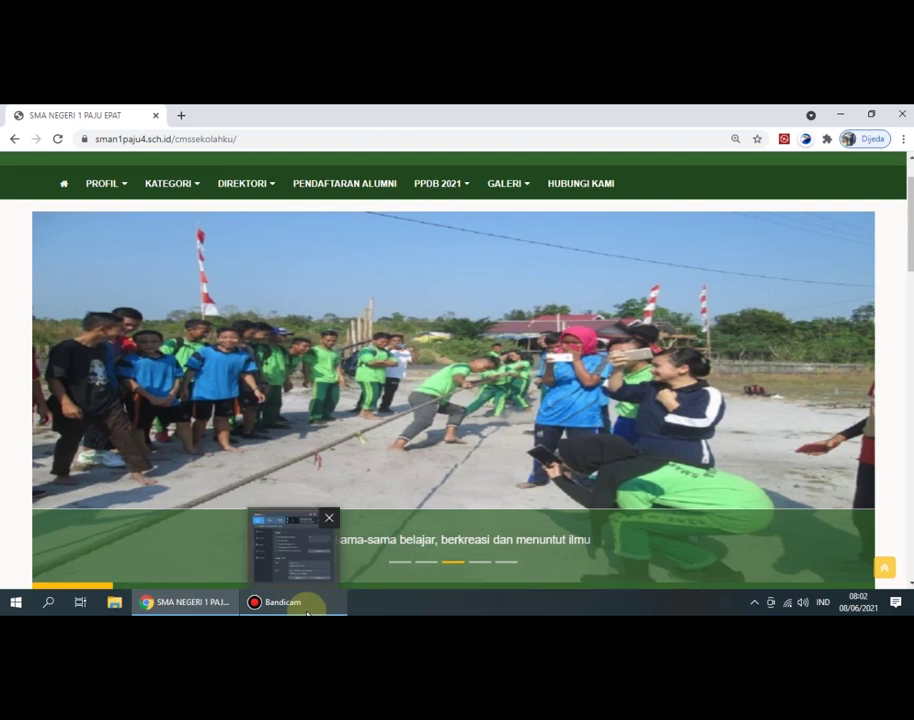